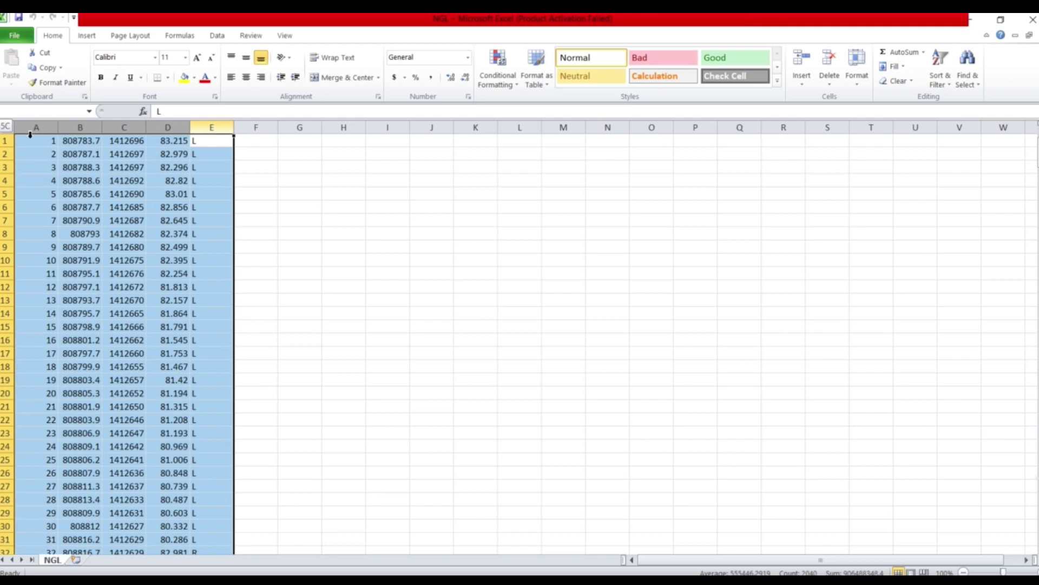
# Step: Set the font size of the survey data in columns A to E to 12
pyautogui.click(185, 58)
pyautogui.click(185, 58)
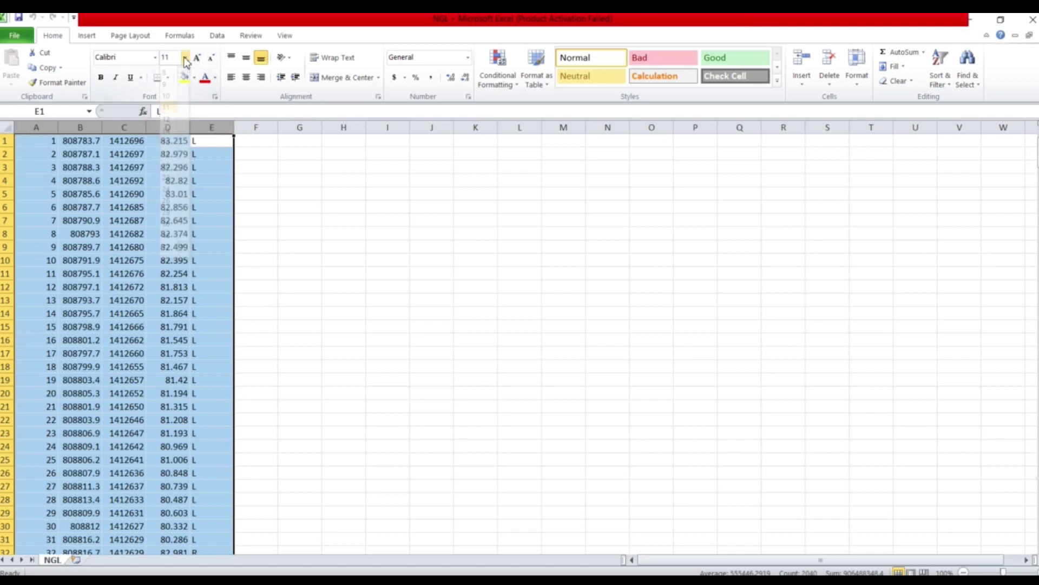
pyautogui.click(185, 57)
pyautogui.click(165, 118)
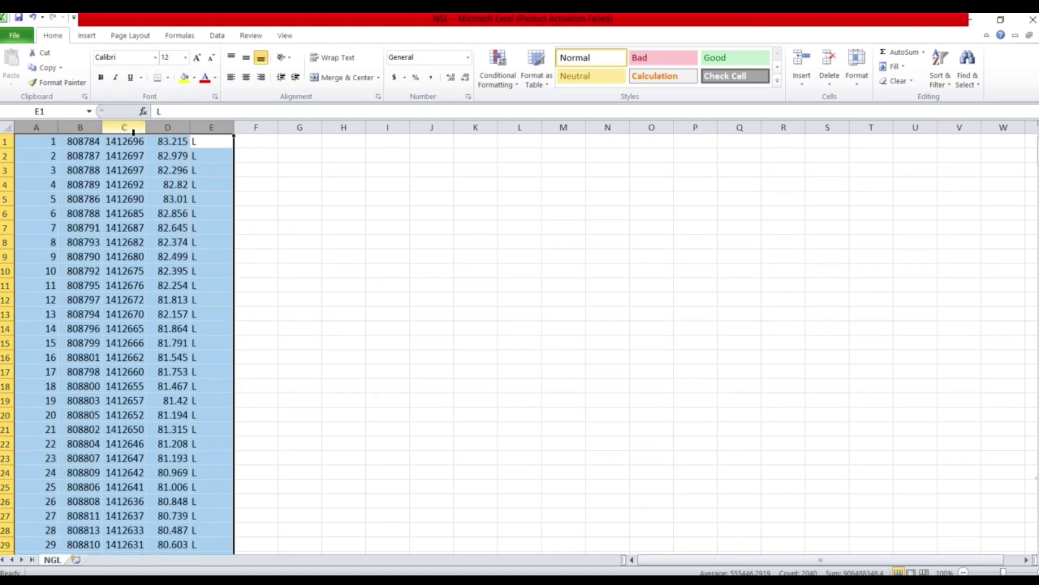
# Step: Format the coordinate columns B and C as Number with 3 decimal places
pyautogui.moveTo(133, 130); pyautogui.dragTo(93, 130)
pyautogui.rightClick(94, 134)
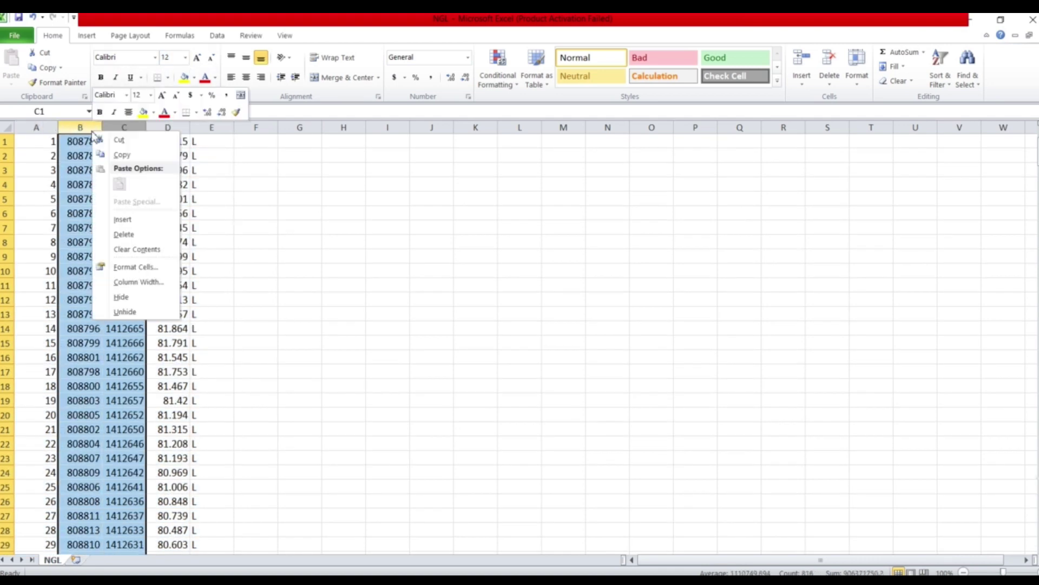
pyautogui.click(135, 267)
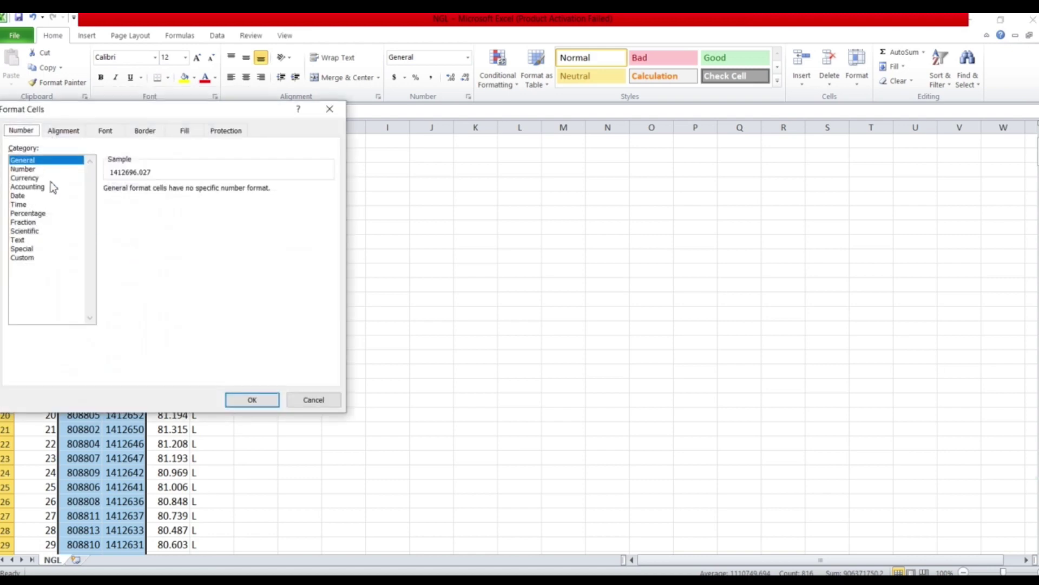
pyautogui.click(27, 170)
pyautogui.click(196, 186)
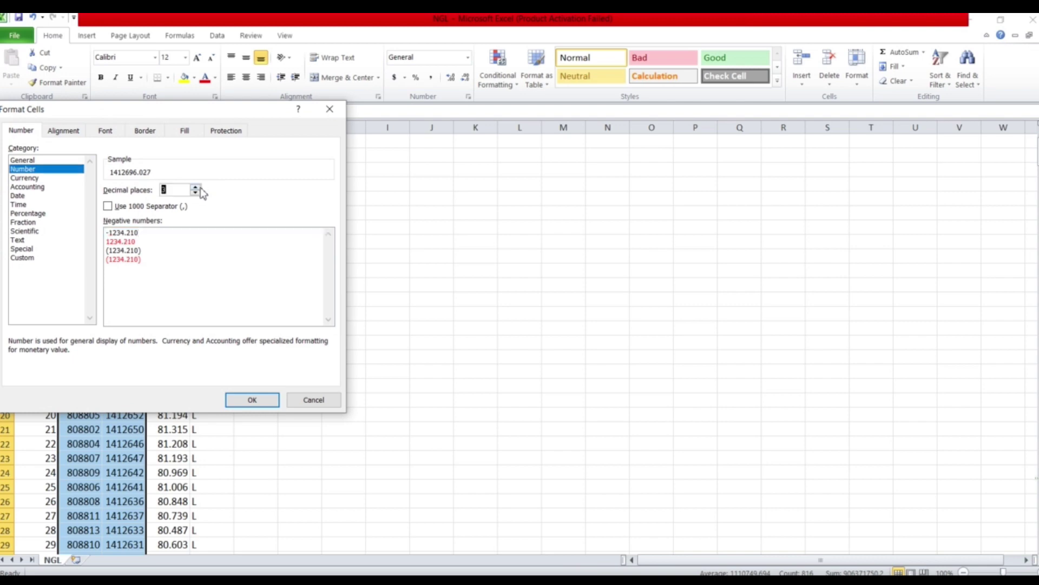
pyautogui.click(252, 399)
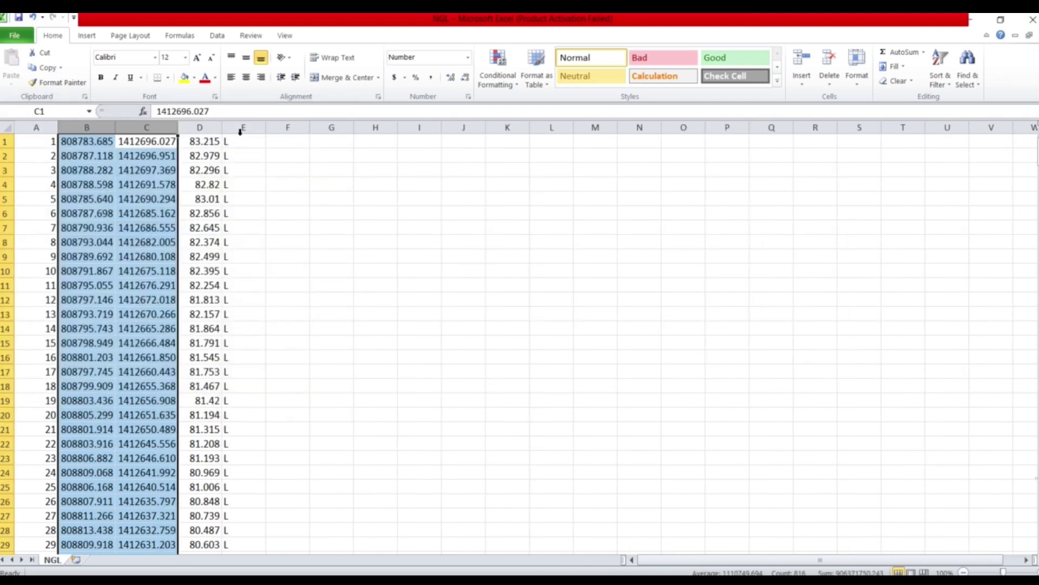
# Step: Left-align columns A to E and set their column width to 12
pyautogui.moveTo(244, 128); pyautogui.dragTo(32, 130)
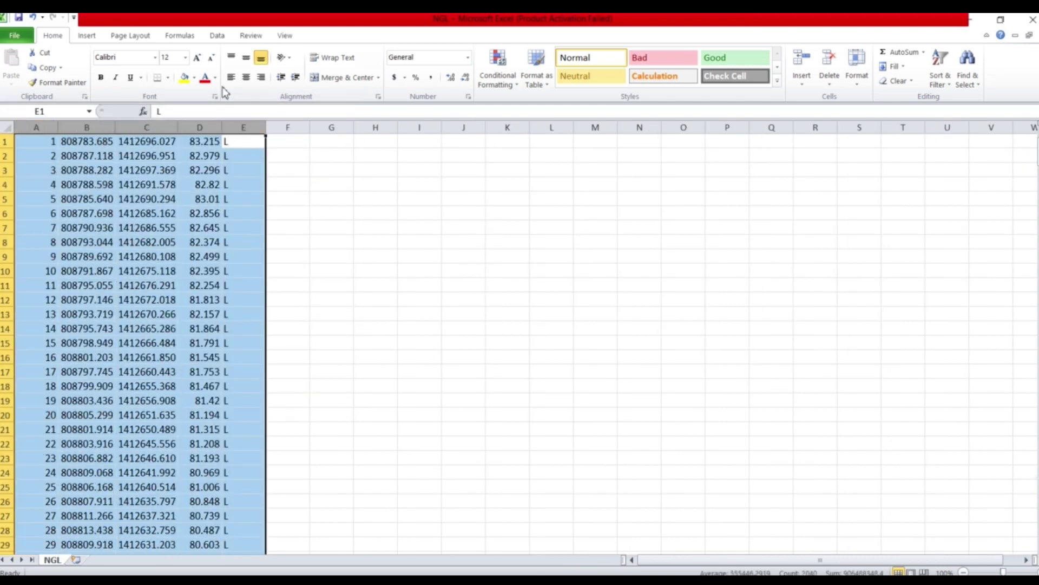
pyautogui.click(231, 79)
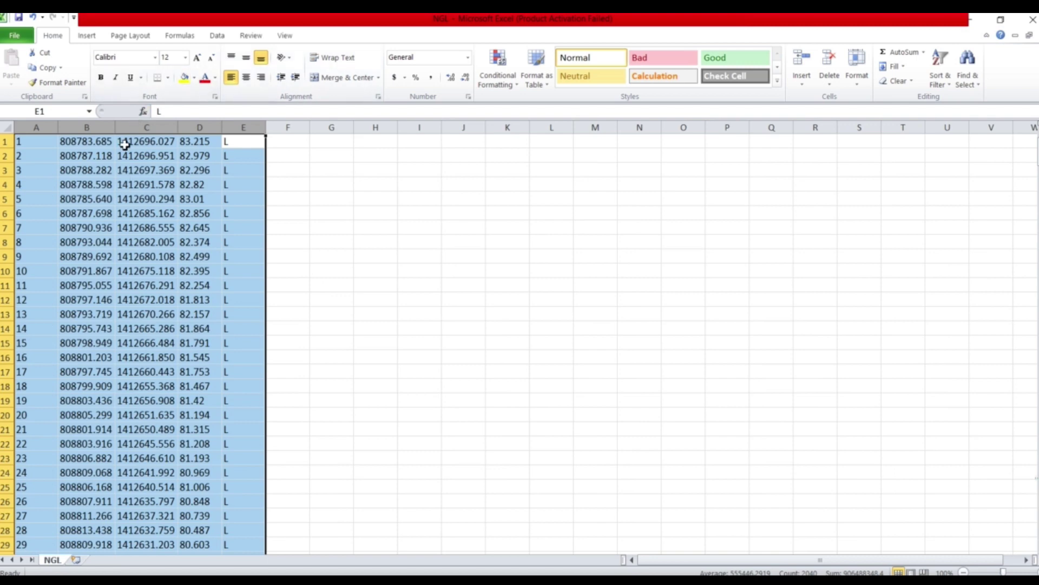
pyautogui.rightClick(110, 132)
pyautogui.click(147, 281)
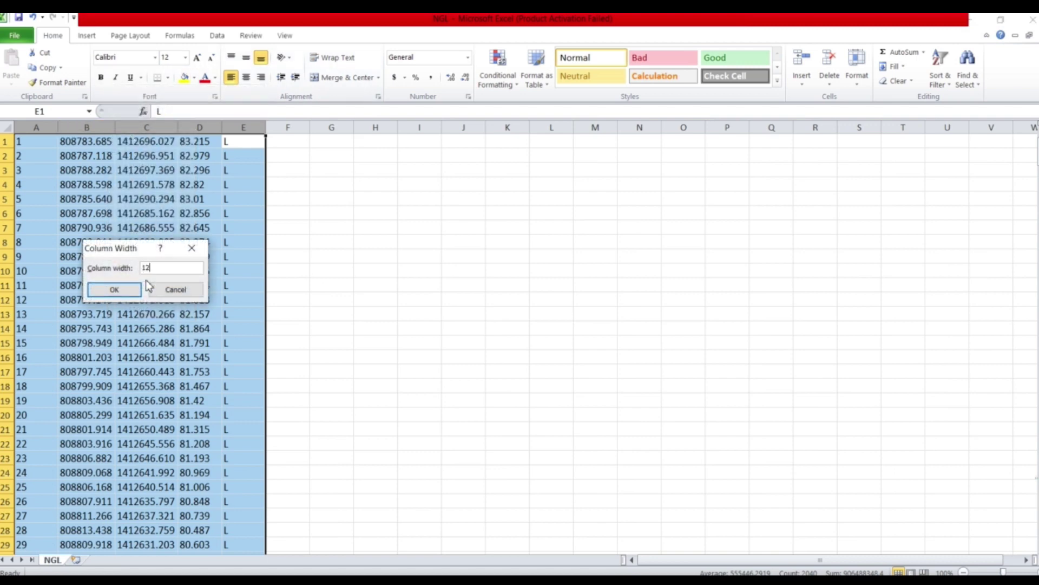
pyautogui.write('12')
pyautogui.click(122, 289)
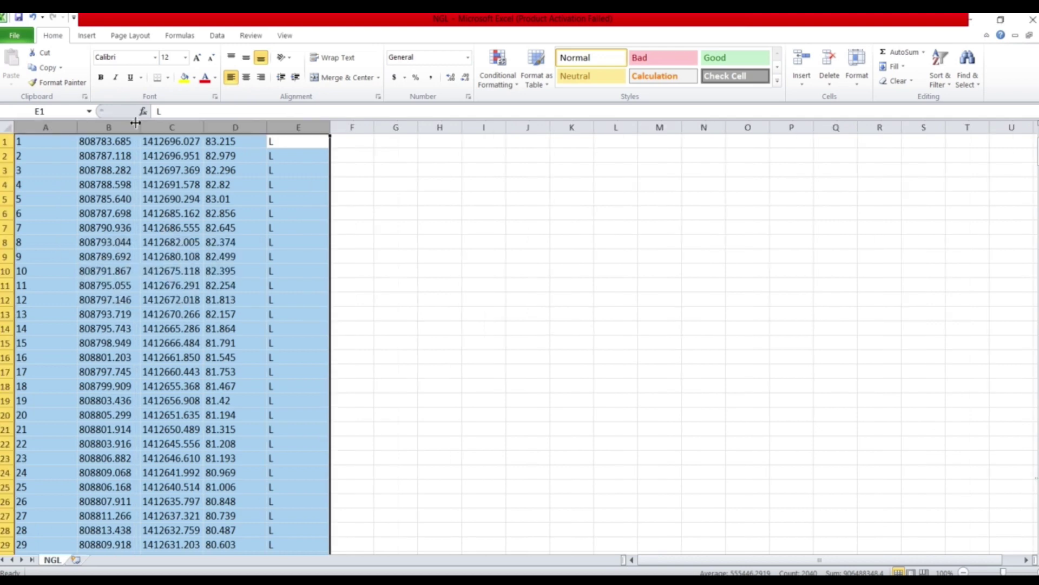
# Step: Save the sheet to the Desktop as a comma-delimited CSV named NGL1, and close it without saving further changes
pyautogui.click(16, 36)
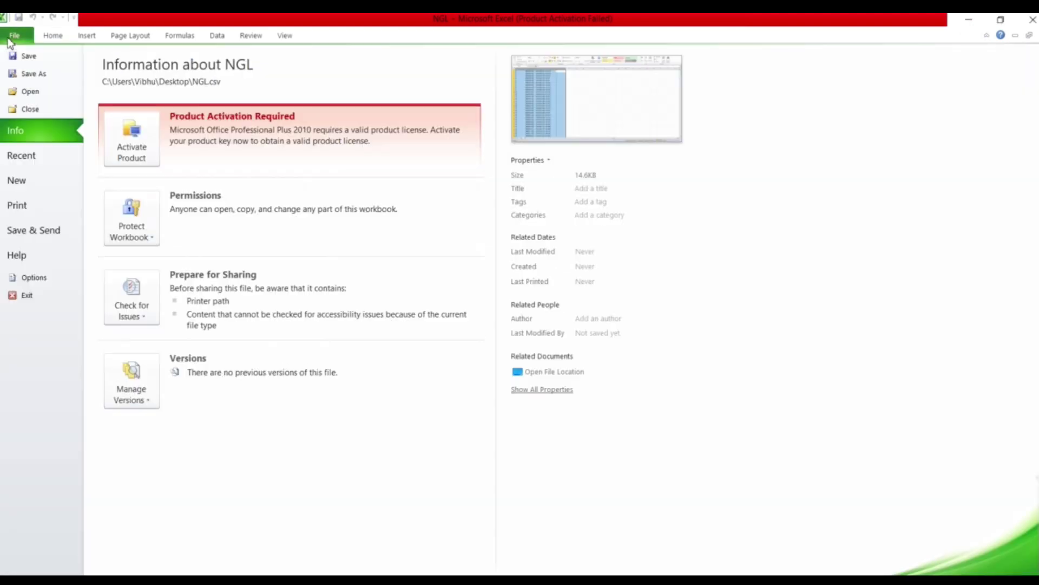
pyautogui.click(50, 76)
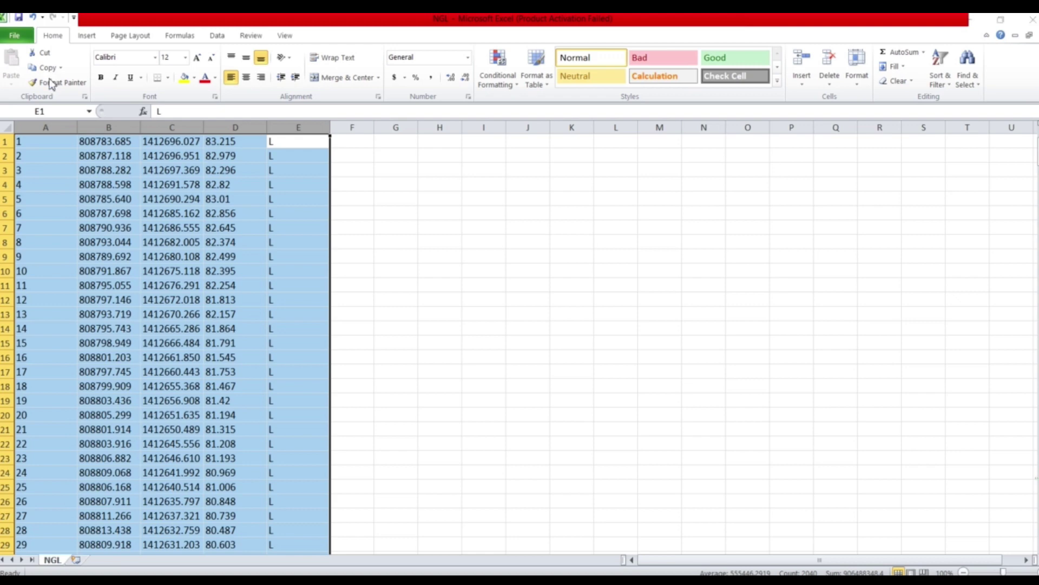
pyautogui.click(51, 124)
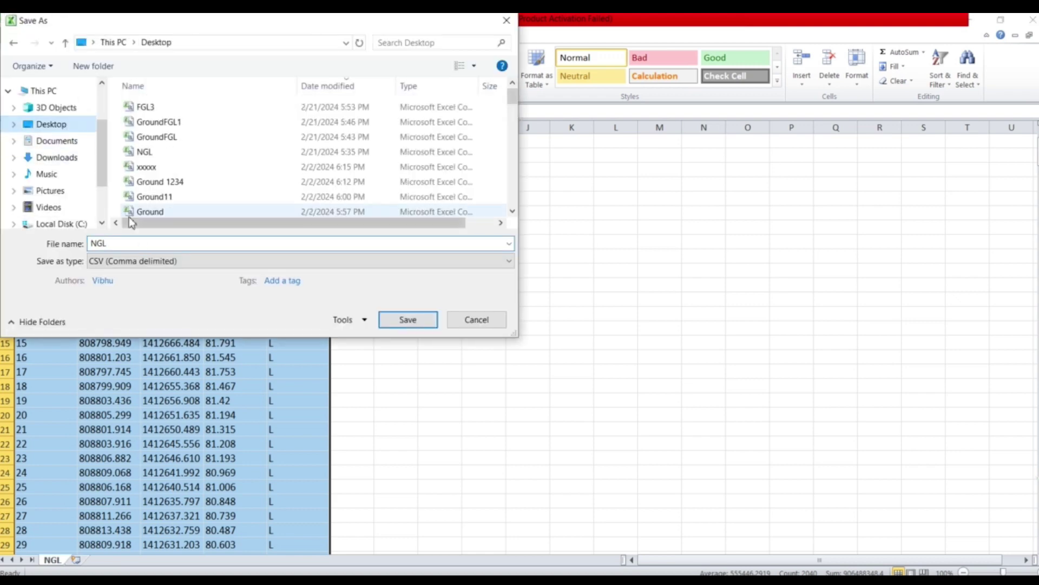
pyautogui.click(119, 242)
pyautogui.click(118, 244)
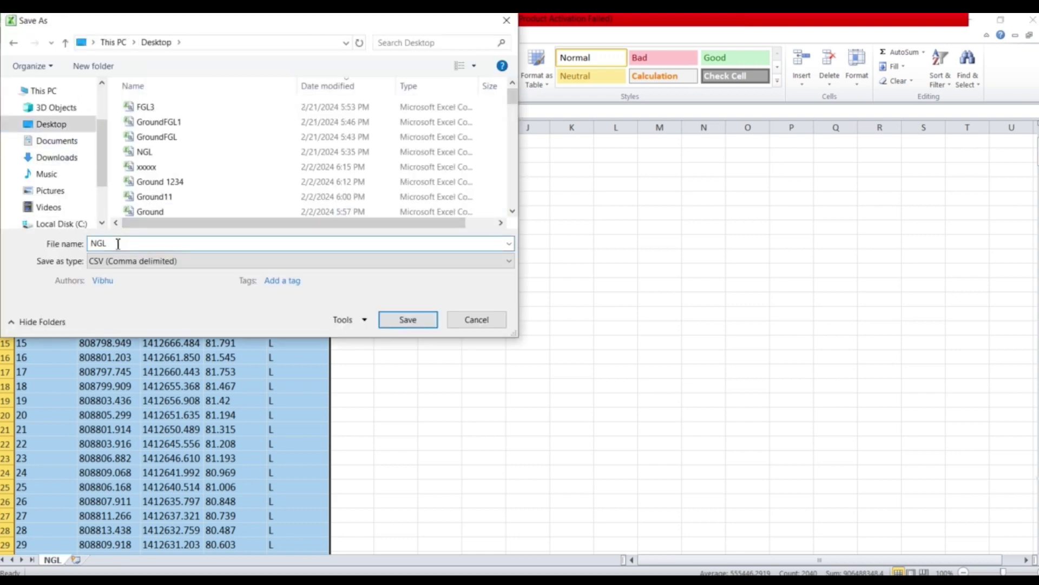
pyautogui.click(417, 320)
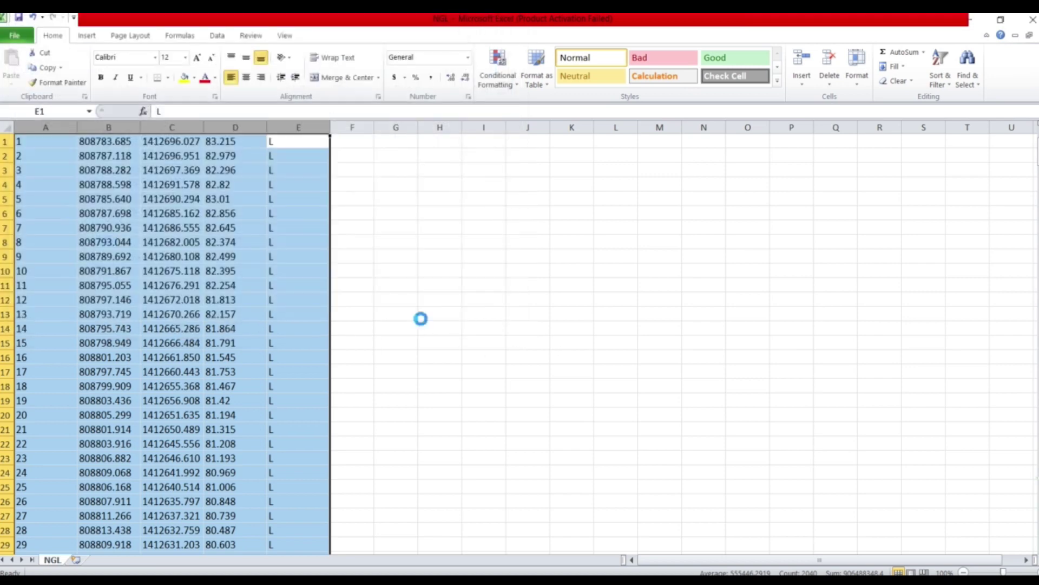
pyautogui.click(473, 345)
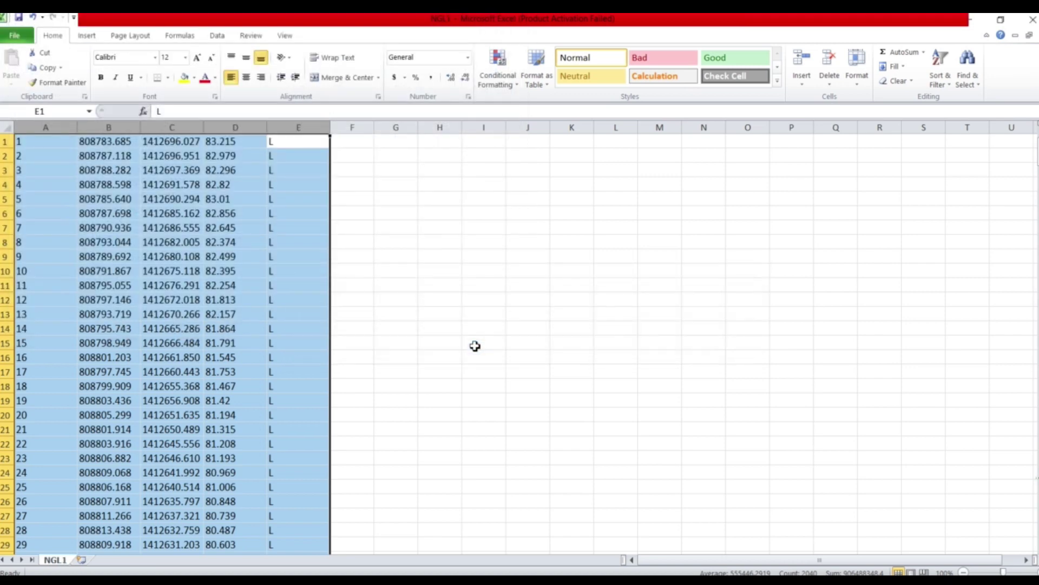
pyautogui.click(1033, 20)
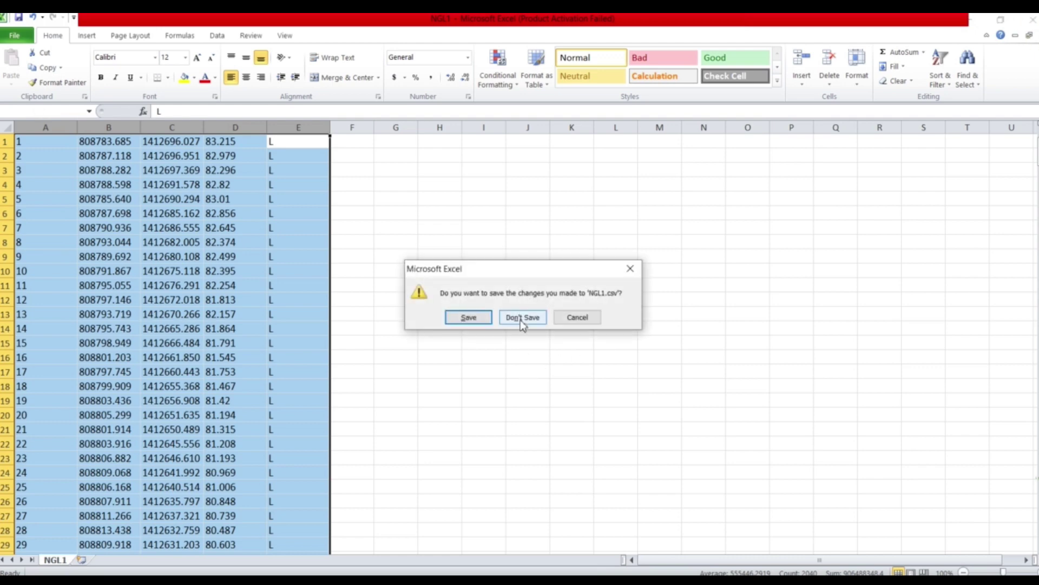
pyautogui.click(523, 319)
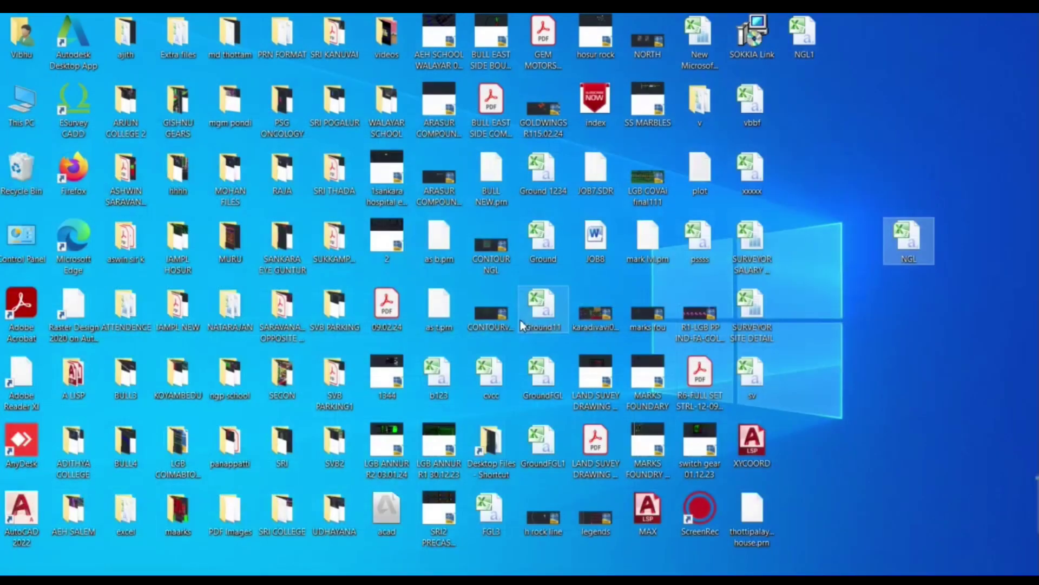
# Step: Open ESurvey CADD and create a new Topo Draw / Contours / Earthwork file named hjklkyg in the default data folder
pyautogui.click(80, 110)
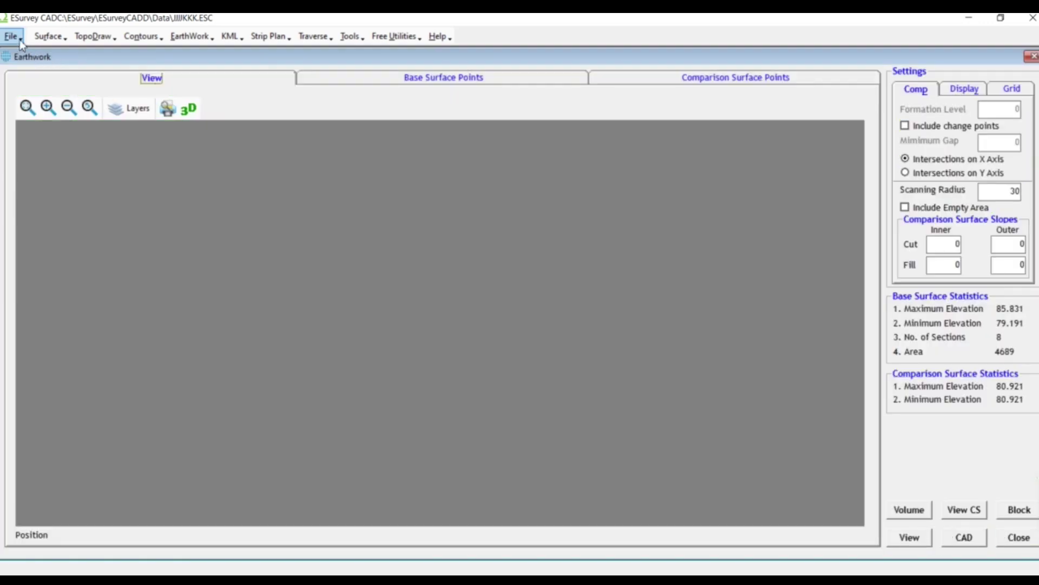
pyautogui.click(21, 44)
pyautogui.click(29, 60)
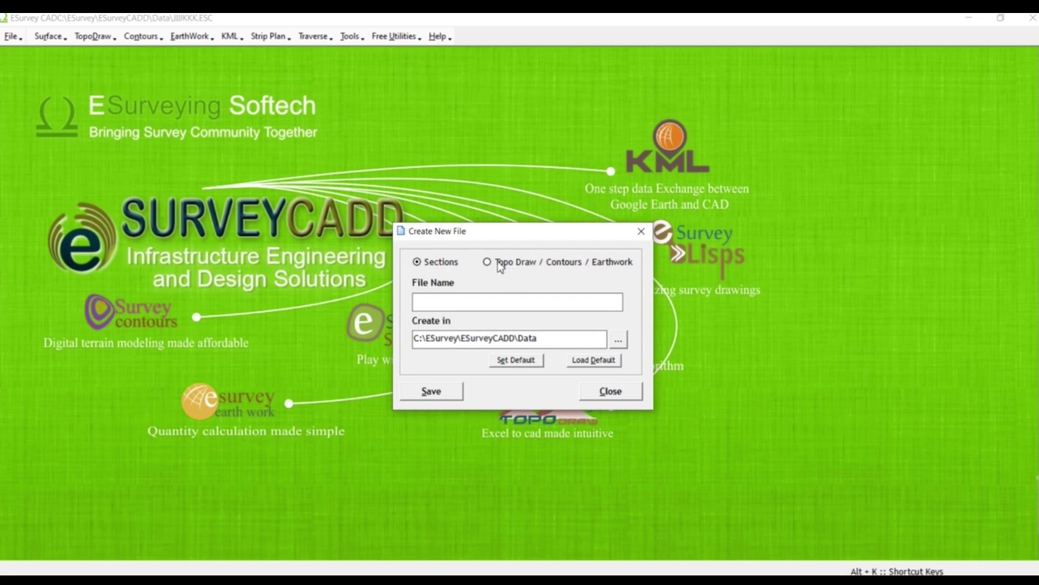
pyautogui.click(499, 262)
pyautogui.click(466, 306)
pyautogui.write('hjklkyg')
pyautogui.click(434, 397)
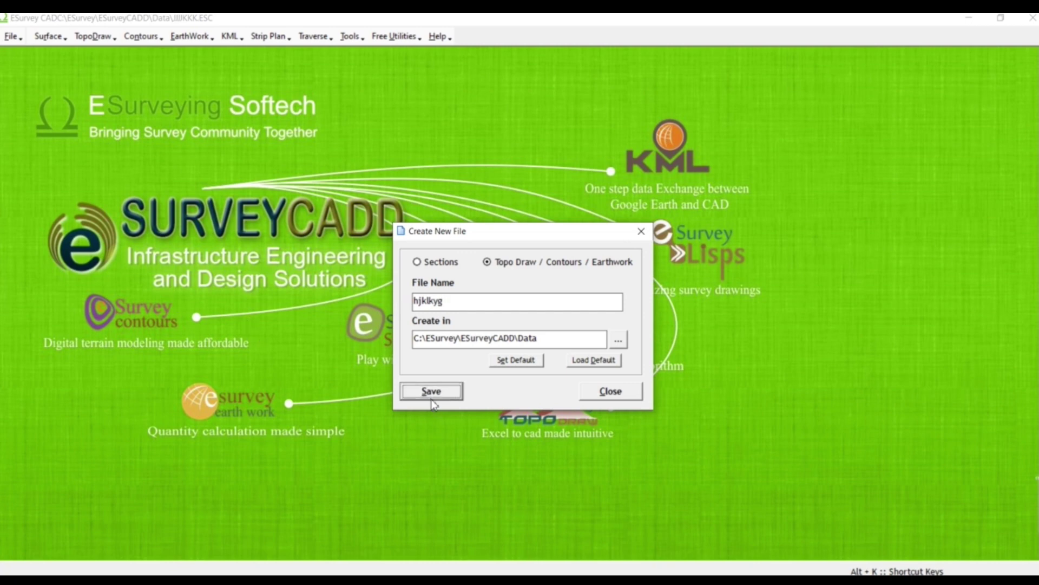
pyautogui.click(547, 339)
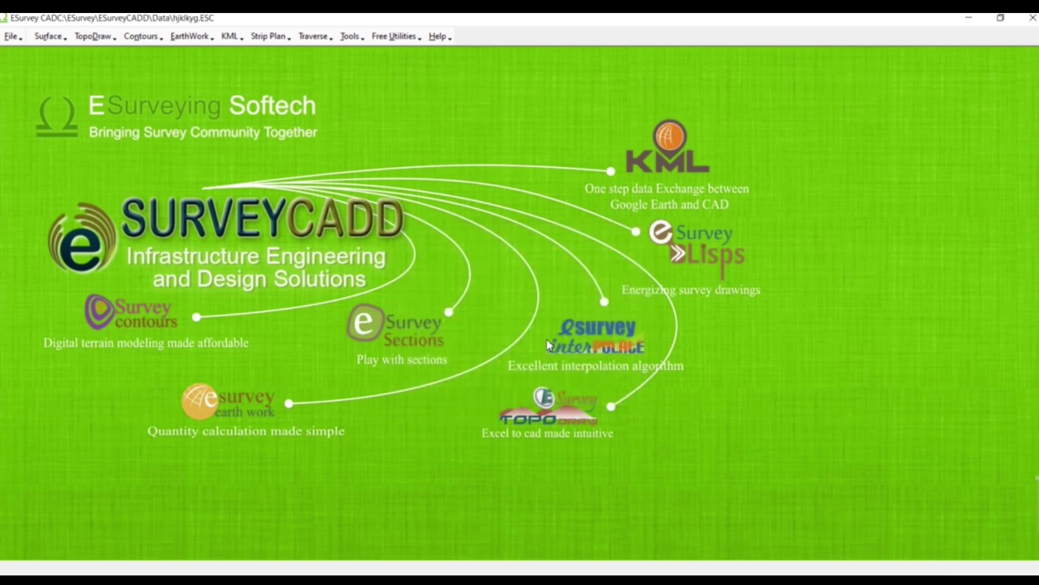
# Step: Import the survey points from NGL1.csv on the Desktop as surface data, keeping the default column assignments
pyautogui.click(49, 36)
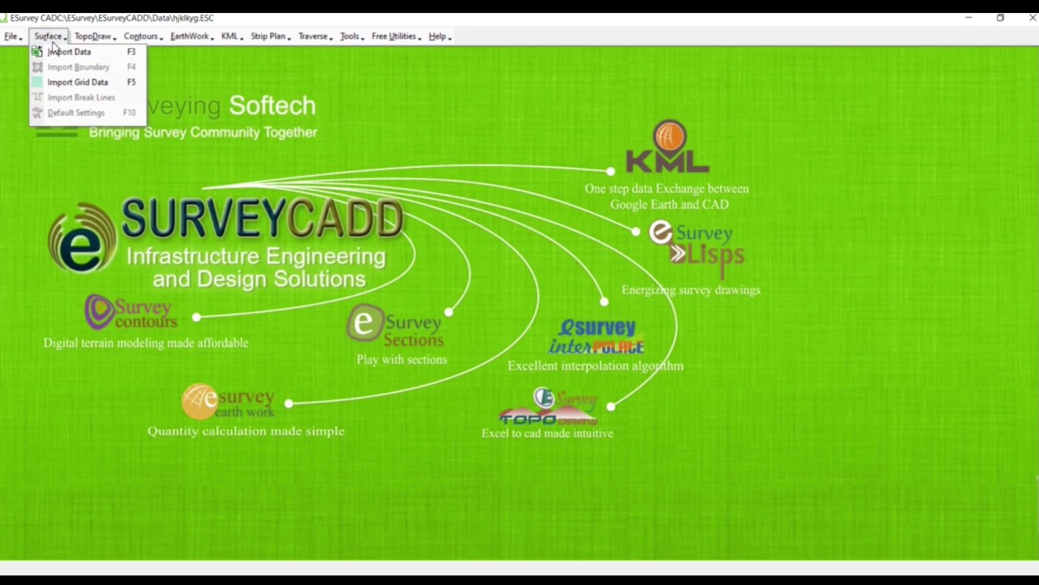
pyautogui.click(64, 54)
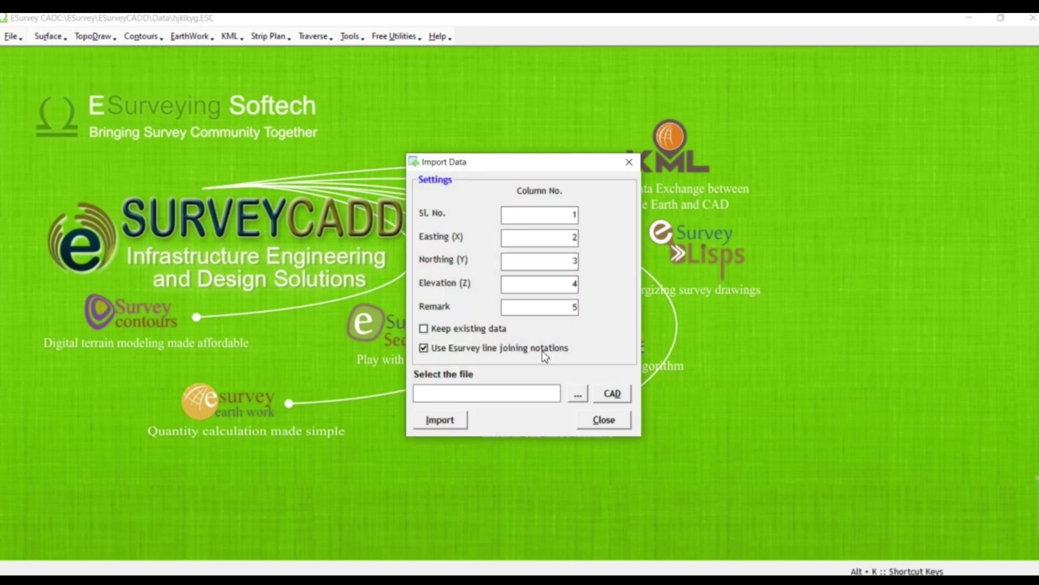
pyautogui.click(578, 395)
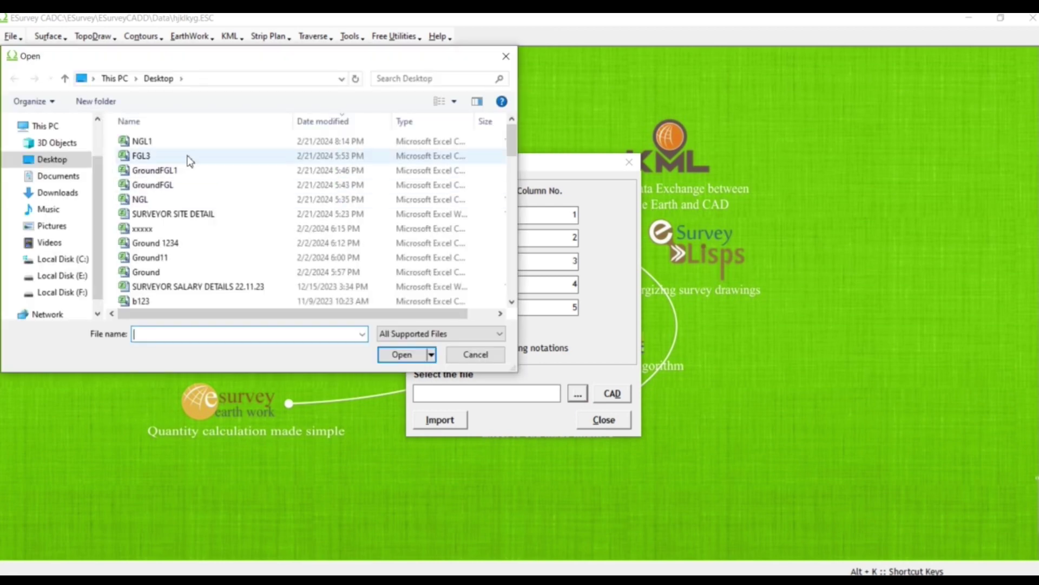
pyautogui.click(142, 141)
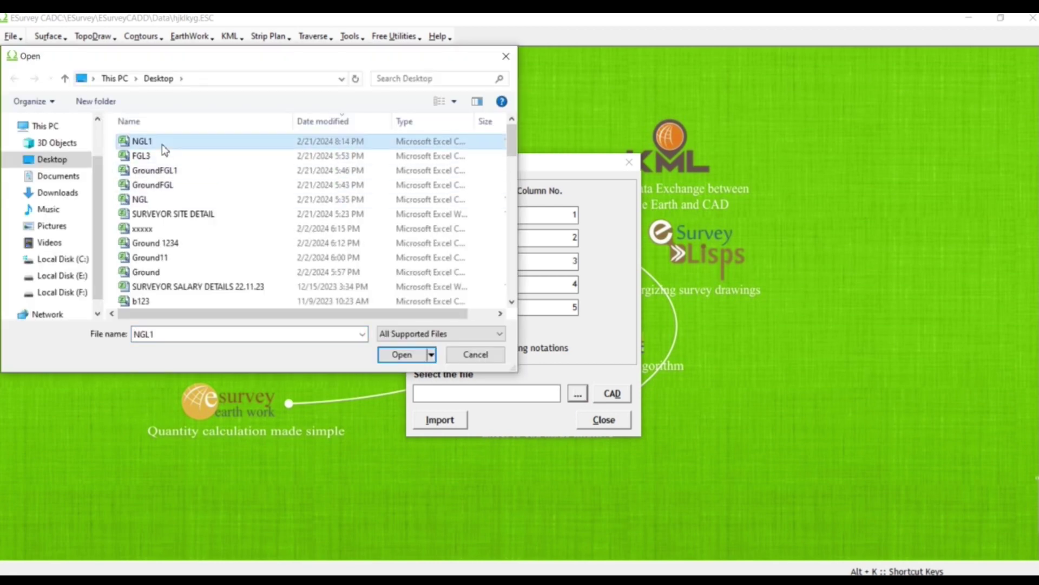
pyautogui.click(411, 355)
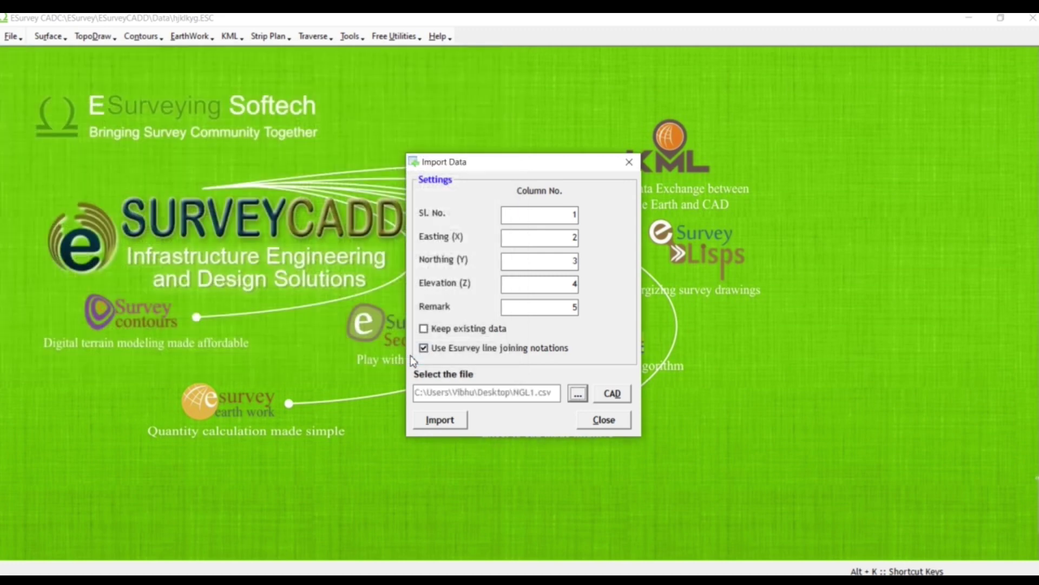
pyautogui.click(439, 424)
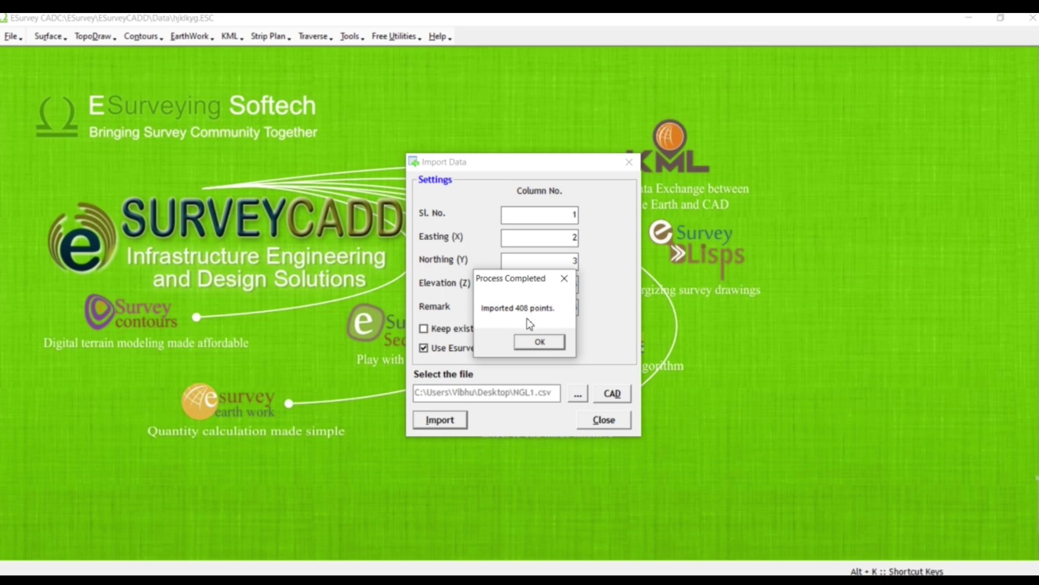
pyautogui.click(540, 342)
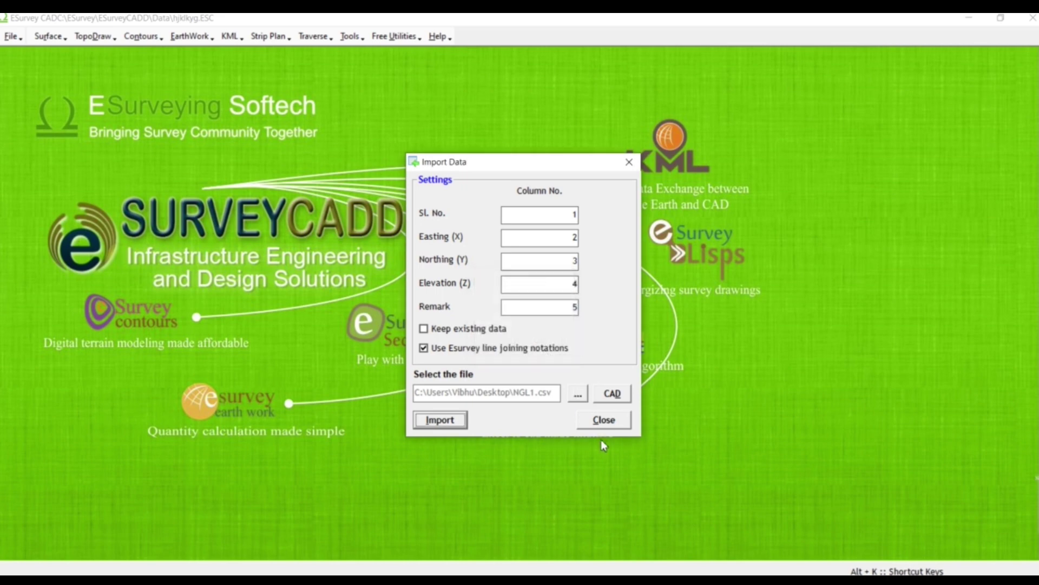
pyautogui.click(604, 423)
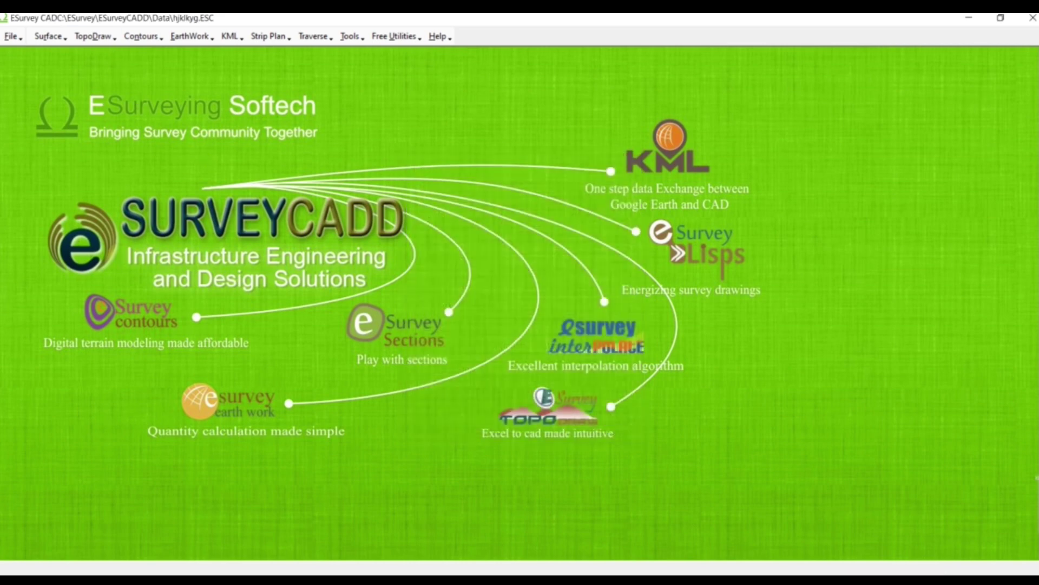
# Step: Open the contours map and set contour interval 0.100, major contours 0.500 and scanning radius 930.000, with empty areas included
pyautogui.click(139, 37)
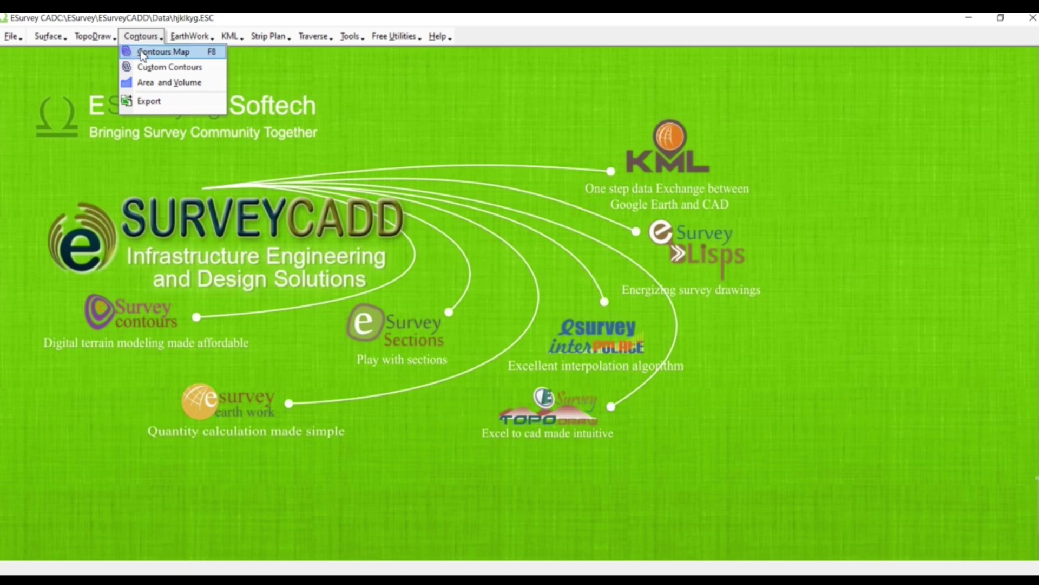
pyautogui.click(144, 53)
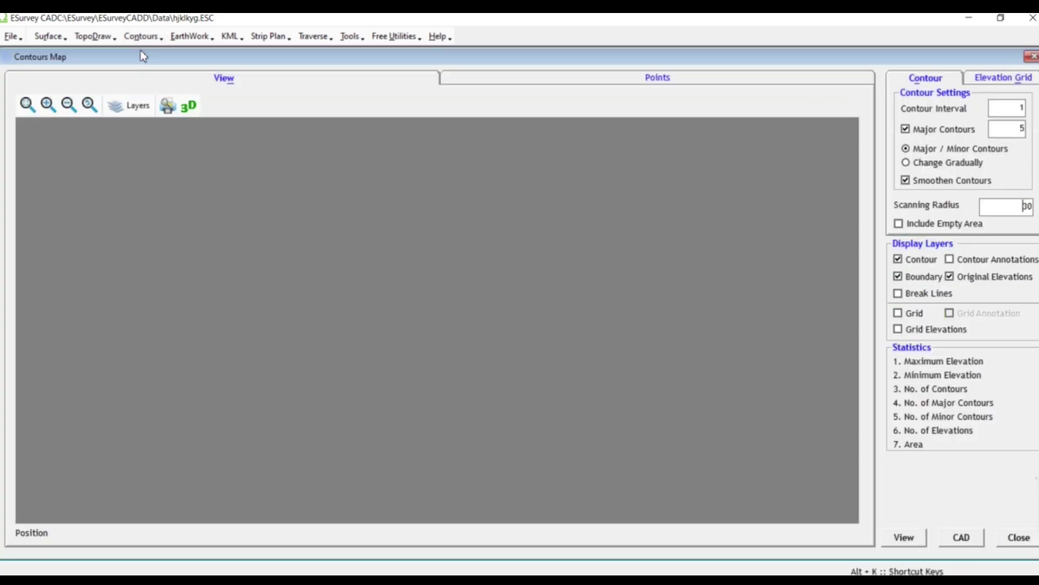
pyautogui.click(1009, 111)
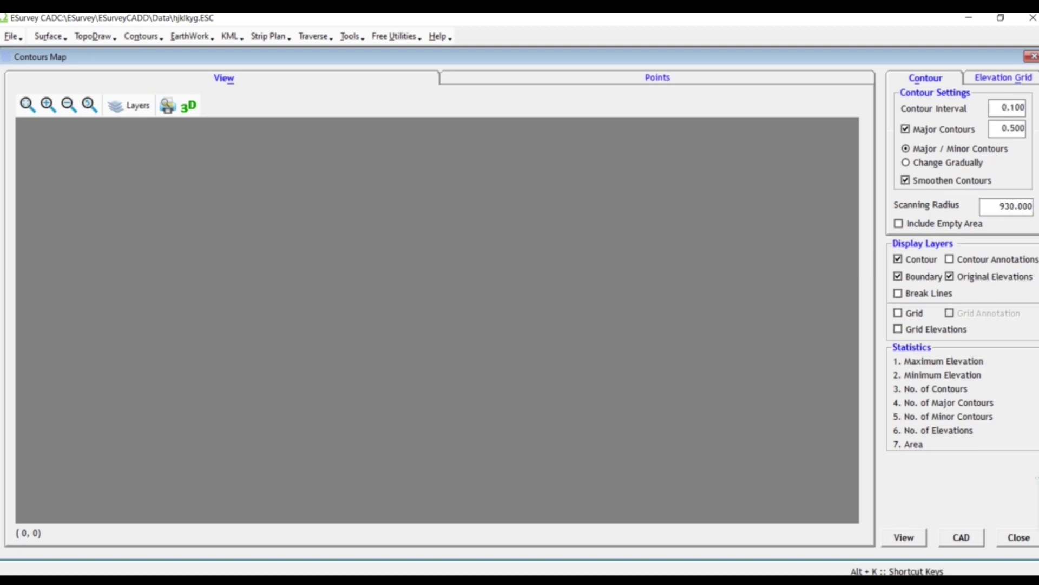
pyautogui.click(900, 225)
# Step: Enable contour annotations, break lines, grid, grid annotation and grid elevations, keep the 10 by 10 elevation grid and spacing, and generate the map view
pyautogui.click(948, 260)
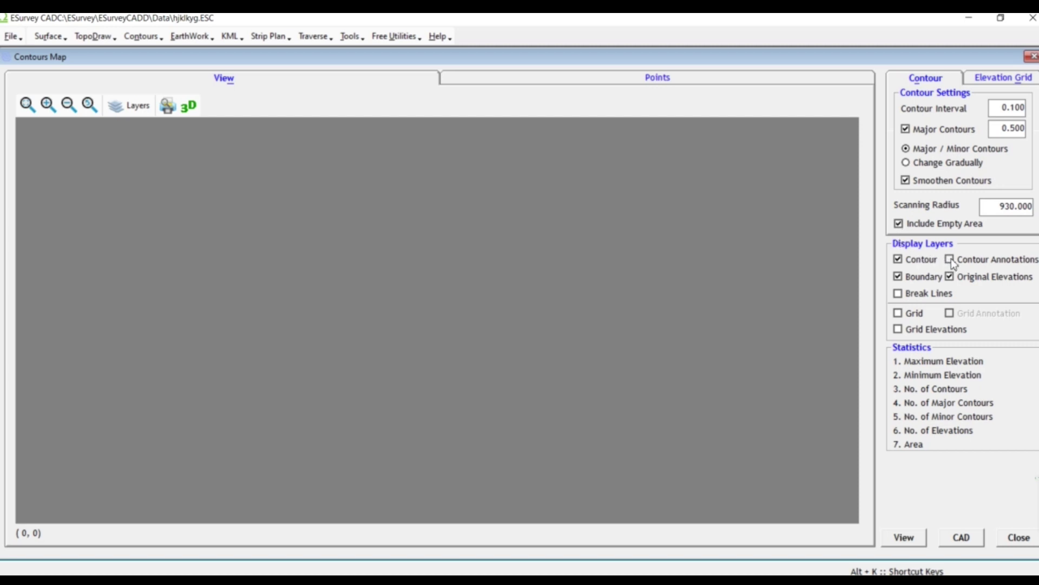
pyautogui.click(899, 296)
pyautogui.click(898, 313)
pyautogui.click(898, 329)
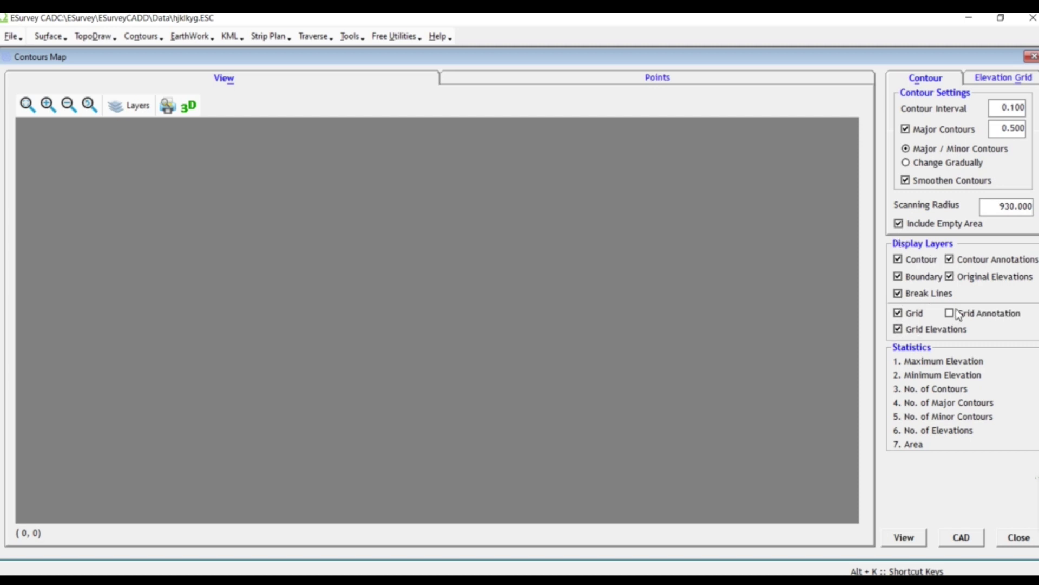
pyautogui.click(1002, 77)
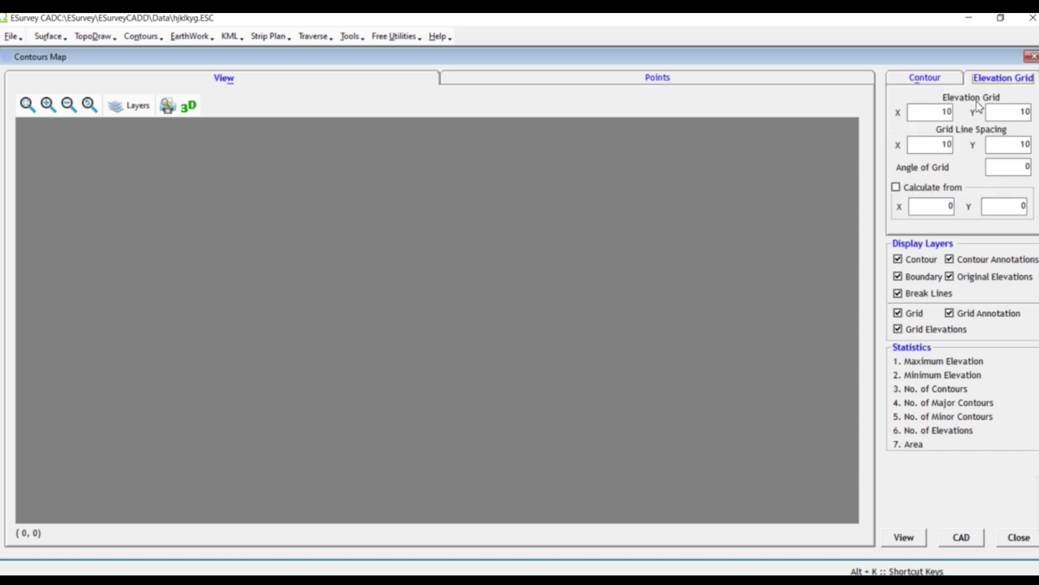
pyautogui.click(903, 538)
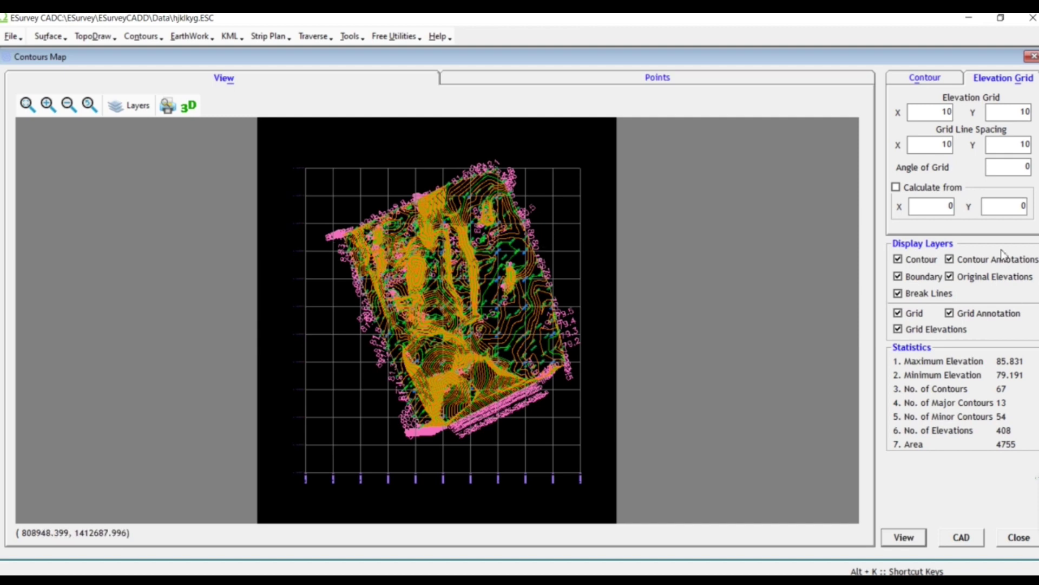
# Step: Turn off the contour, contour annotation and grid annotation layers, regenerate the map view and inspect the remaining elevations
pyautogui.click(941, 82)
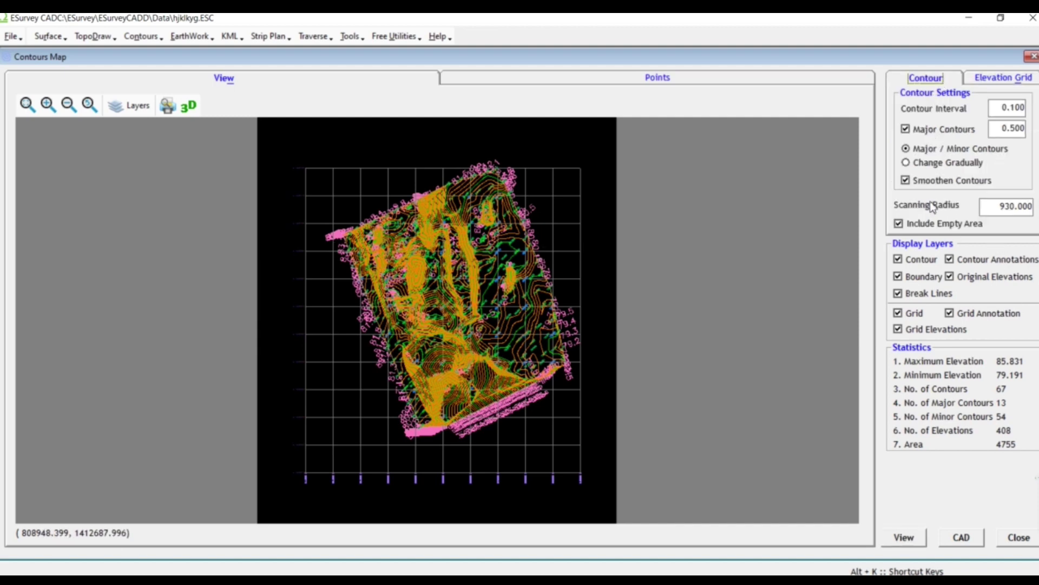
pyautogui.click(950, 259)
pyautogui.click(898, 260)
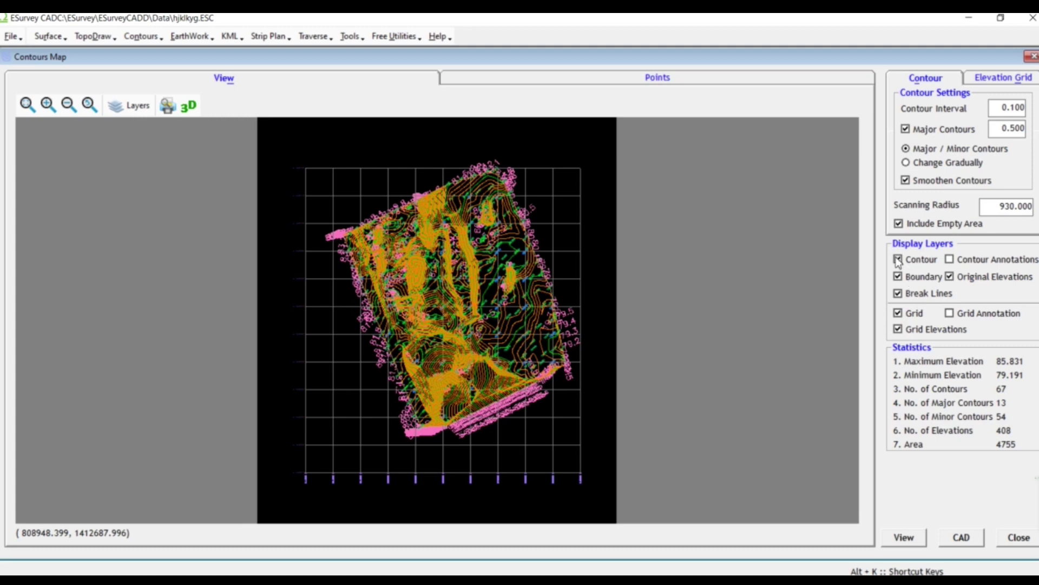
pyautogui.click(906, 538)
pyautogui.press('Return')
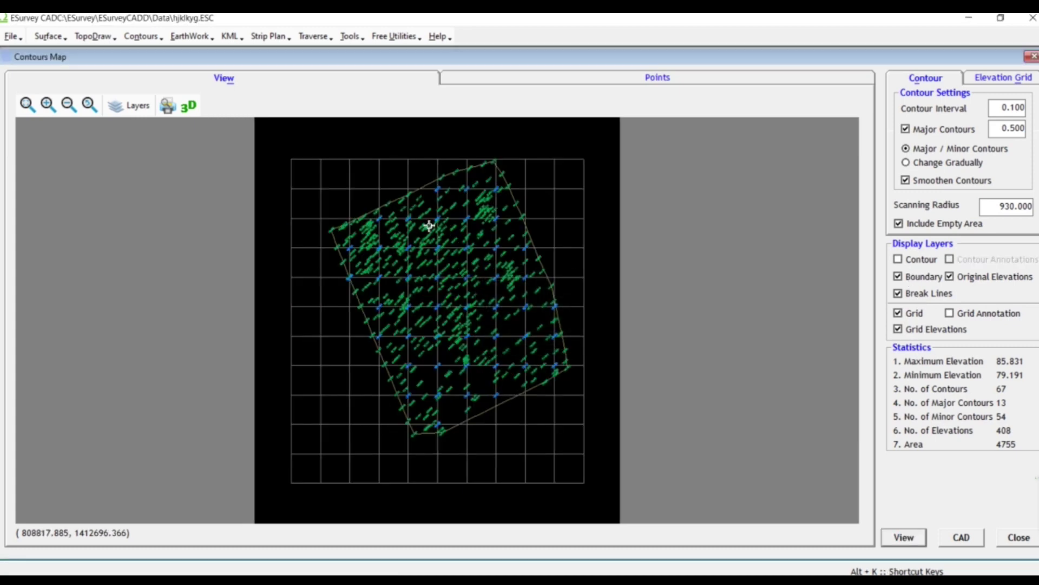
pyautogui.scroll(3, 390, 216)
pyautogui.scroll(-1, 297, 233)
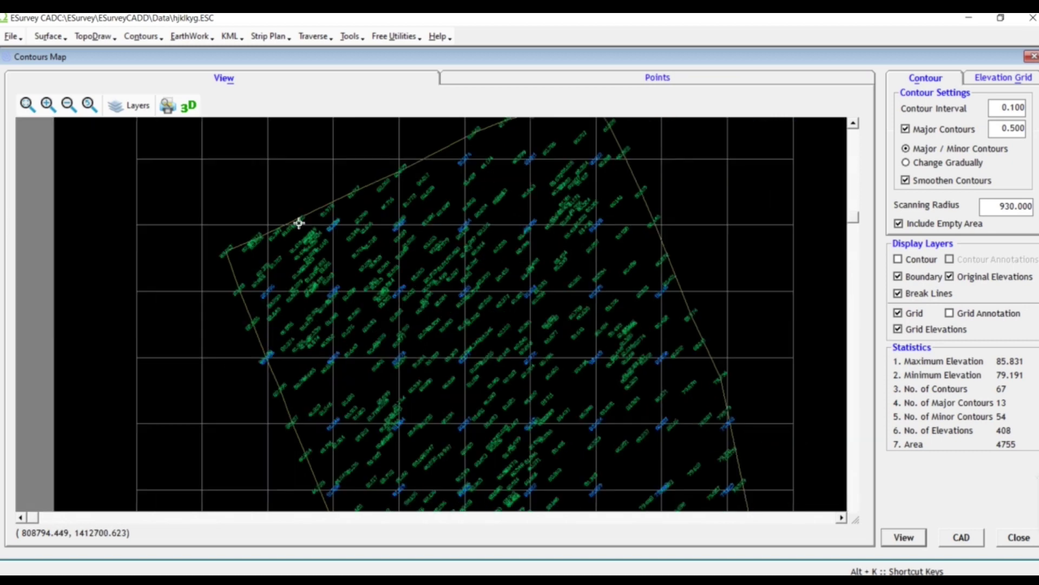
pyautogui.scroll(-1, 379, 208)
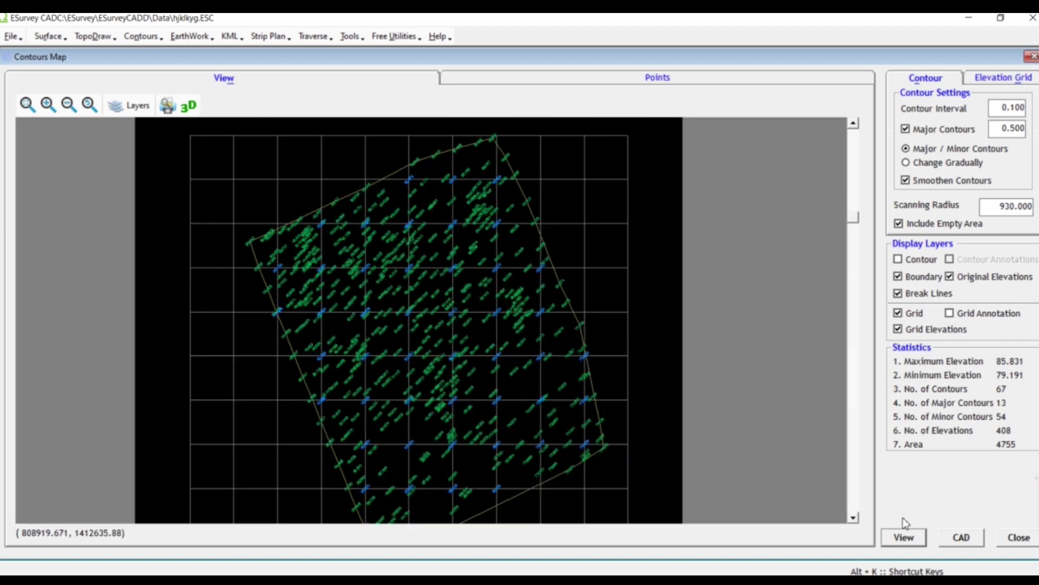
# Step: Generate the CAD drawing of the map with contours drawn in a separate layer, without 3D contours
pyautogui.click(962, 537)
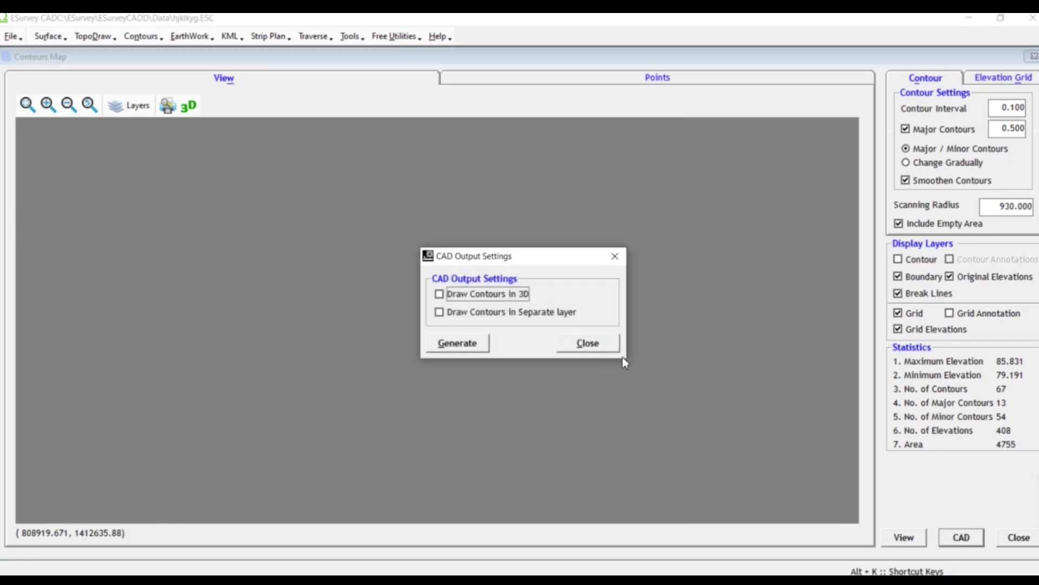
pyautogui.click(475, 318)
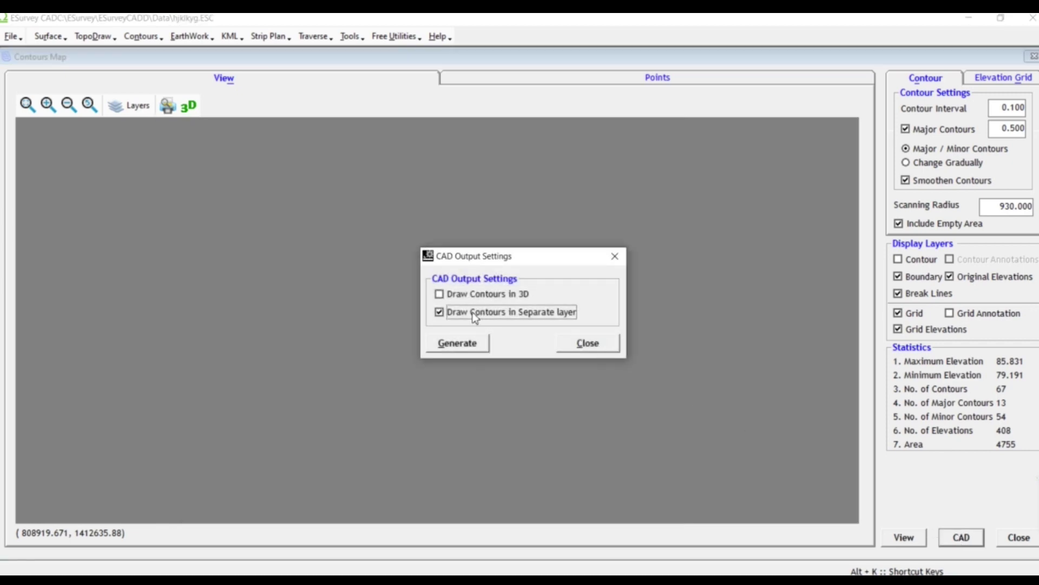
pyautogui.click(465, 347)
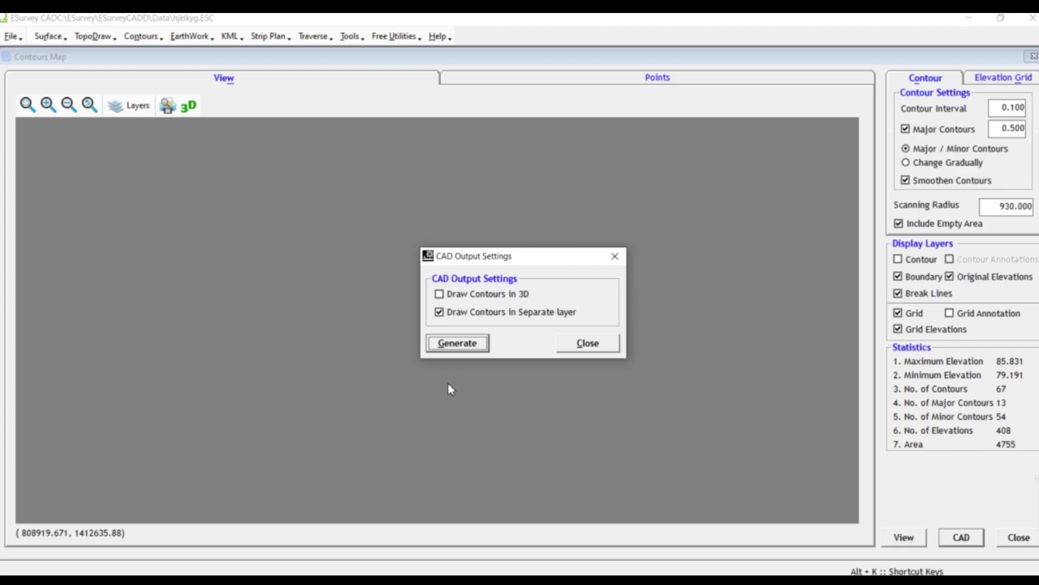
pyautogui.click(454, 345)
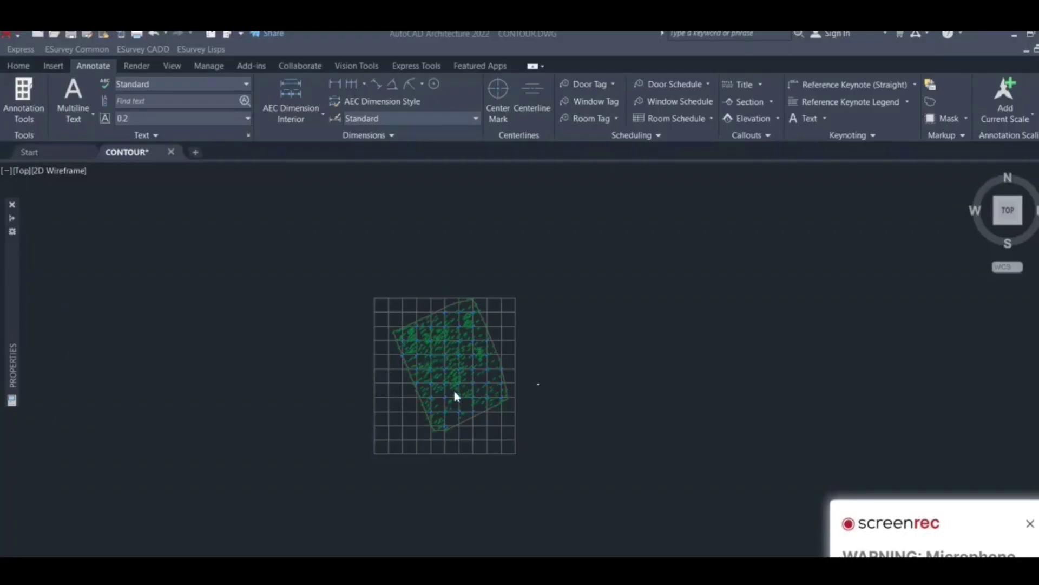
# Step: Examine the original and grid elevation texts across the site boundary in the AutoCAD drawing
pyautogui.scroll(2, 454, 391)
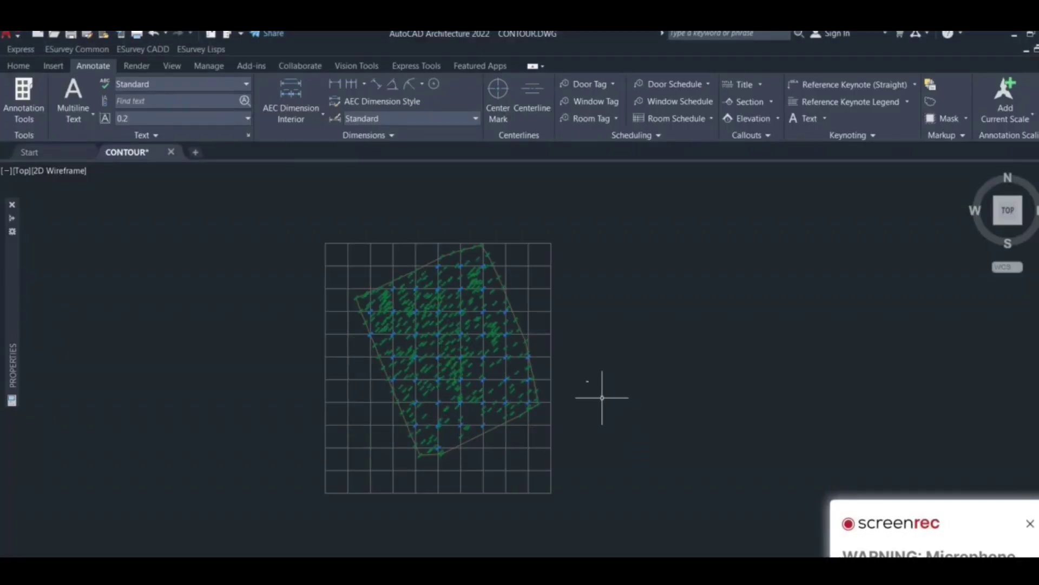
pyautogui.scroll(5, 443, 413)
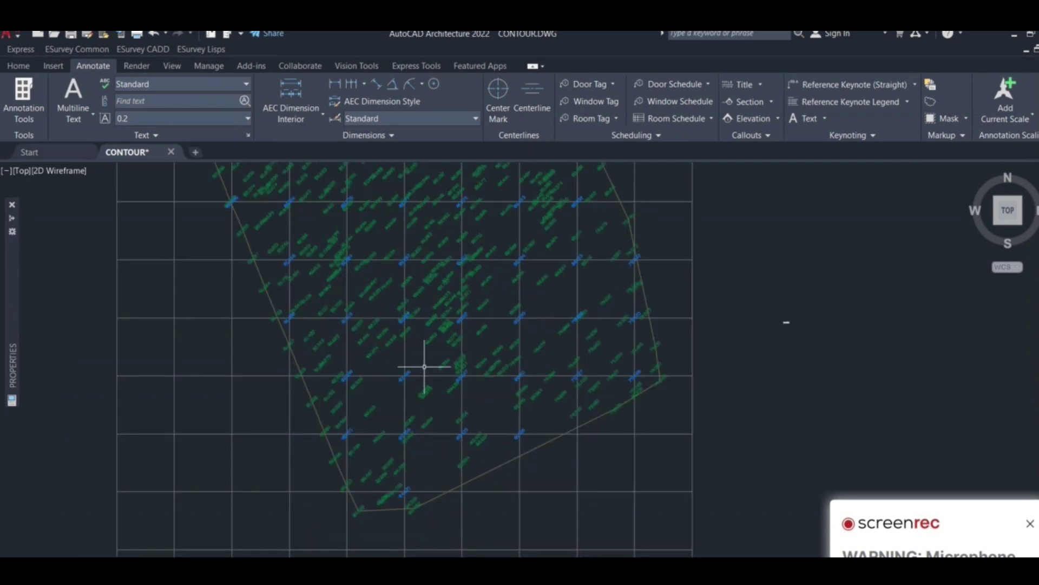
pyautogui.scroll(-7, 406, 367)
pyautogui.scroll(8, 346, 245)
pyautogui.scroll(-5, 357, 247)
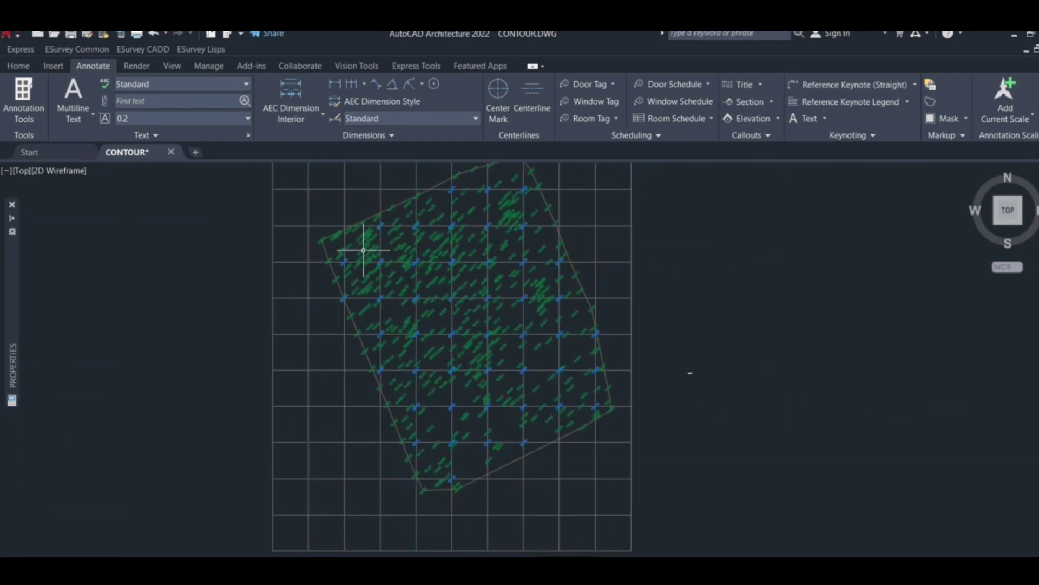
pyautogui.scroll(7, 359, 248)
pyautogui.scroll(-5, 348, 232)
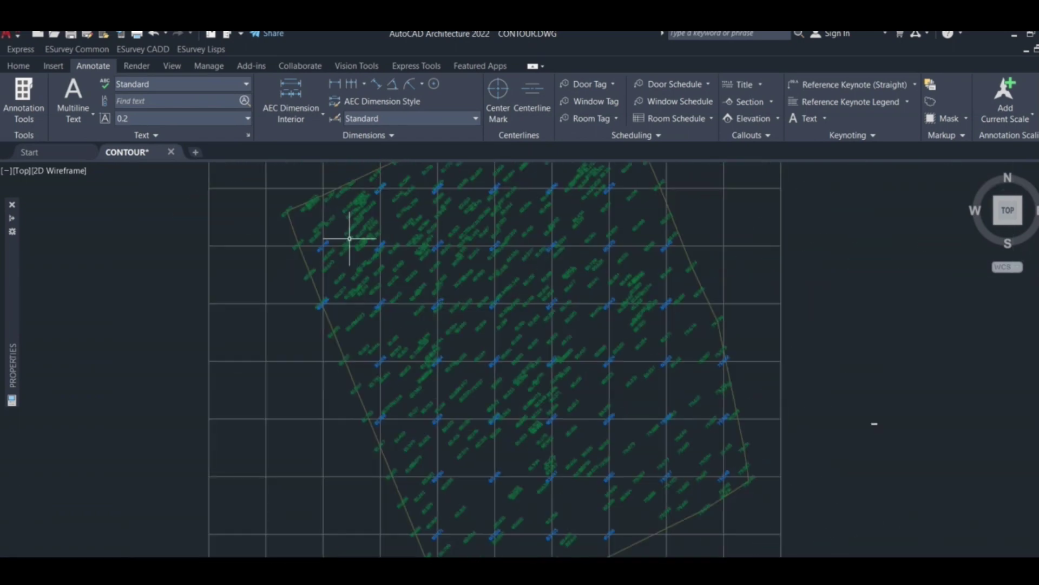
pyautogui.scroll(7, 443, 281)
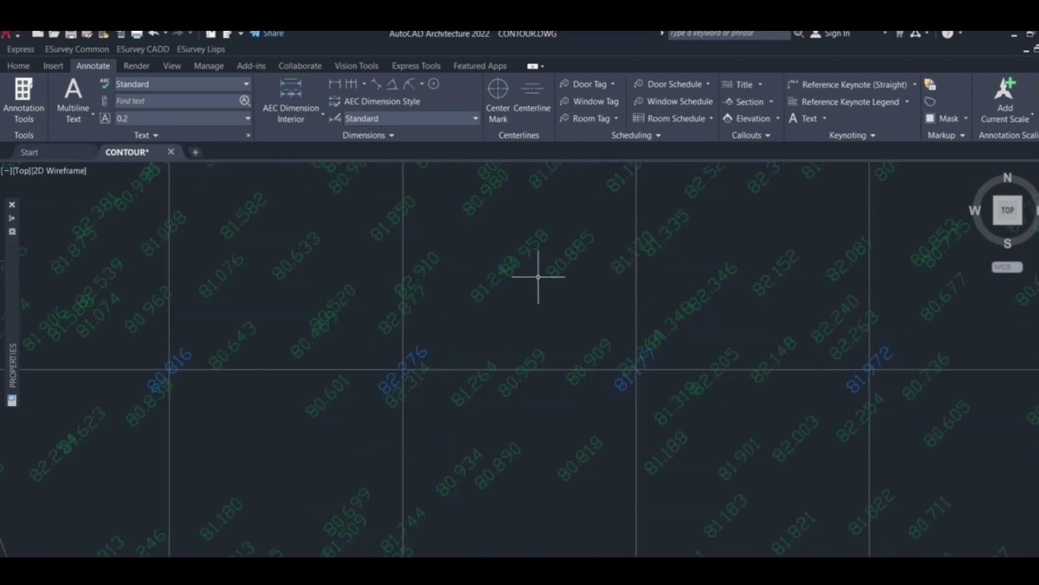
pyautogui.scroll(-5, 539, 278)
pyautogui.scroll(-1, 500, 422)
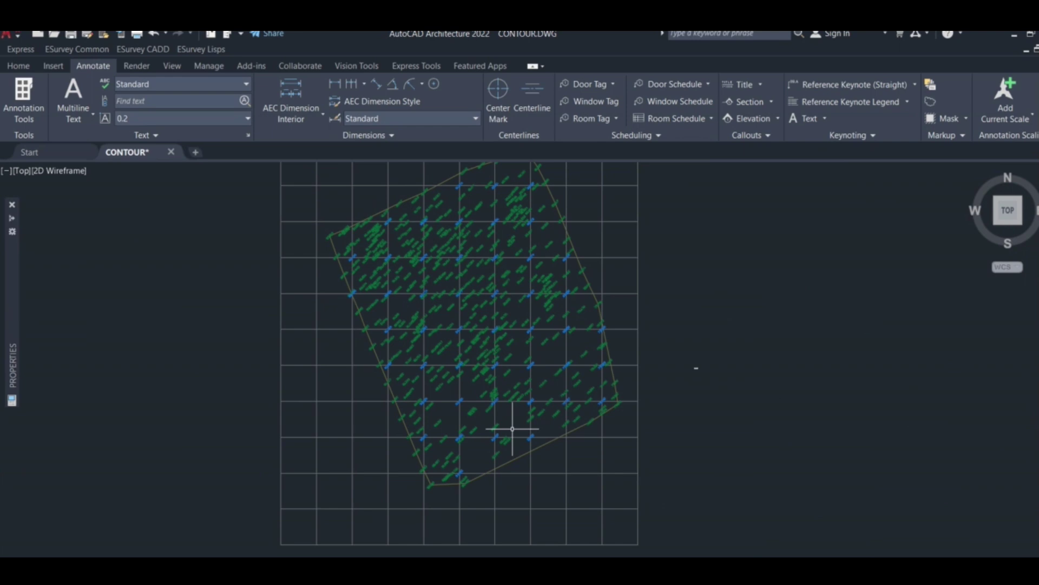
# Step: Load the MAX.LSP application from the Desktop into the drawing
pyautogui.write('AP')
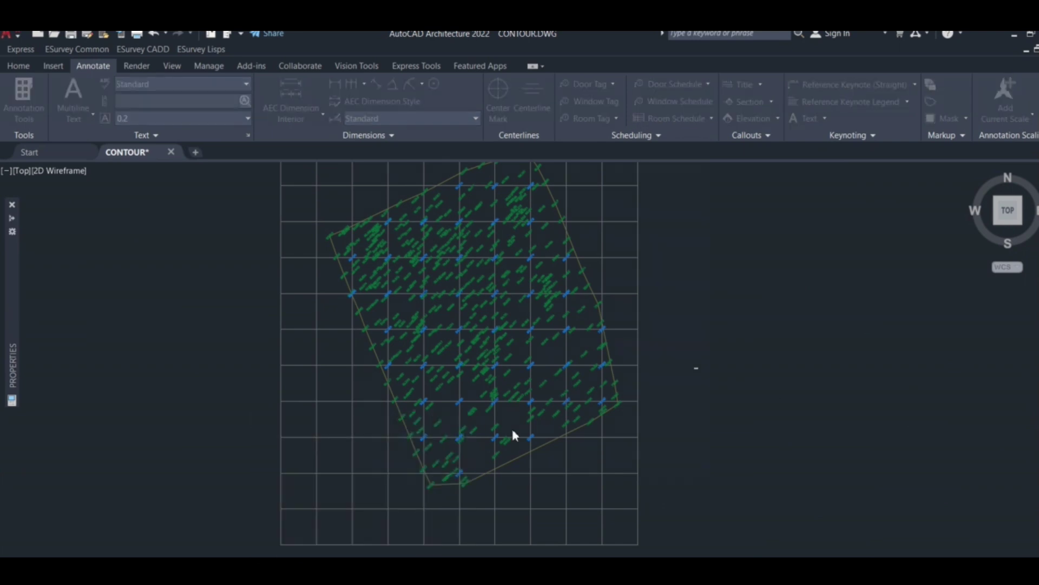
pyautogui.press('Return')
pyautogui.scroll(-3, 491, 225)
pyautogui.scroll(-10, 490, 225)
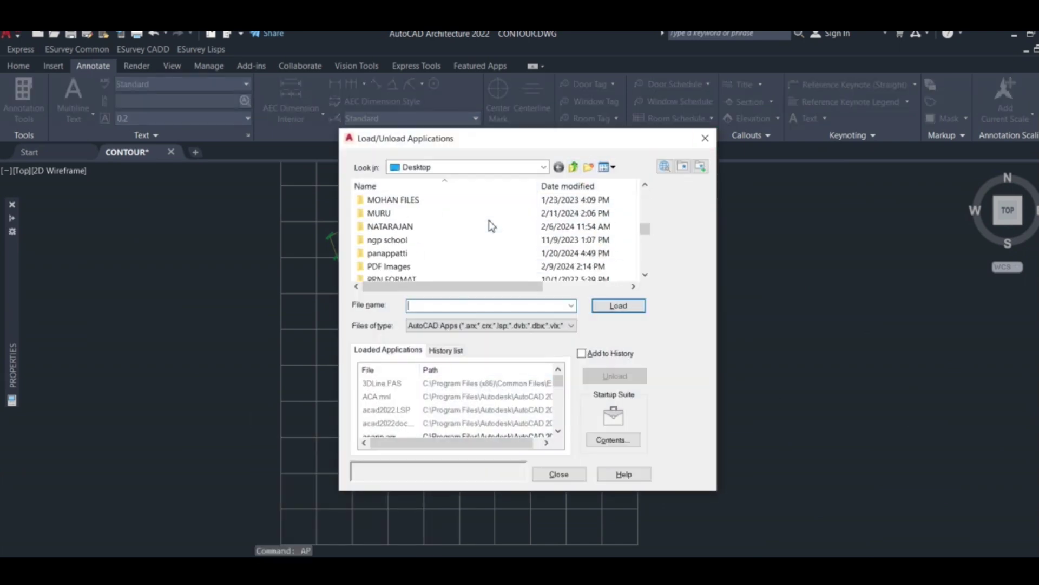
pyautogui.click(378, 255)
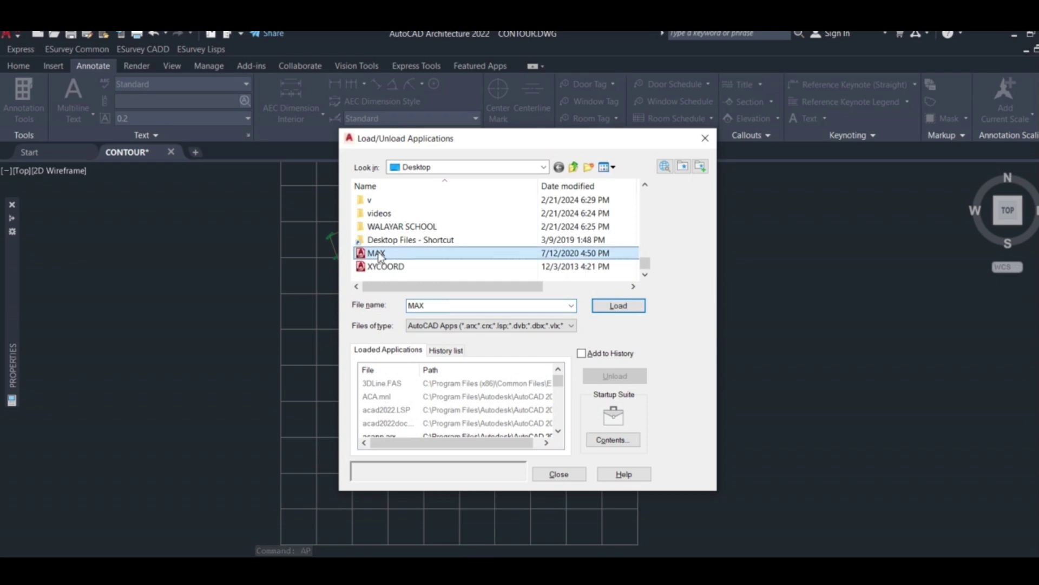
pyautogui.click(608, 311)
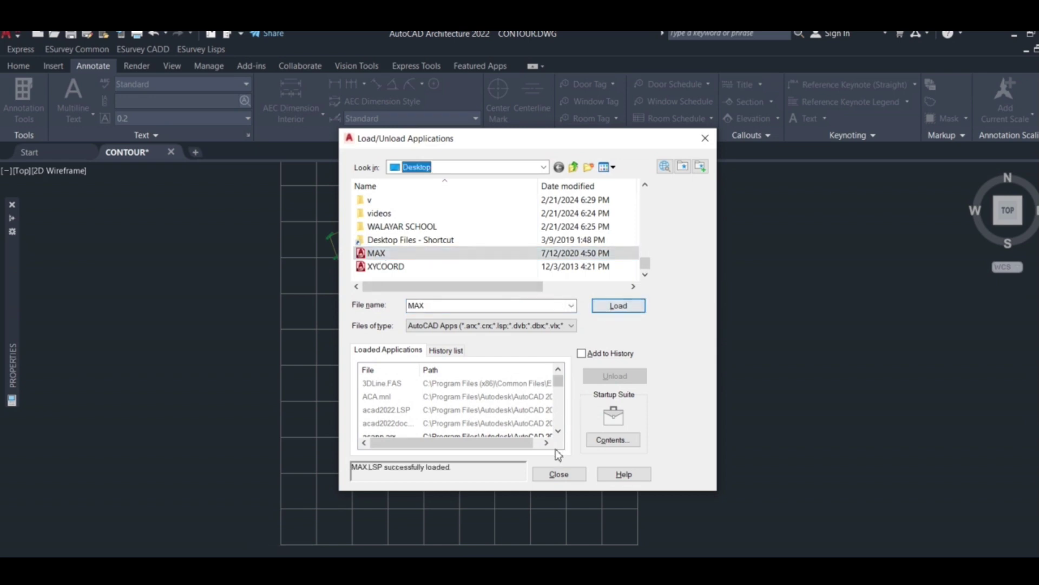
pyautogui.click(559, 474)
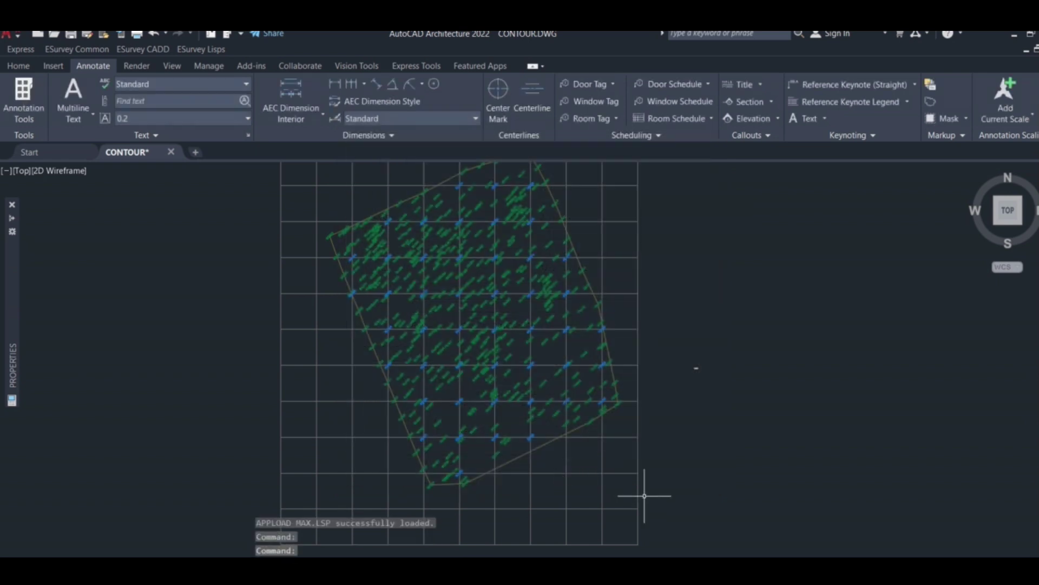
# Step: Select the site's elevation texts with the grid, calculate their average with NUMBER, and compare it with the separate elevation text beside the grid
pyautogui.click(638, 495)
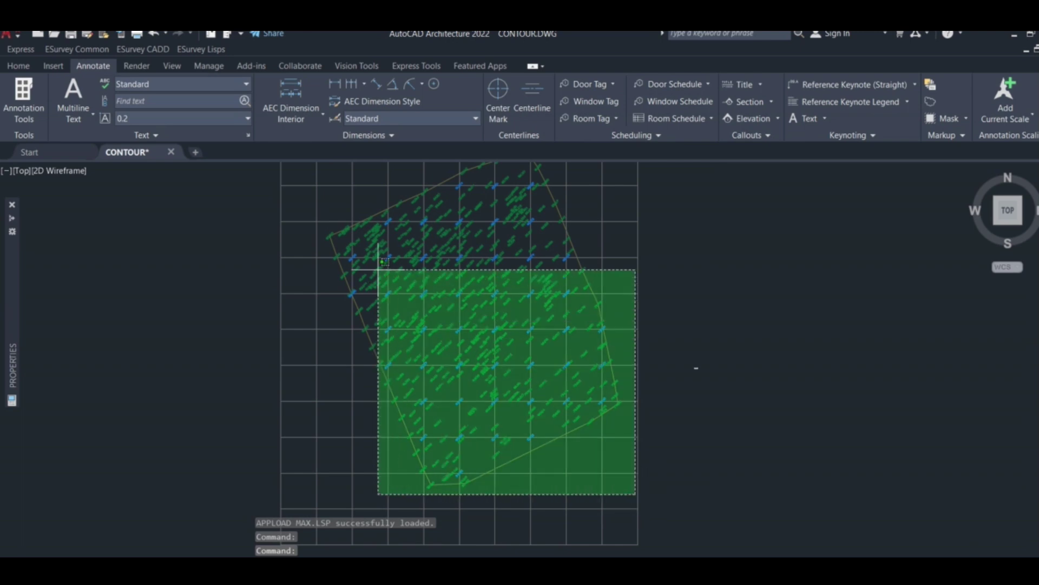
pyautogui.scroll(-2, 303, 257)
pyautogui.click(290, 190)
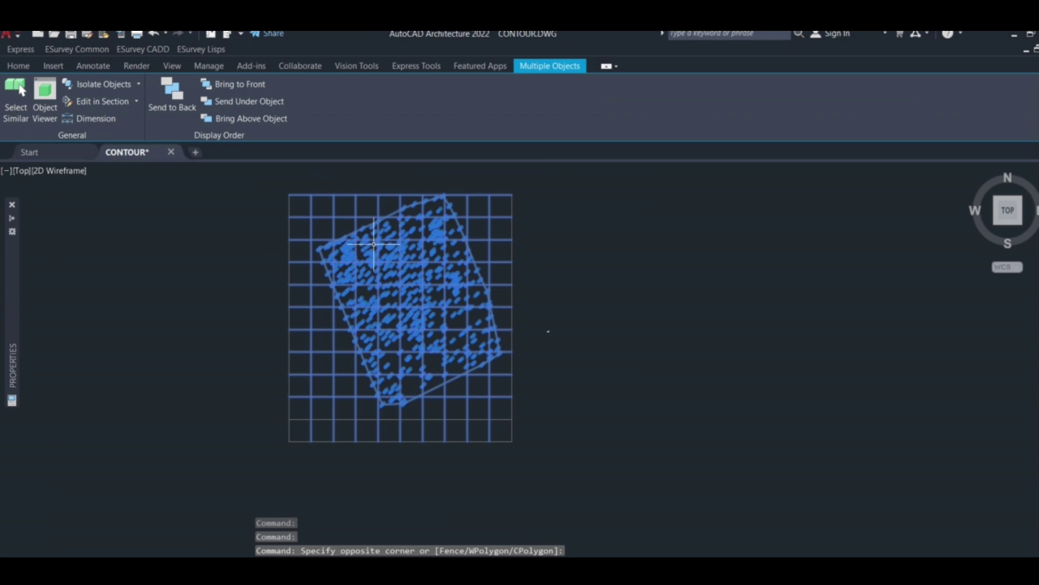
pyautogui.write('NUMBER')
pyautogui.press('Return')
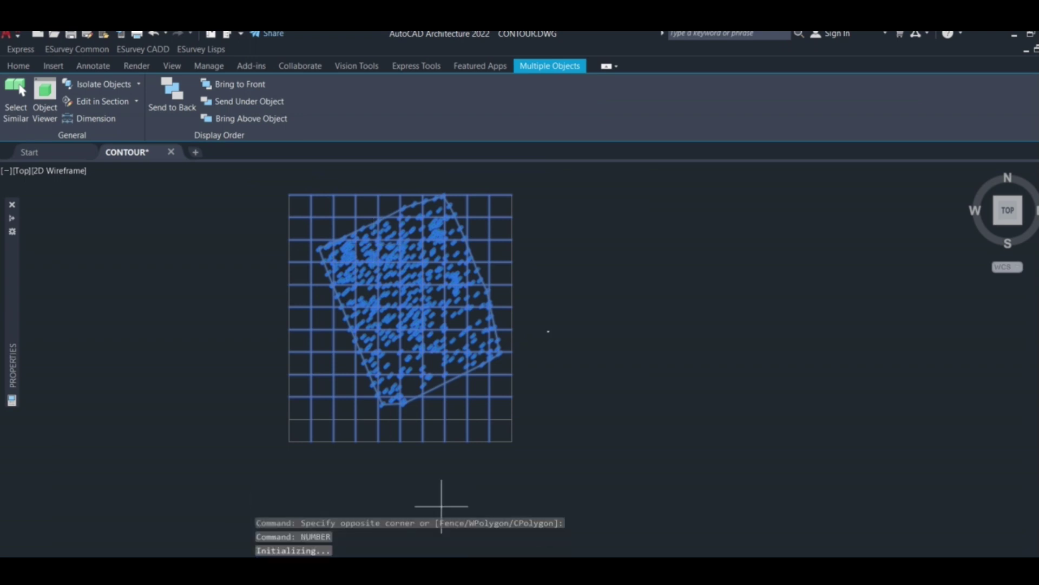
pyautogui.write('A')
pyautogui.press('Return')
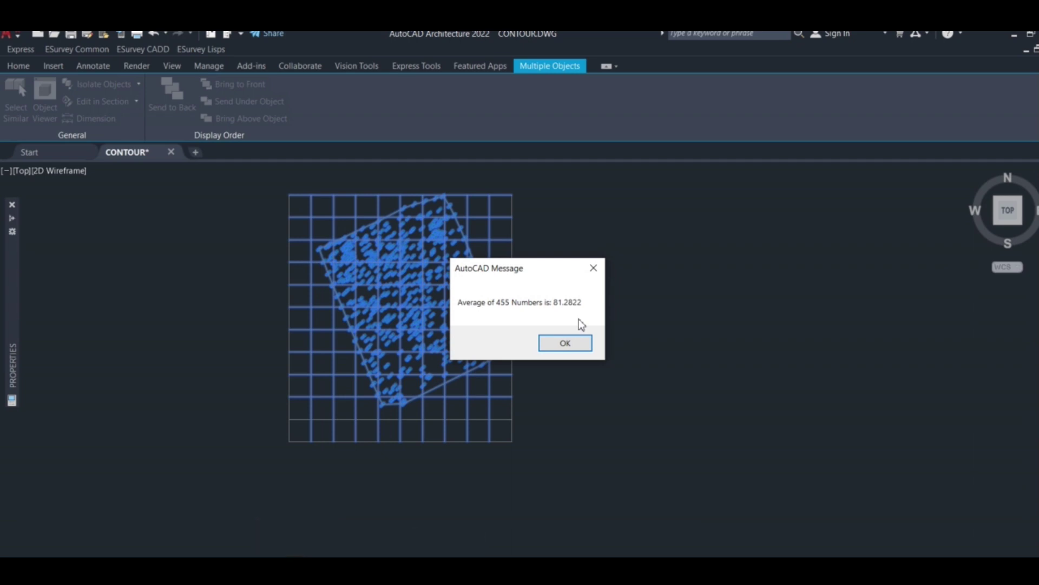
pyautogui.click(565, 343)
pyautogui.scroll(10, 466, 274)
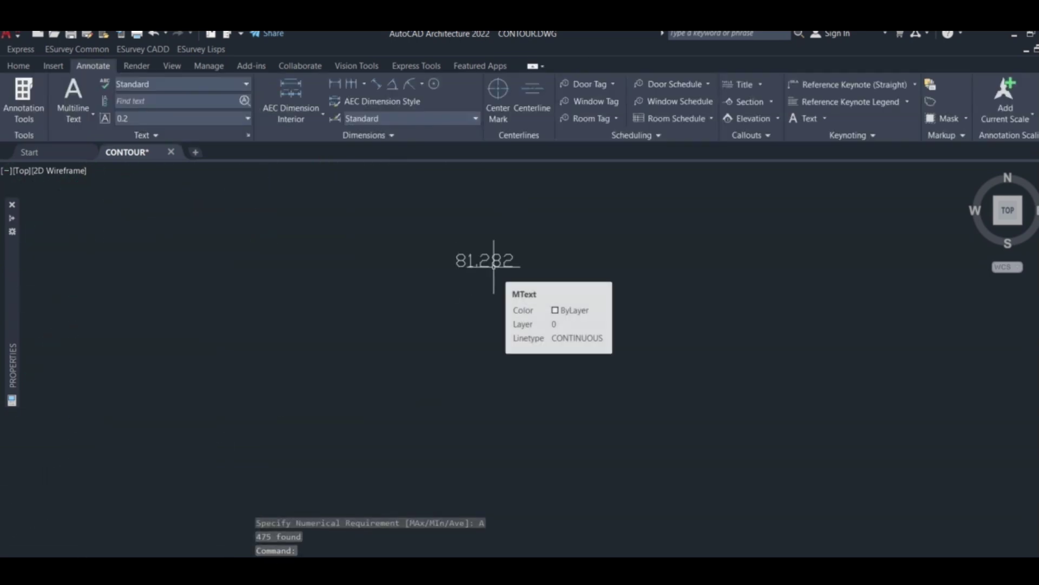
pyautogui.scroll(-8, 638, 306)
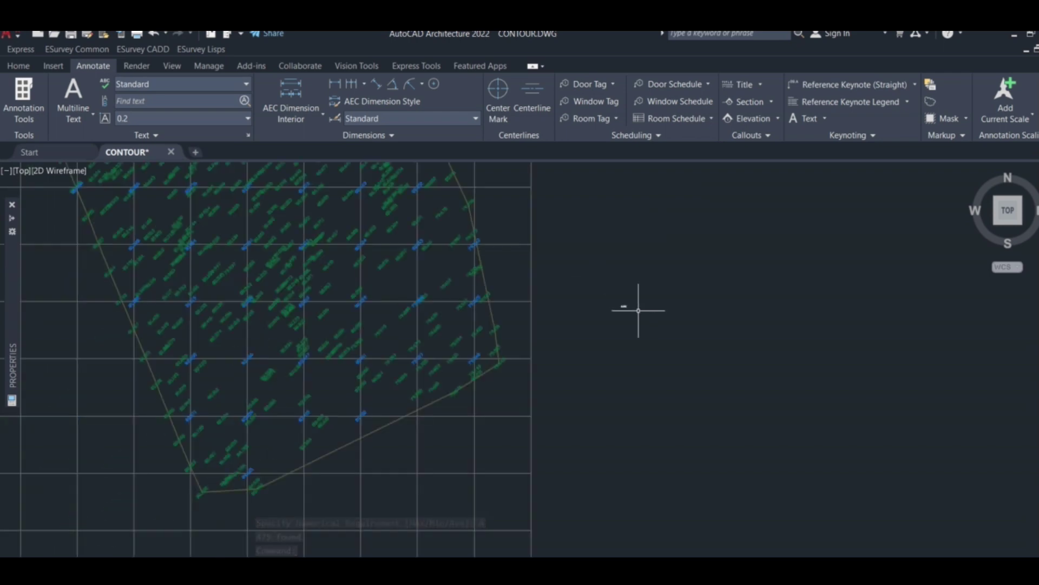
pyautogui.scroll(-4, 626, 361)
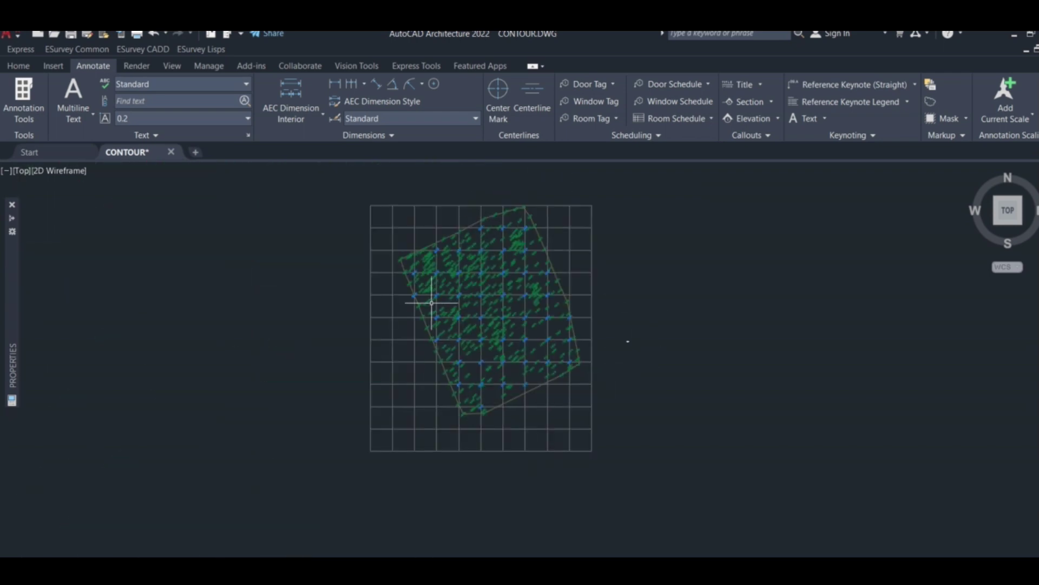
# Step: Start the ground export (EXEL) and select the elevation text at the site boundary's western corner
pyautogui.click(143, 49)
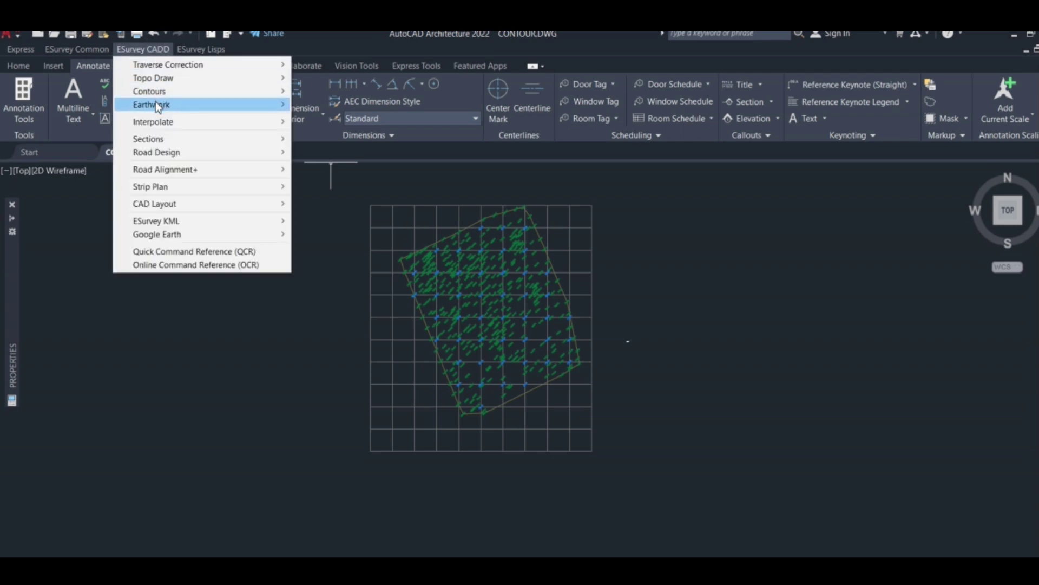
pyautogui.moveTo(154, 104)
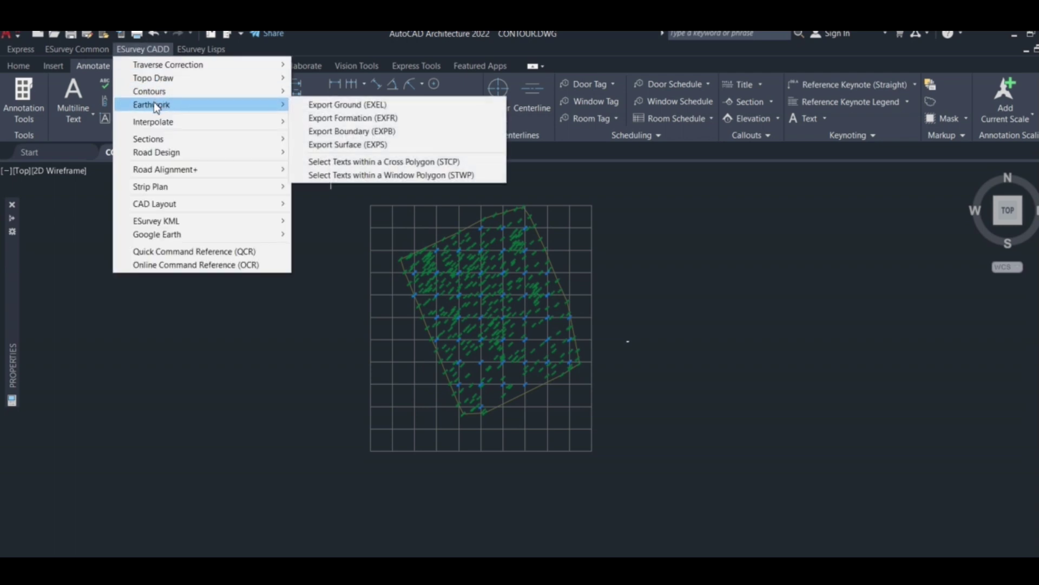
pyautogui.click(332, 105)
pyautogui.scroll(6, 422, 287)
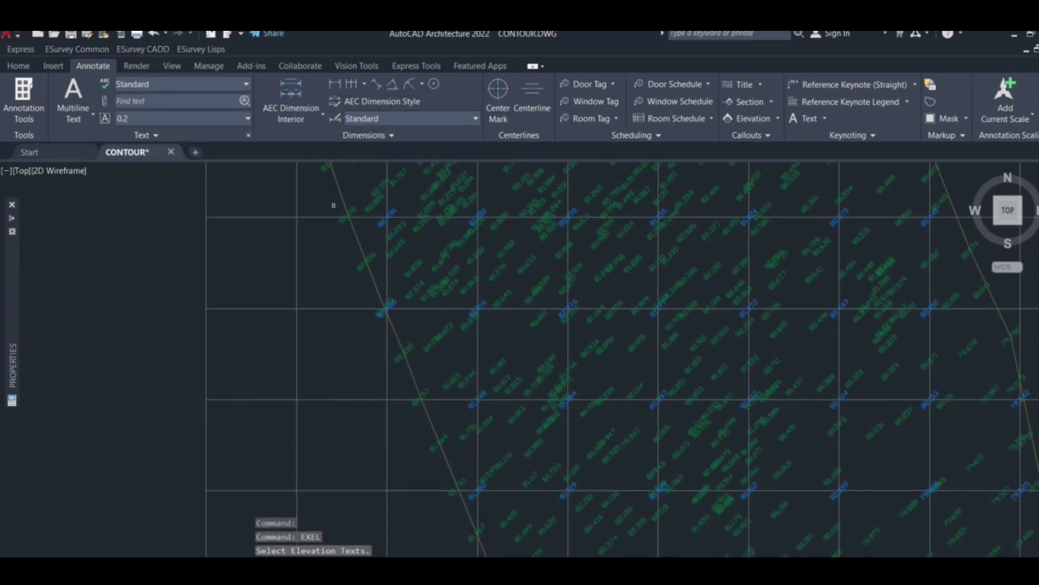
pyautogui.scroll(-3, 334, 205)
pyautogui.scroll(6, 331, 221)
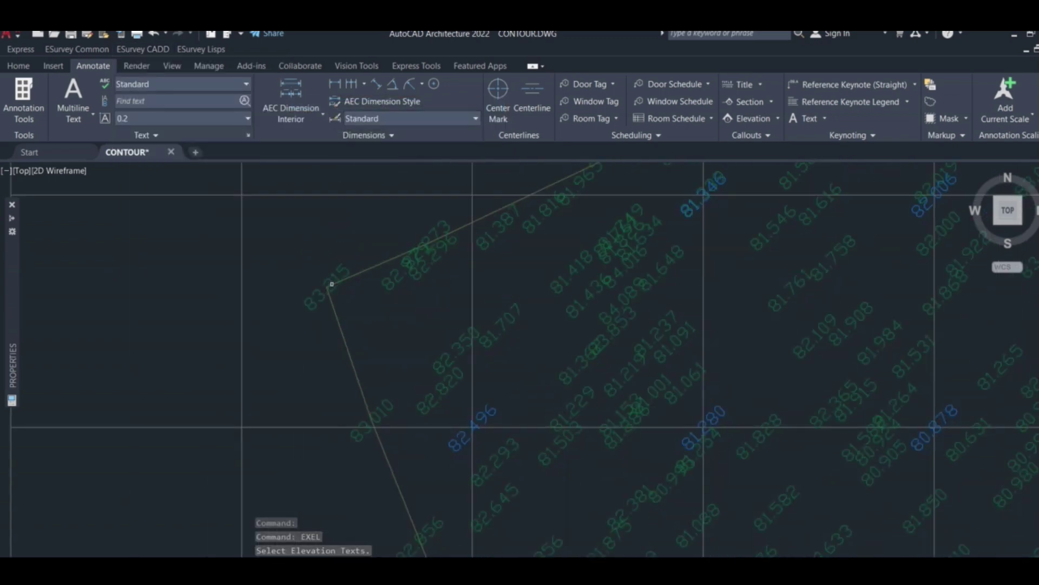
pyautogui.click(341, 274)
pyautogui.click(255, 237)
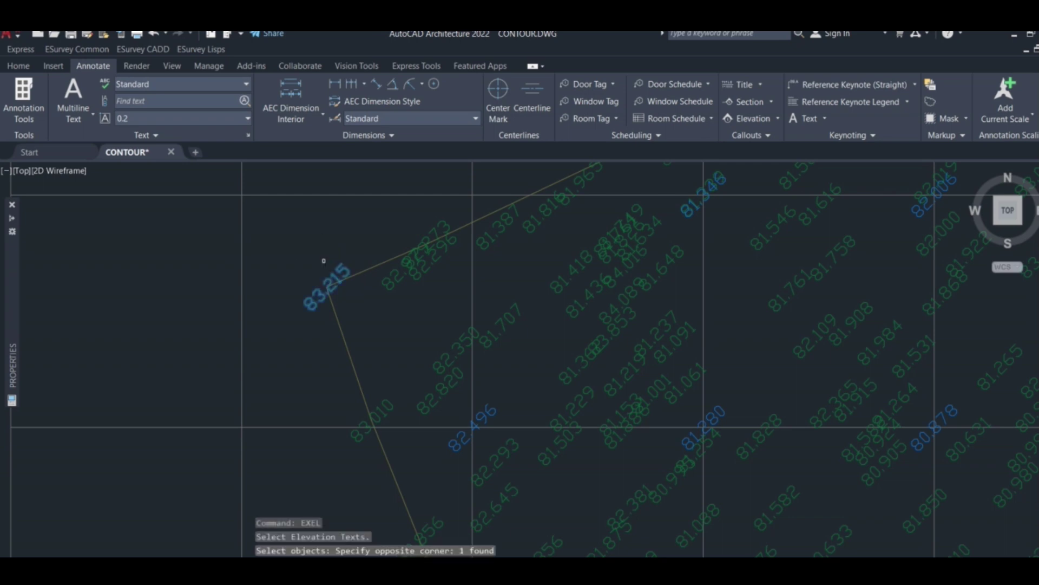
# Step: Add the elevation texts at the boundary's northern, eastern and southern corners and complete the ground export
pyautogui.scroll(-5, 255, 237)
pyautogui.scroll(-1, 341, 344)
pyautogui.scroll(5, 443, 229)
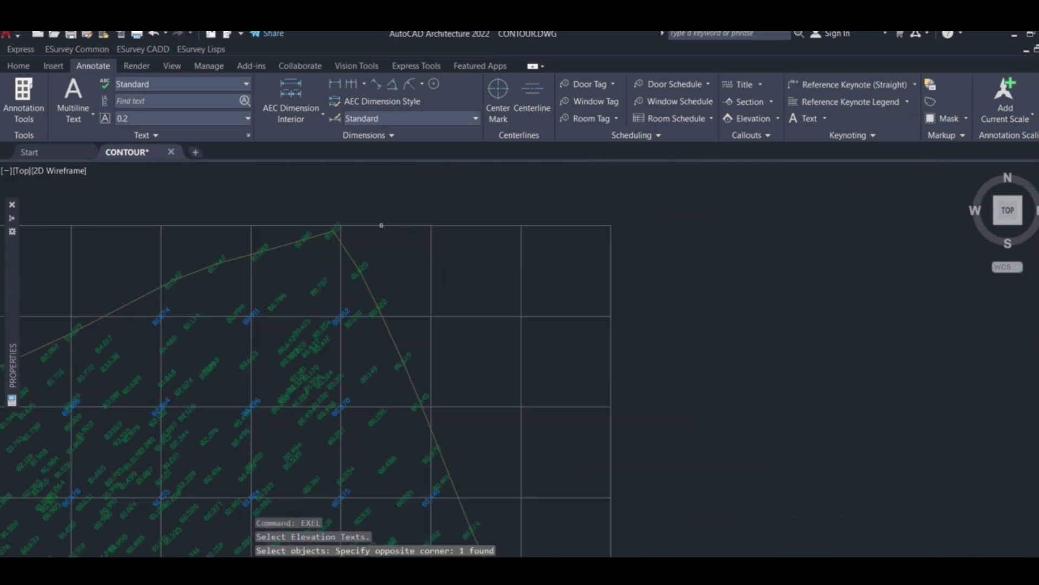
pyautogui.scroll(3, 351, 214)
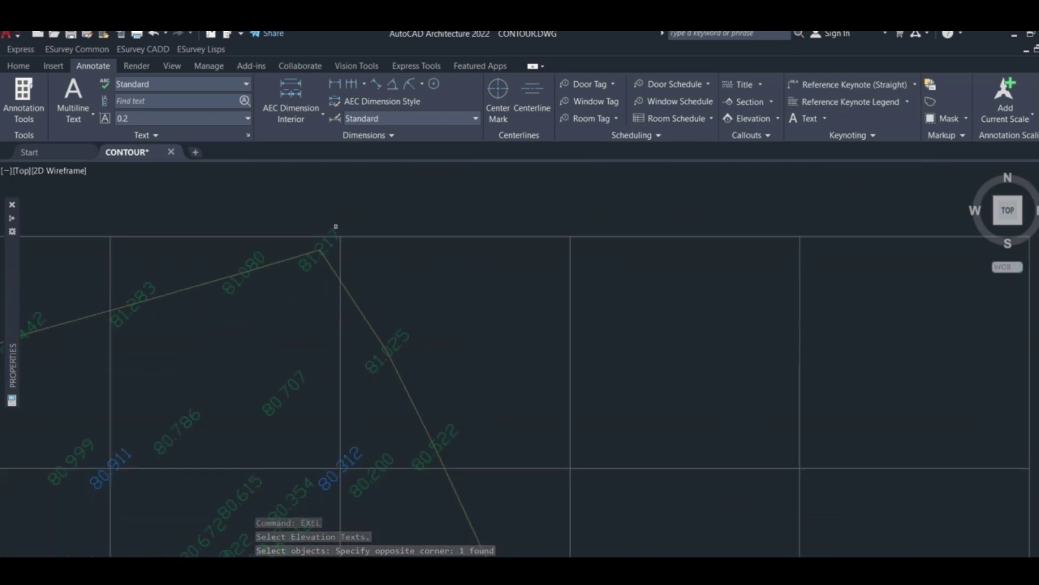
pyautogui.click(325, 239)
pyautogui.scroll(-6, 373, 235)
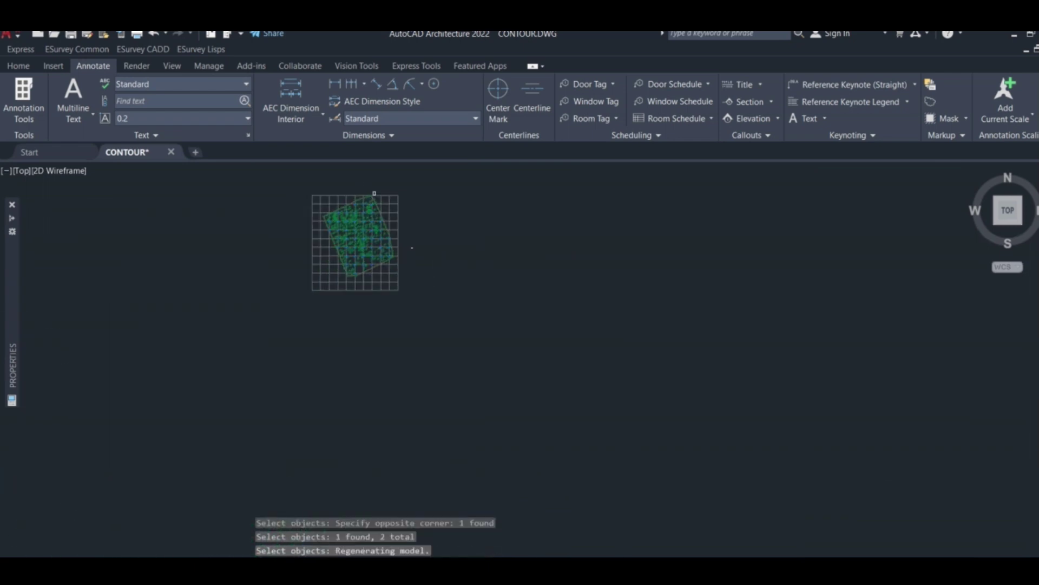
pyautogui.scroll(8, 428, 253)
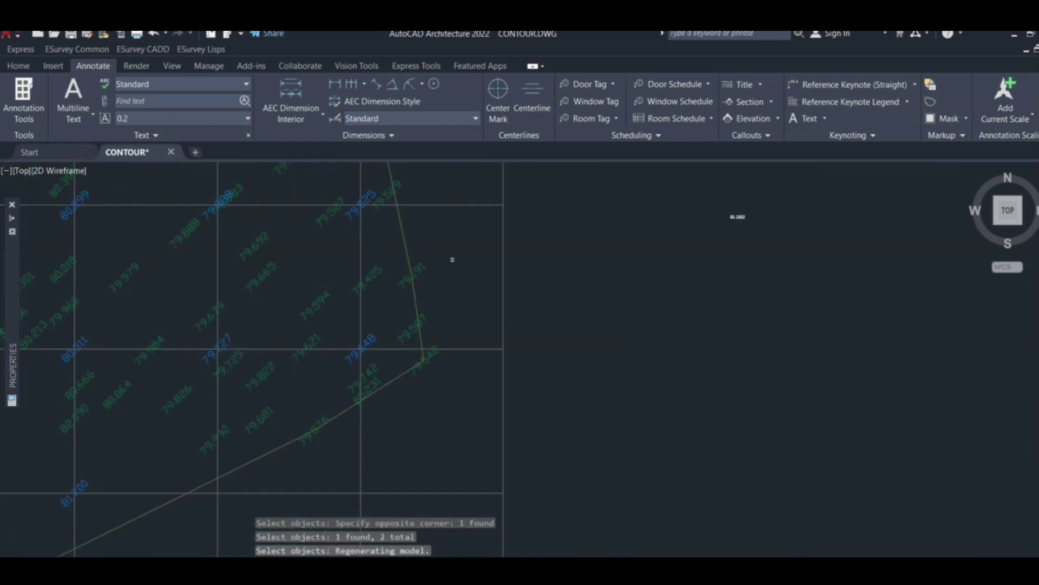
pyautogui.click(424, 374)
pyautogui.scroll(-6, 547, 297)
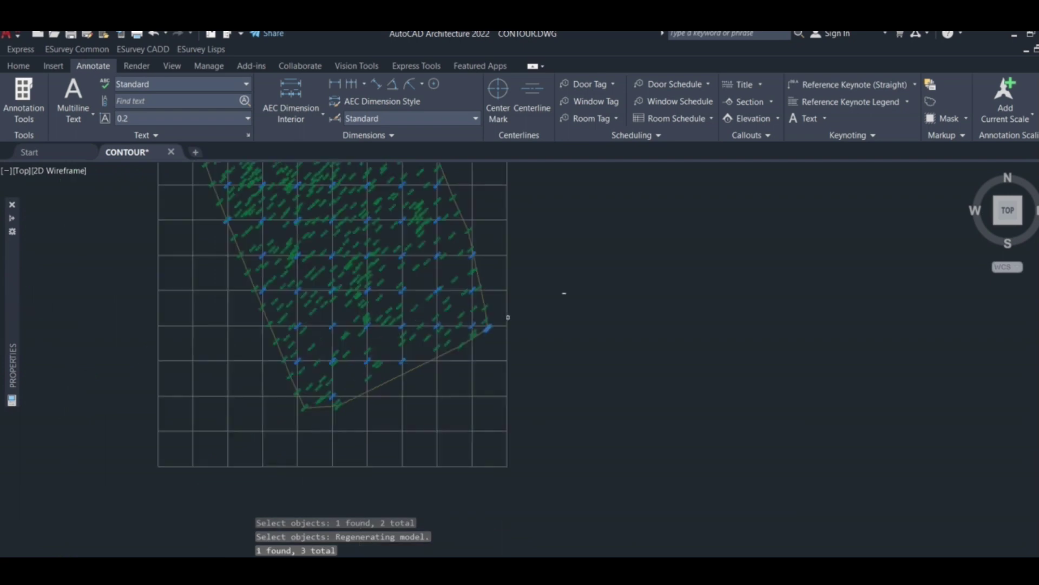
pyautogui.scroll(4, 353, 355)
pyautogui.click(343, 346)
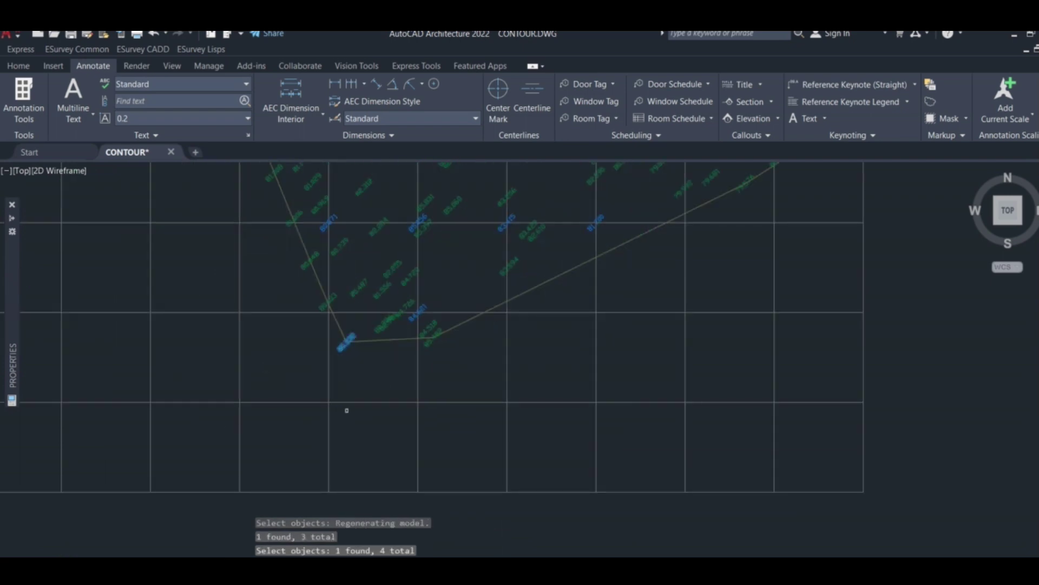
pyautogui.press('Return')
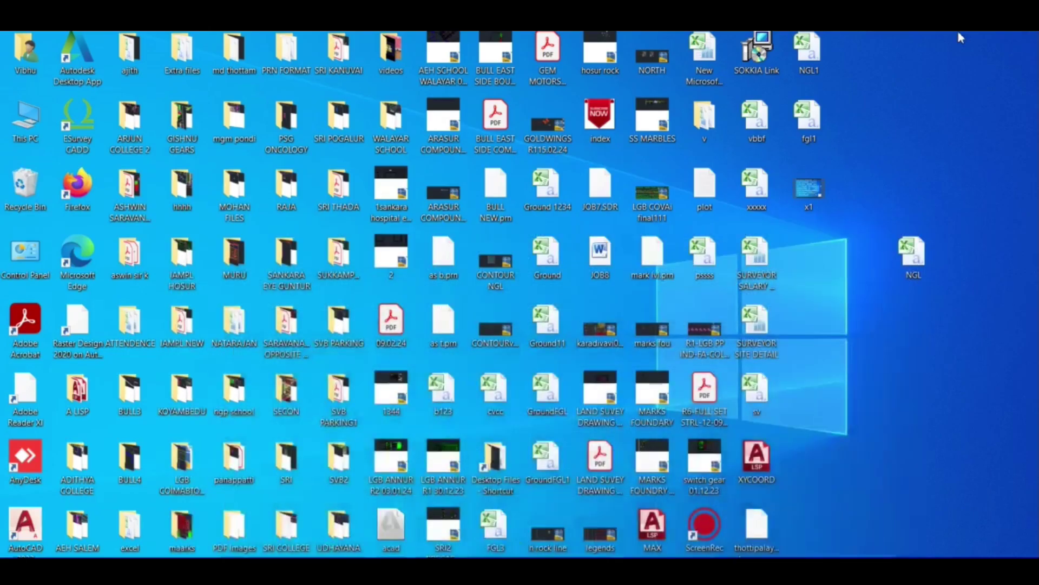
# Step: Bring up the exported Ground file in Excel and dismiss the Office activation wizard
pyautogui.click(1014, 34)
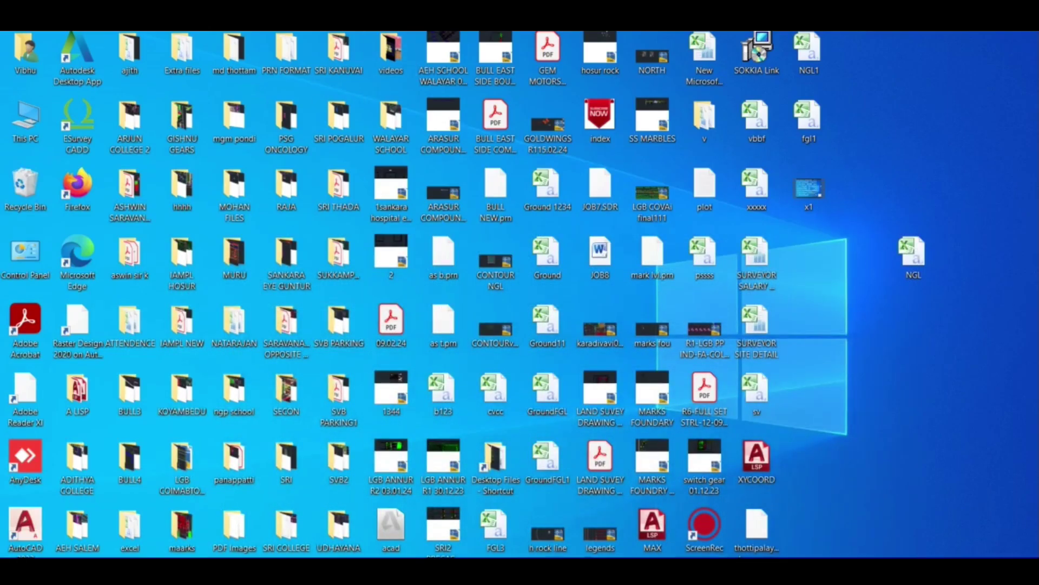
pyautogui.hotkey('alt', 'Tab')
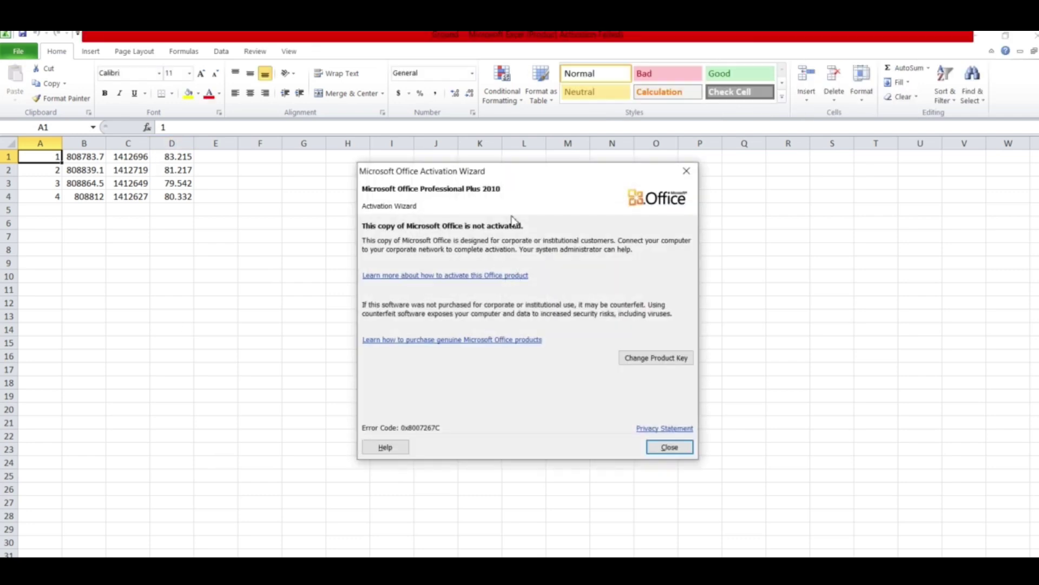
pyautogui.click(686, 171)
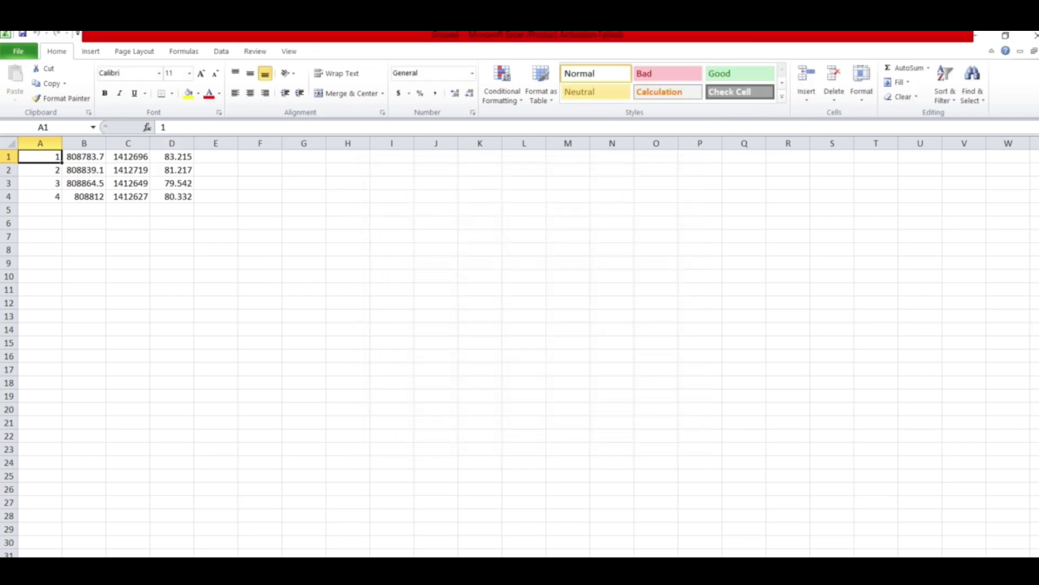
# Step: Switch to AutoCAD and read the separate average elevation text beside the grid
pyautogui.click(487, 528)
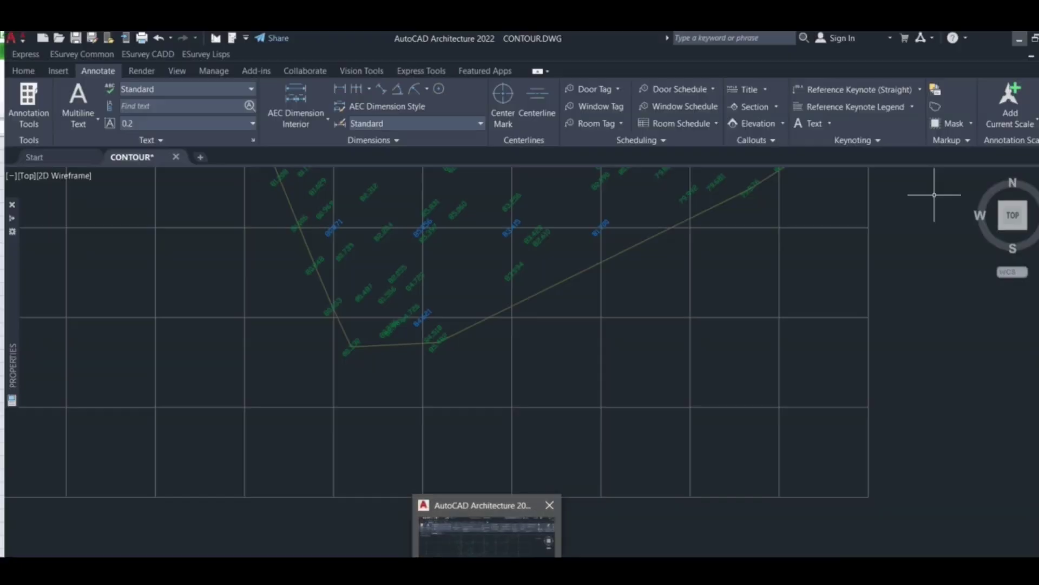
pyautogui.scroll(-5, 623, 331)
pyautogui.scroll(10, 623, 331)
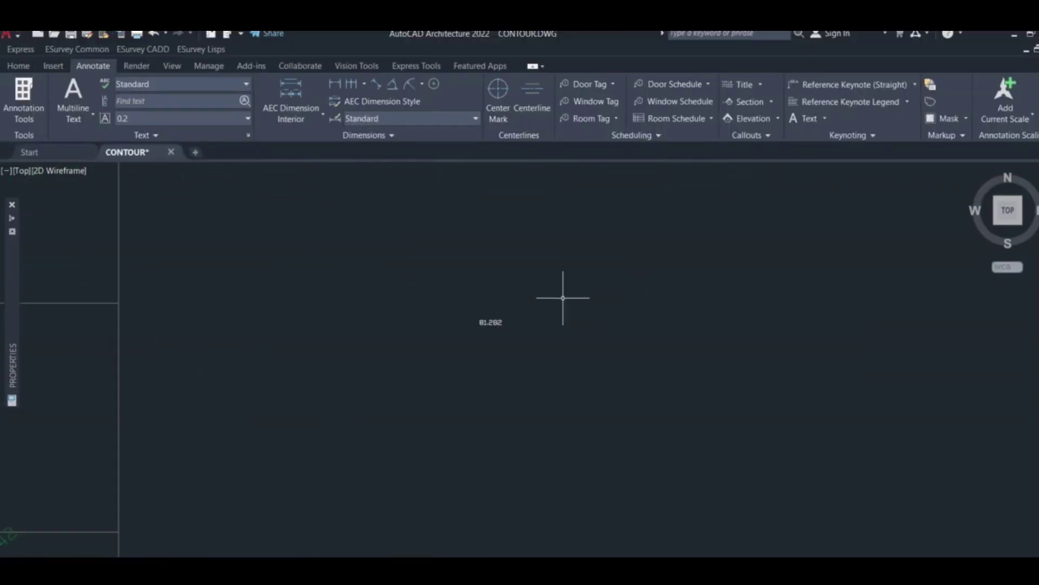
pyautogui.scroll(-8, 712, 287)
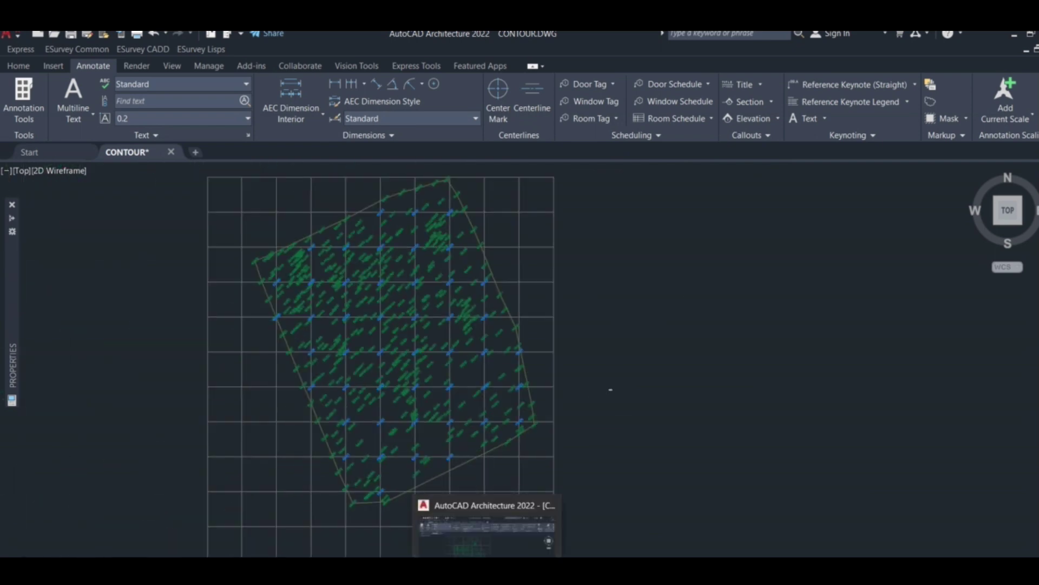
# Step: Switch back to Excel and set all four elevations in D1:D4 to 81.282
pyautogui.moveTo(418, 566)
pyautogui.click(418, 536)
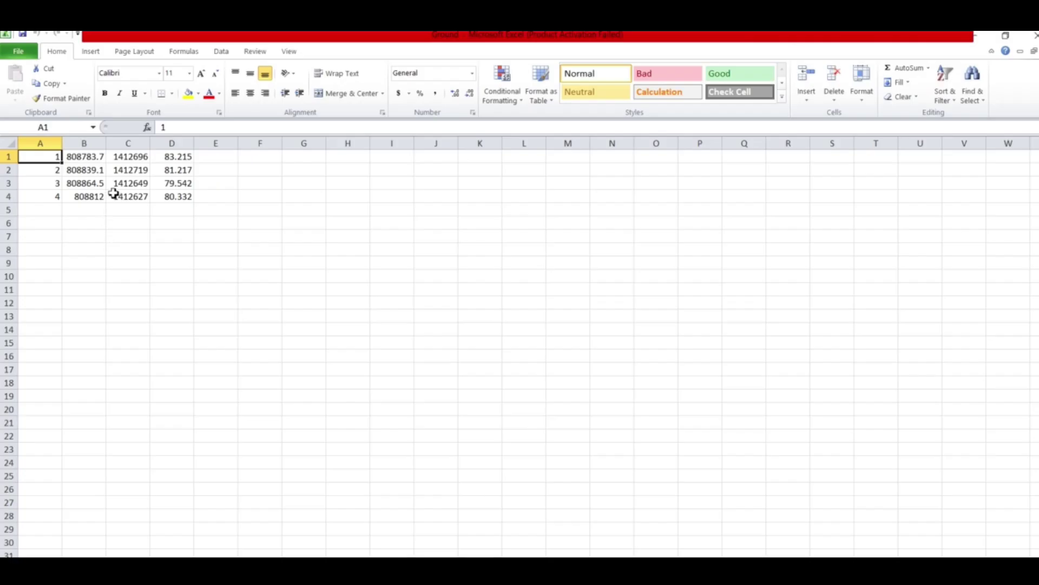
pyautogui.click(179, 156)
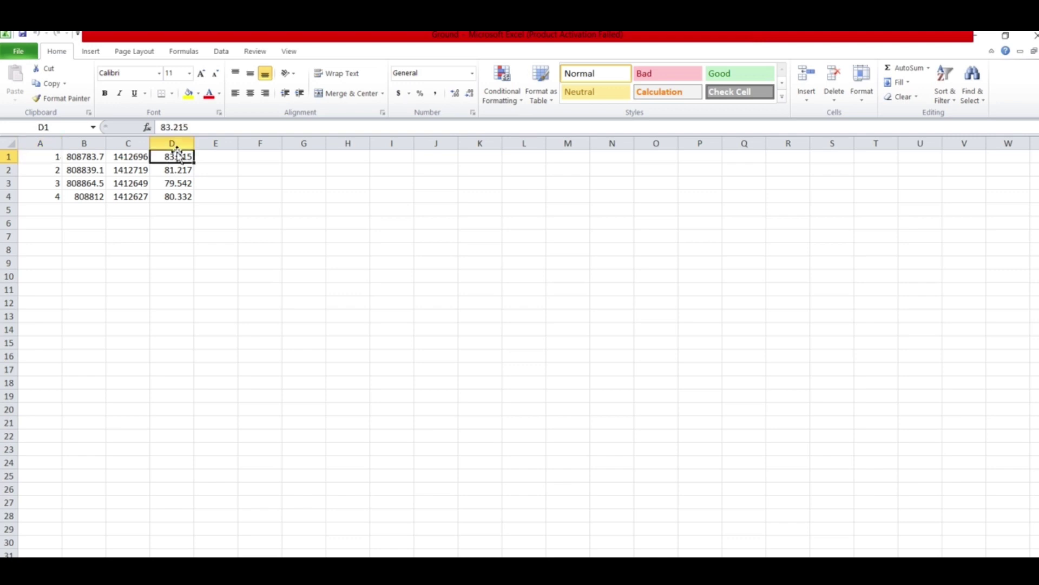
pyautogui.write('81')
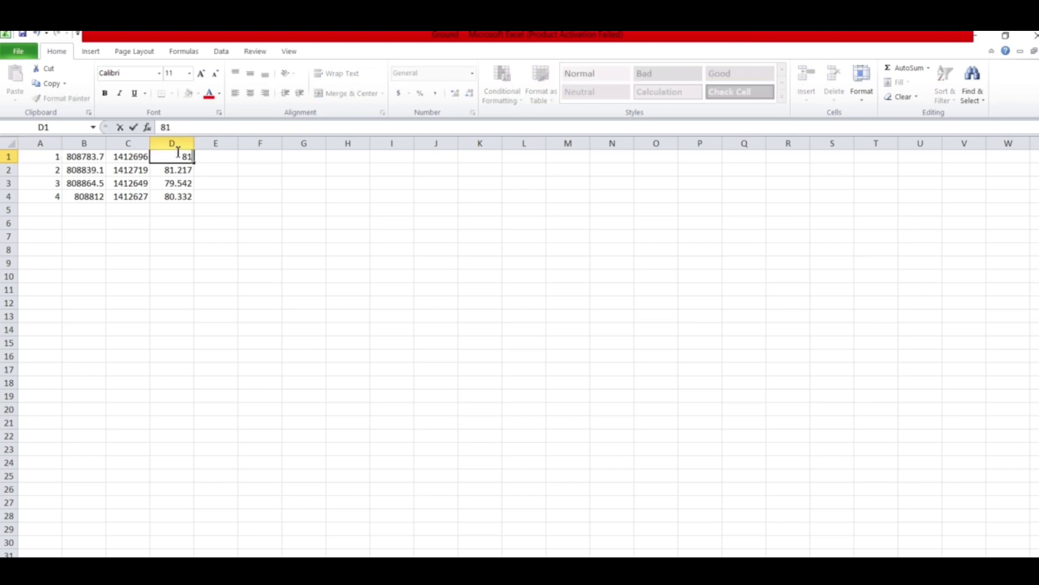
pyautogui.write('.282')
pyautogui.click(180, 238)
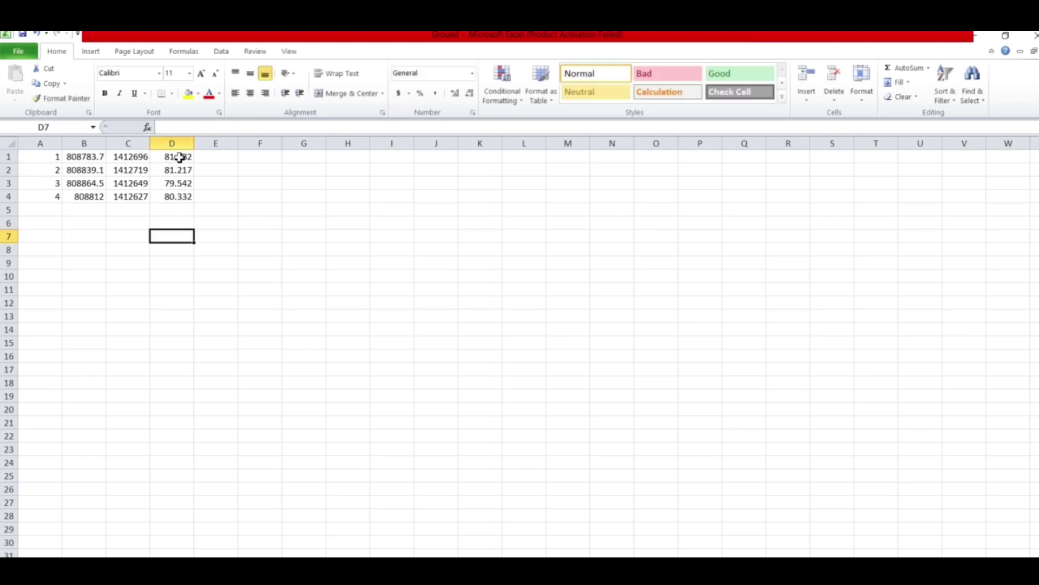
pyautogui.click(179, 156)
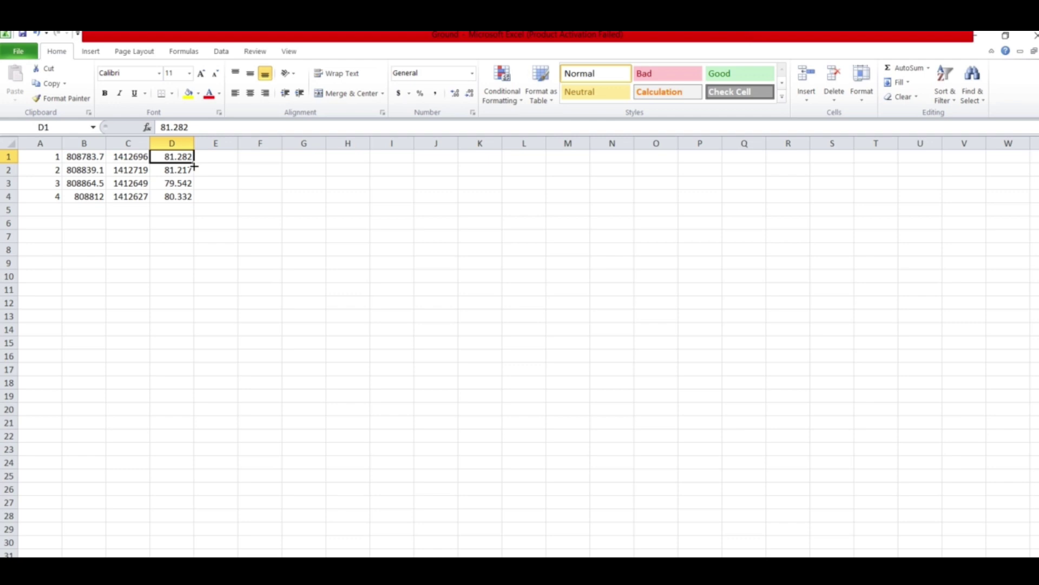
pyautogui.moveTo(196, 169); pyautogui.dragTo(191, 208)
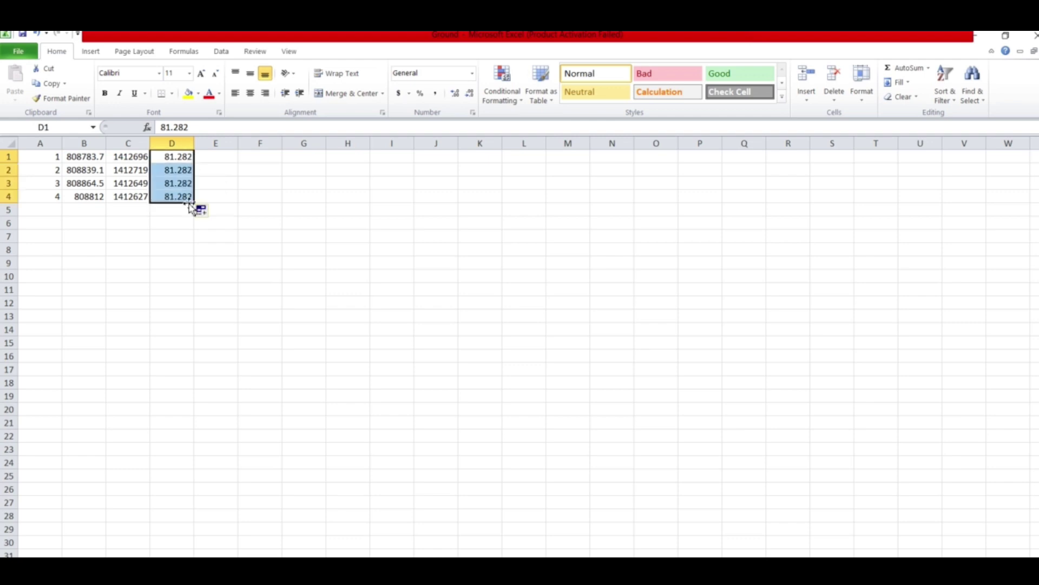
# Step: Format the coordinate columns B and C as Number with 3 decimal places
pyautogui.moveTo(126, 144); pyautogui.dragTo(85, 145)
pyautogui.rightClick(84, 153)
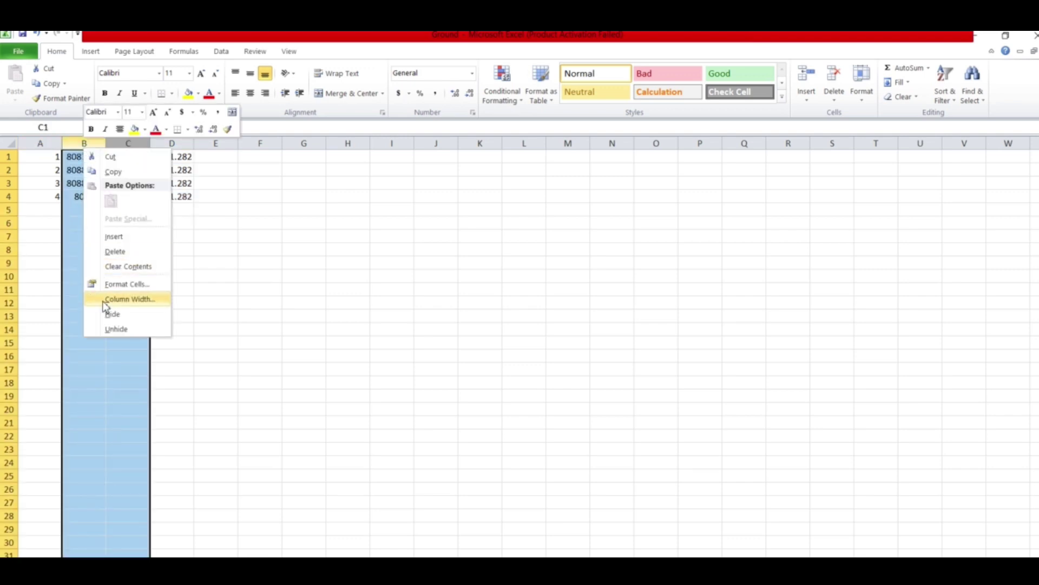
pyautogui.click(128, 289)
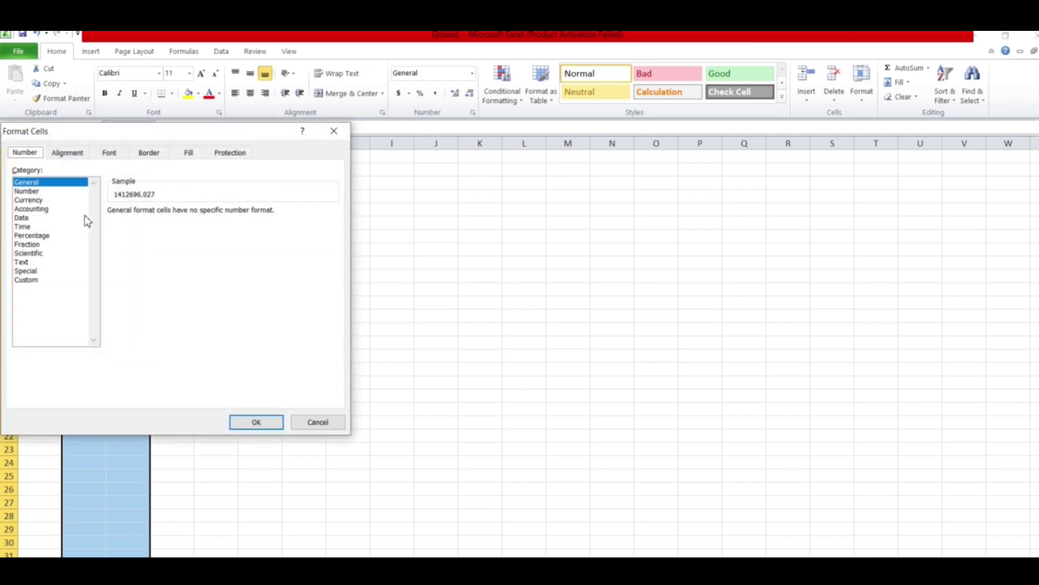
pyautogui.click(27, 191)
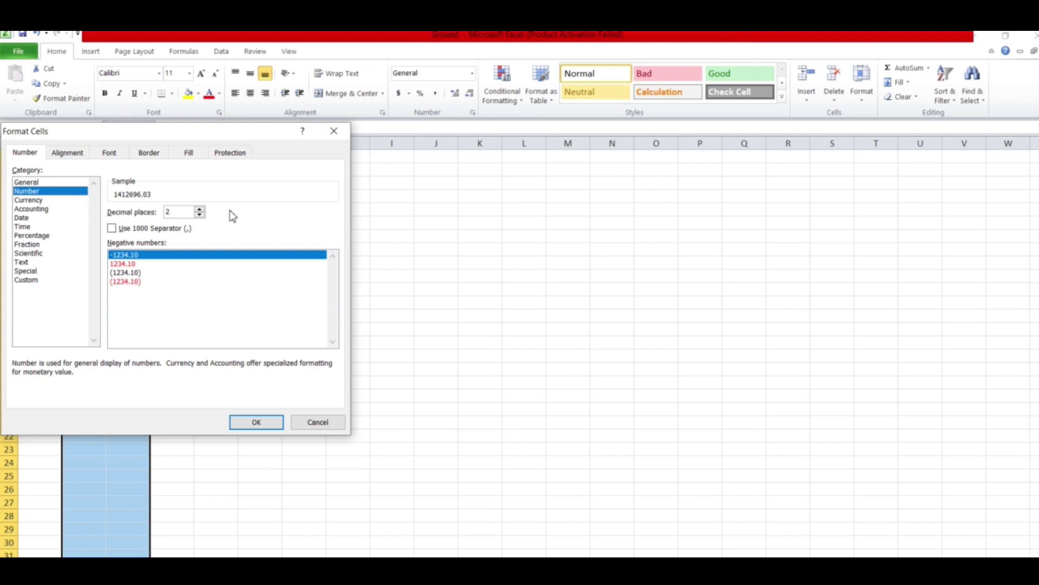
pyautogui.click(199, 209)
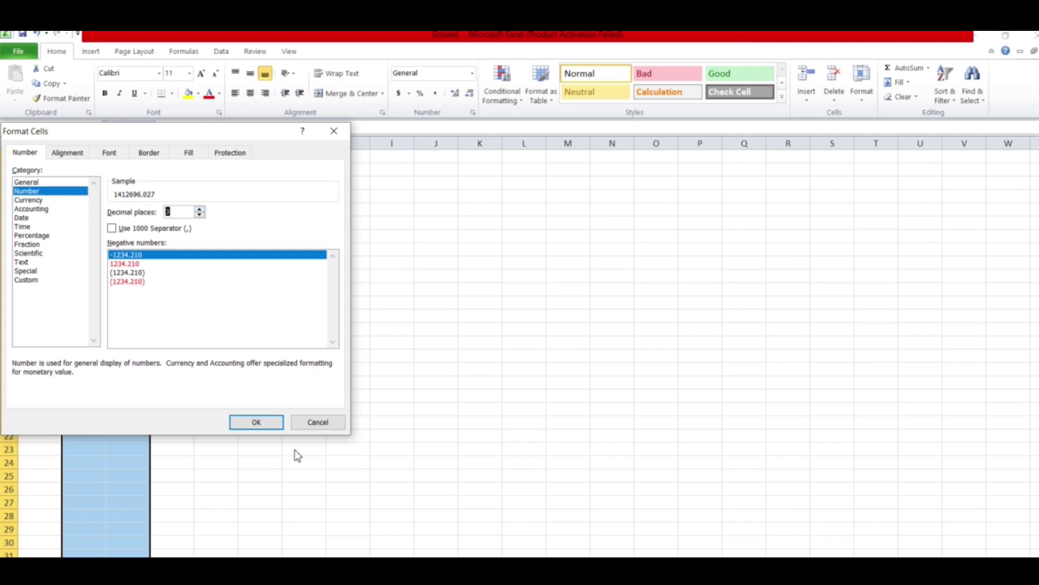
pyautogui.click(267, 423)
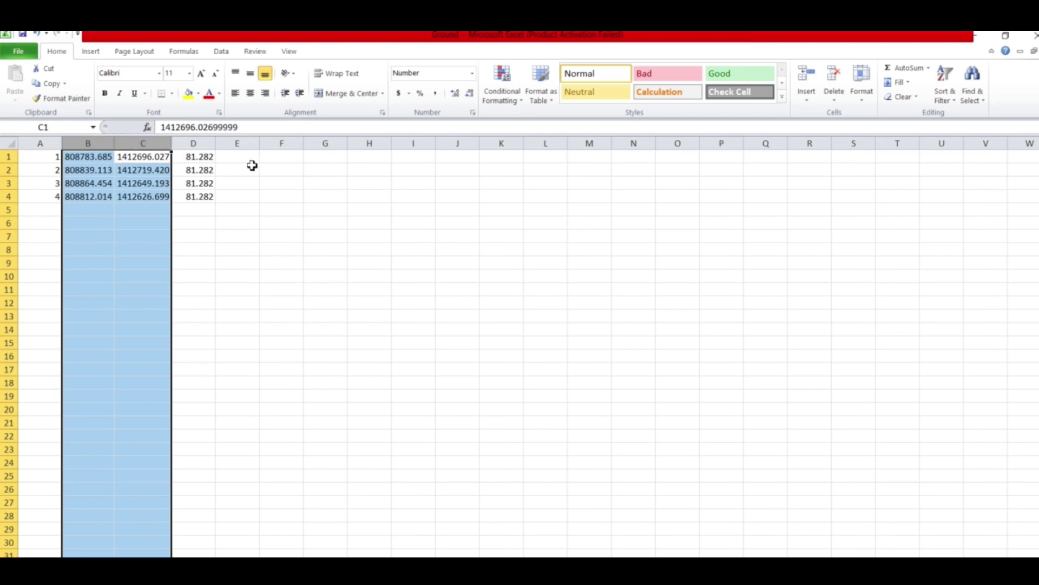
# Step: Set the width of columns A to D to 12 and left-align their contents
pyautogui.click(196, 143)
pyautogui.moveTo(151, 146); pyautogui.dragTo(58, 145)
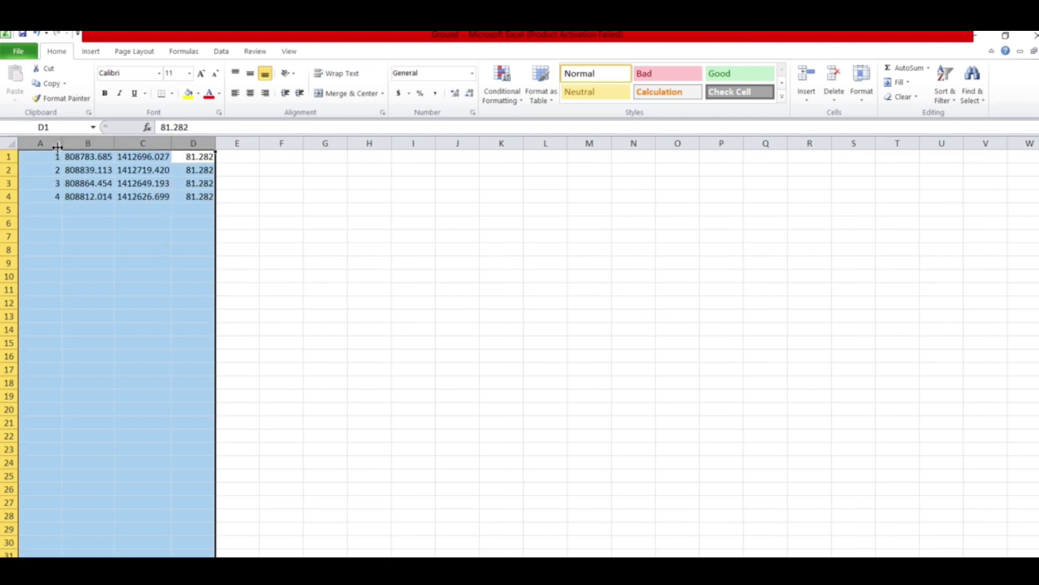
pyautogui.rightClick(58, 146)
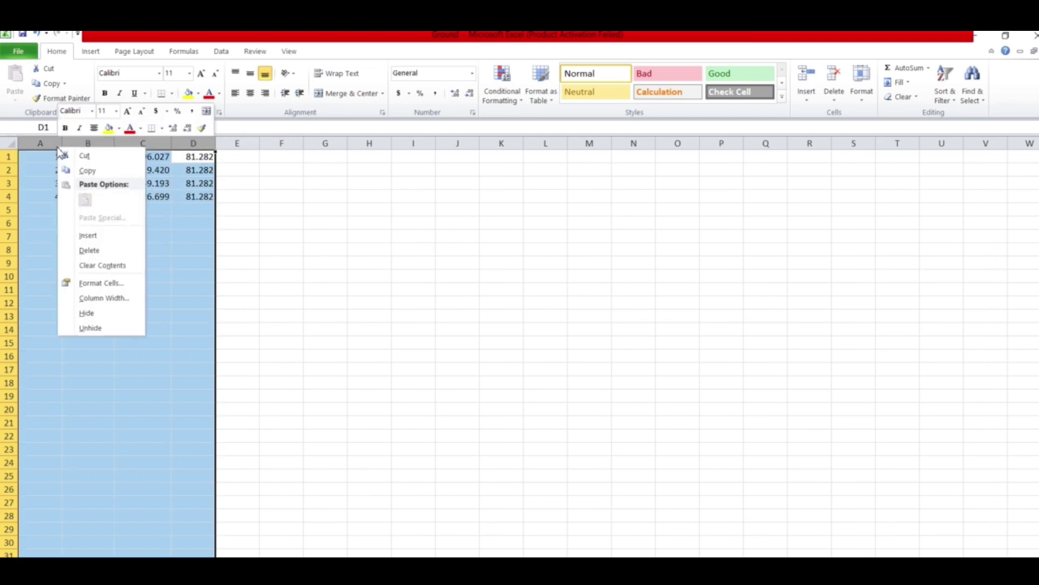
pyautogui.click(102, 298)
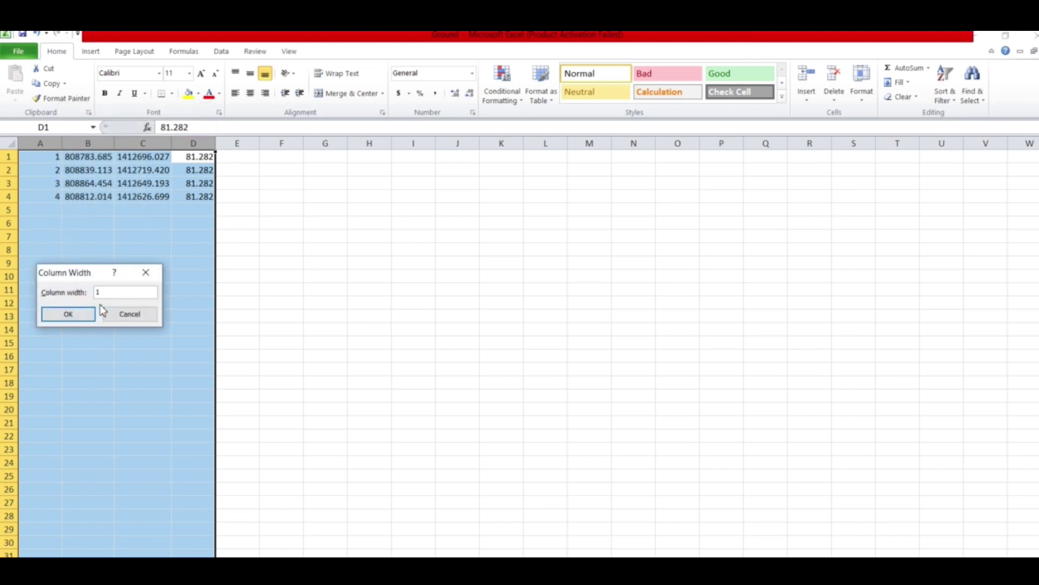
pyautogui.write('12')
pyautogui.click(76, 315)
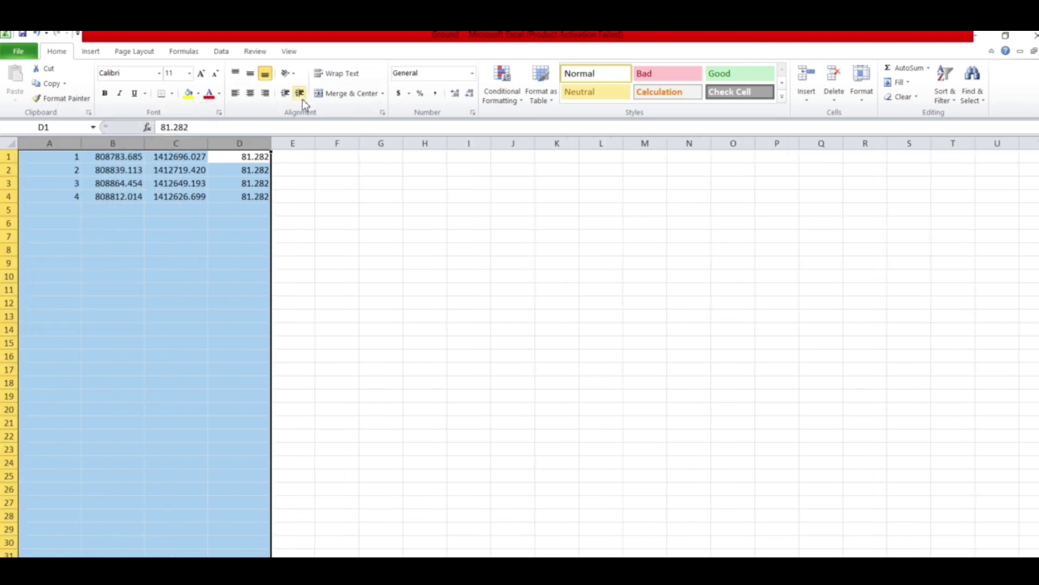
pyautogui.click(236, 95)
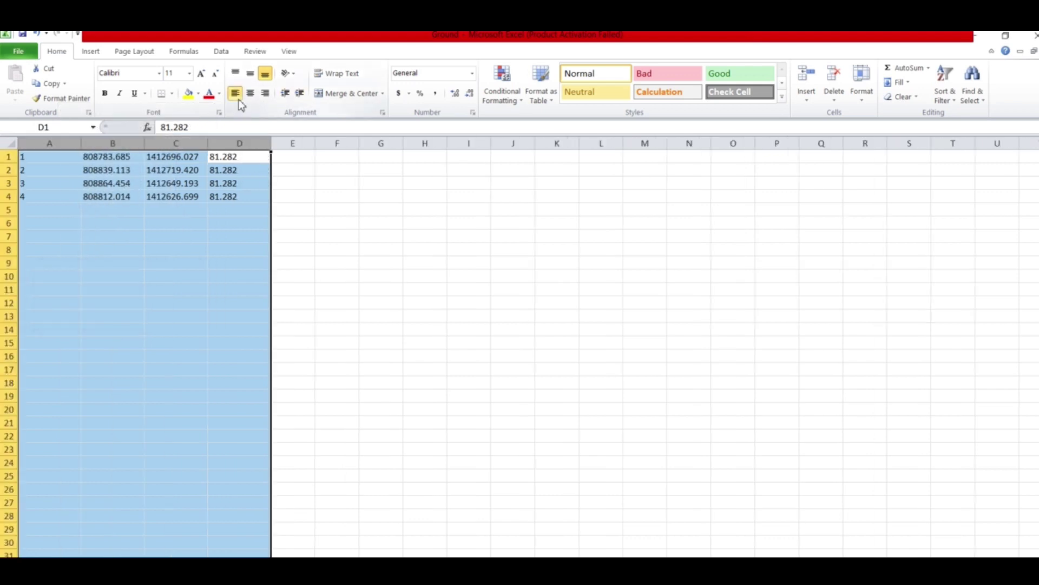
# Step: Save the workbook to the Desktop as a comma-delimited CSV named FGL11, keeping the CSV format
pyautogui.click(18, 53)
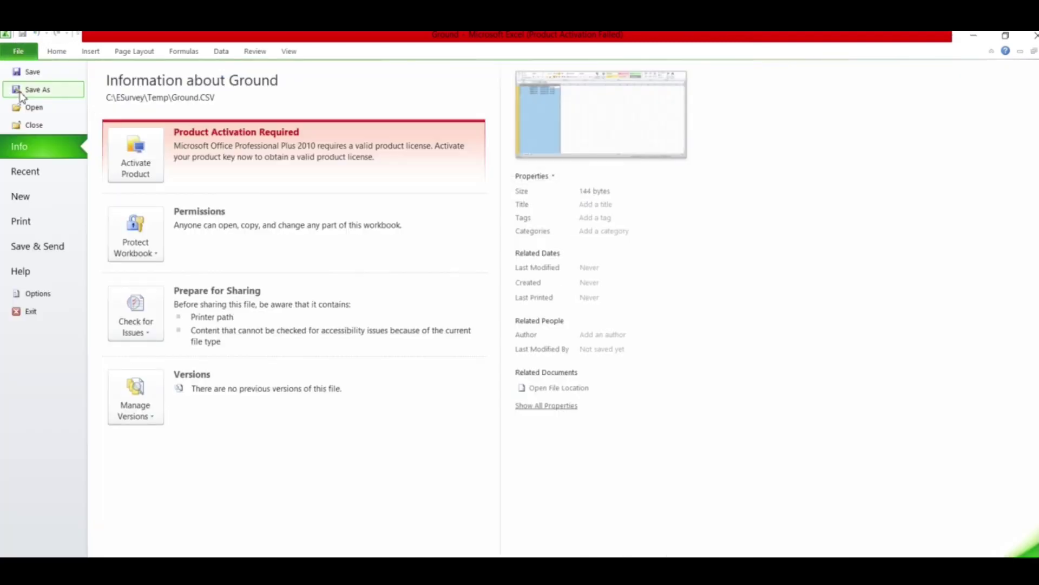
pyautogui.press('Escape')
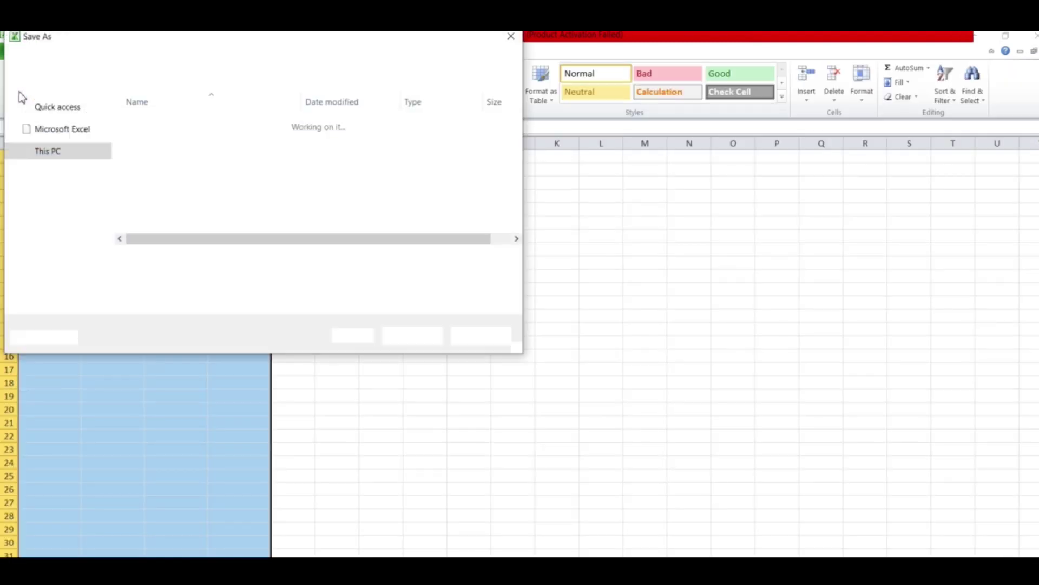
pyautogui.click(55, 140)
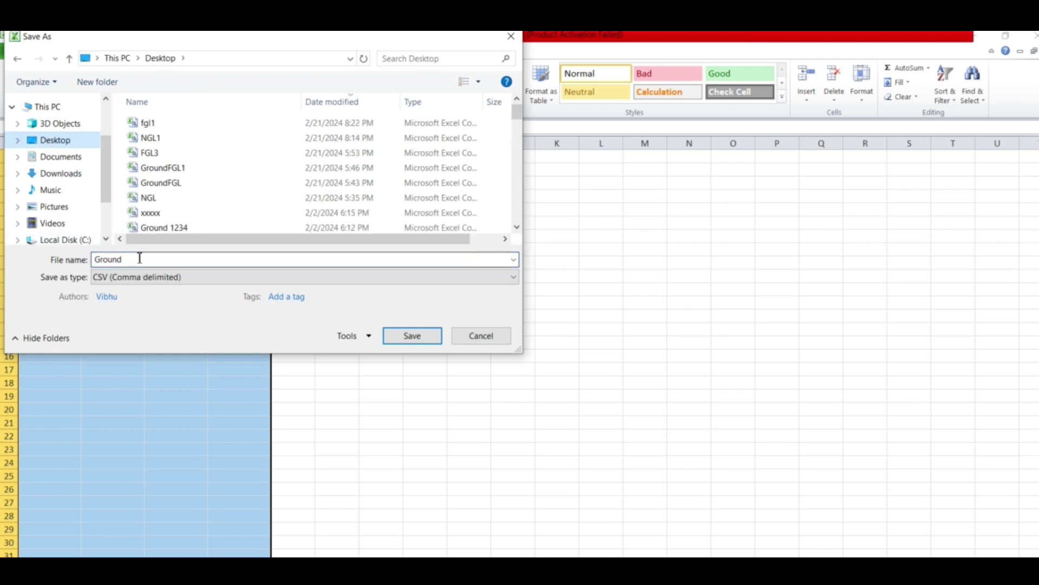
pyautogui.click(140, 258)
pyautogui.write('f')
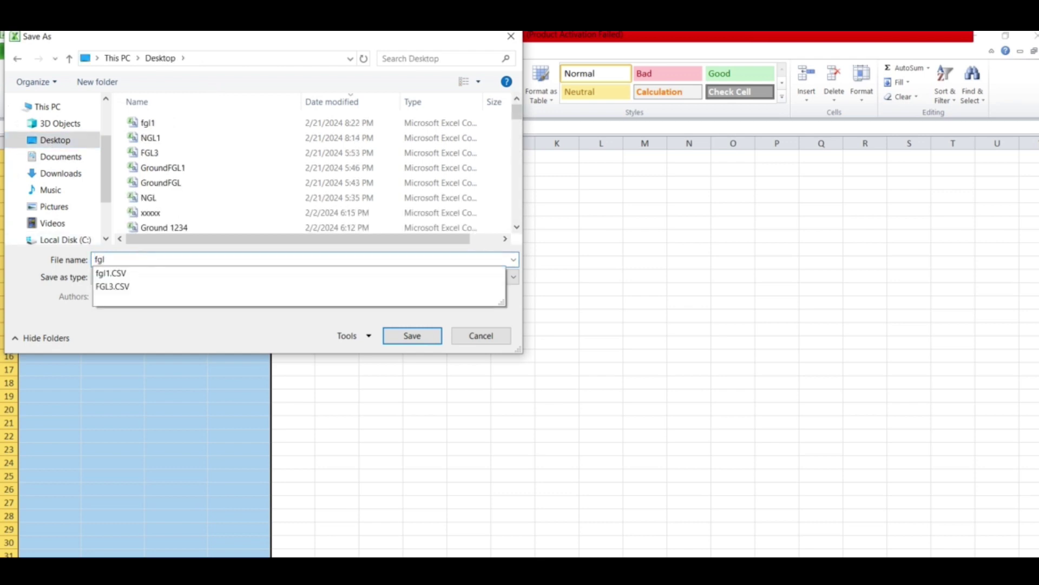
pyautogui.press('BackSpace')
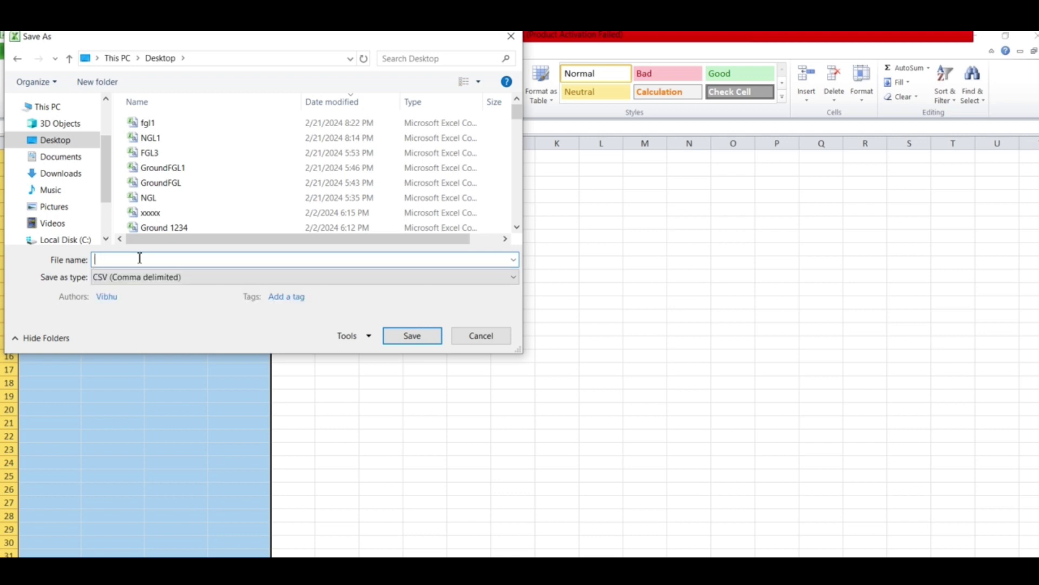
pyautogui.write('FG')
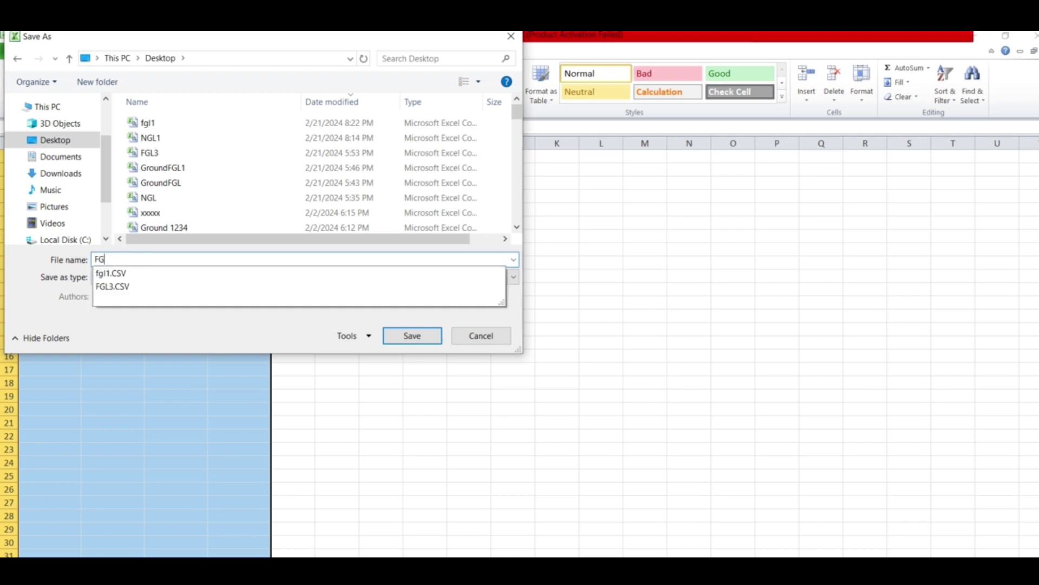
pyautogui.write('L11')
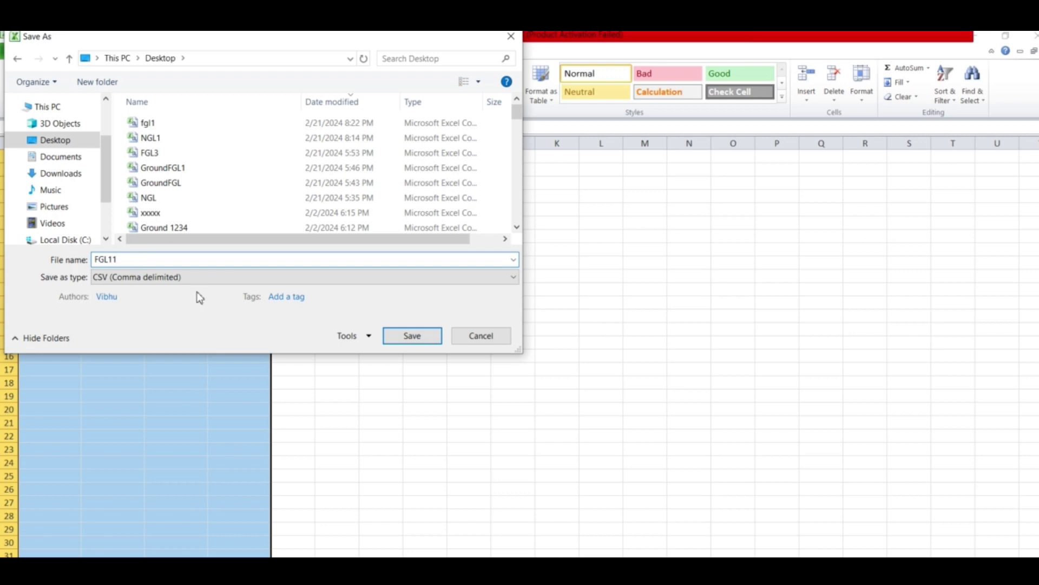
pyautogui.click(426, 339)
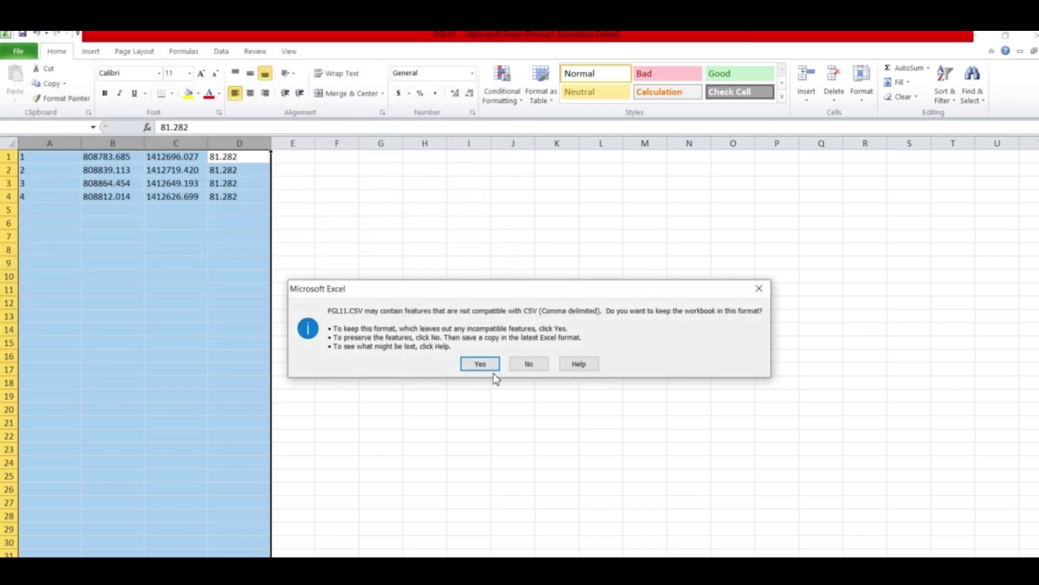
pyautogui.click(480, 361)
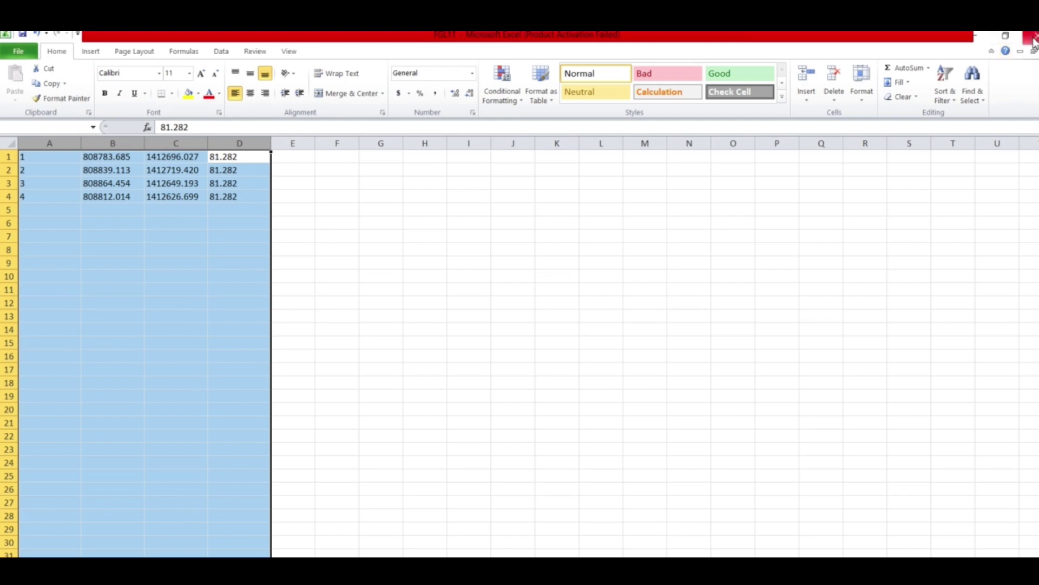
# Step: Close Excel, minimize the remaining windows and place the FGL11 file directly below NGL on the desktop
pyautogui.click(1034, 38)
pyautogui.click(511, 334)
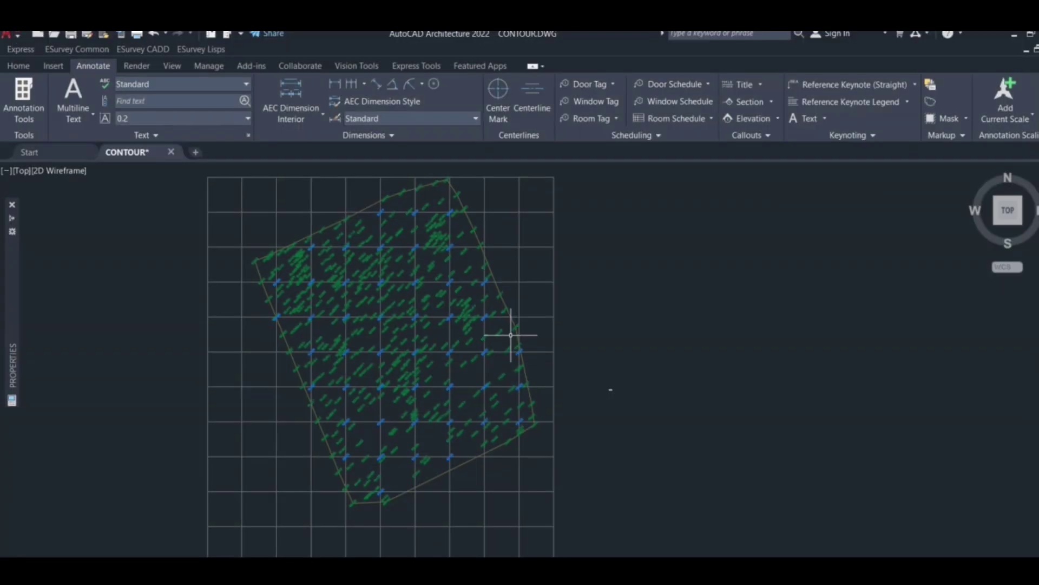
pyautogui.click(1014, 37)
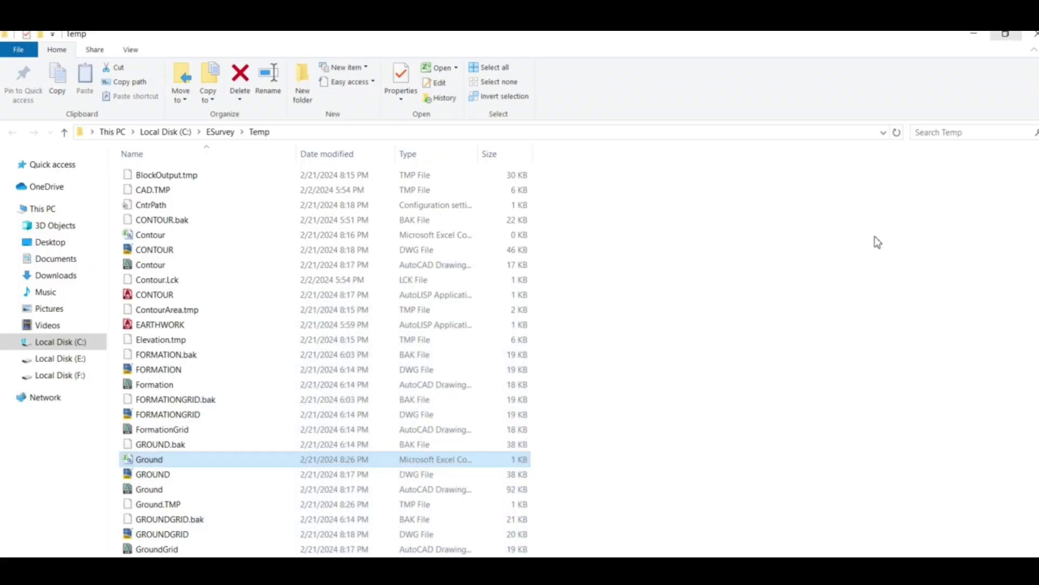
pyautogui.click(977, 36)
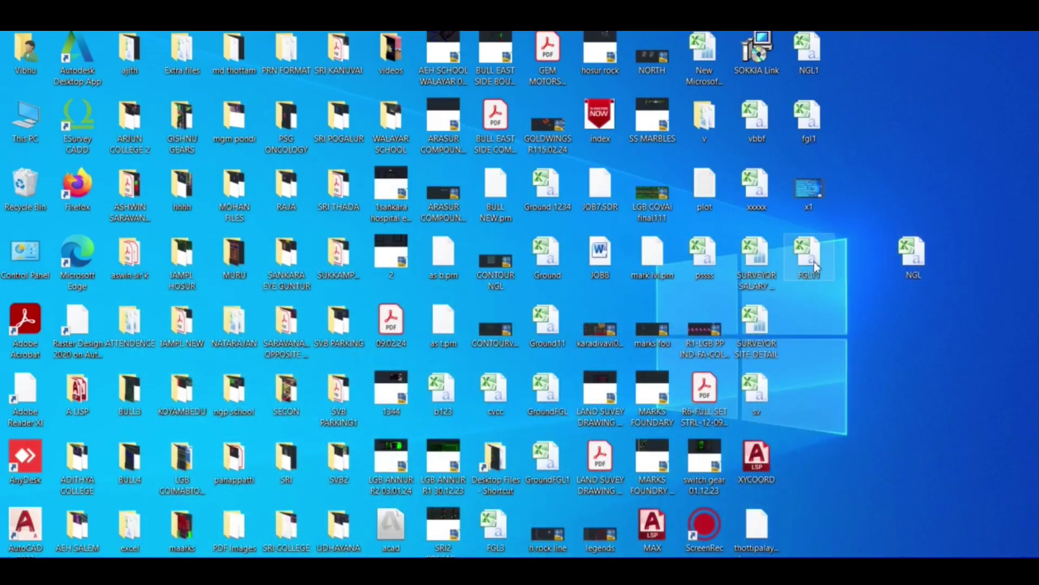
pyautogui.moveTo(815, 264); pyautogui.dragTo(920, 324)
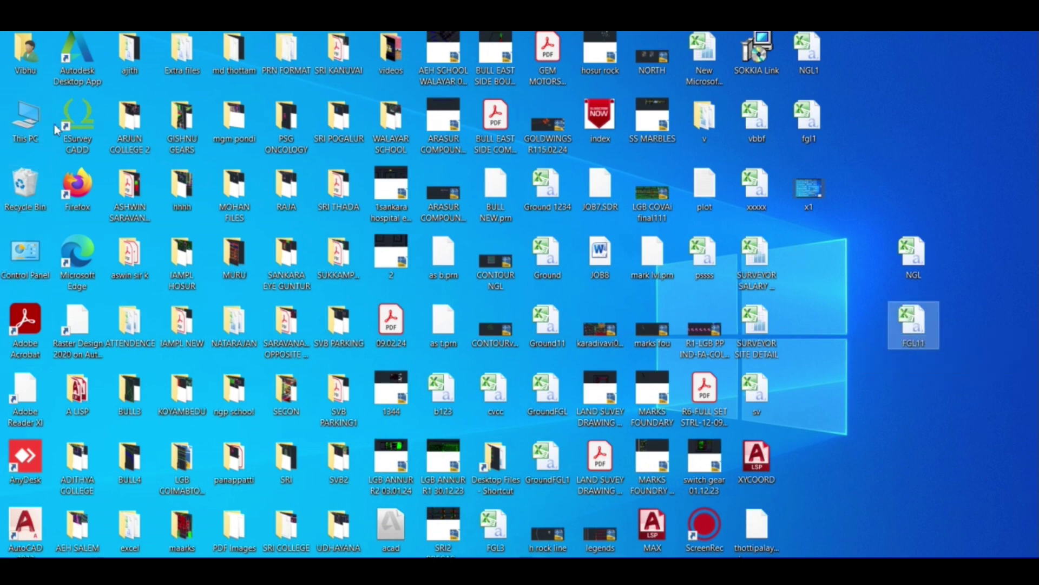
# Step: Switch to ESurvey CADD and create a new Topo Draw / Contours / Earthwork file named FHHJTJTRY in the default data folder
pyautogui.doubleClick(77, 120)
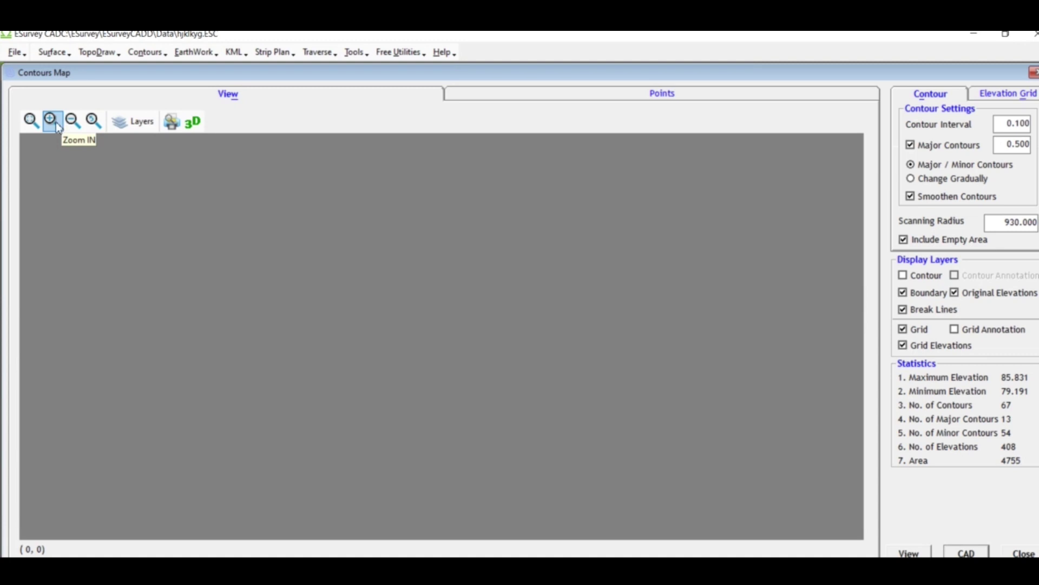
pyautogui.click(18, 57)
pyautogui.click(26, 72)
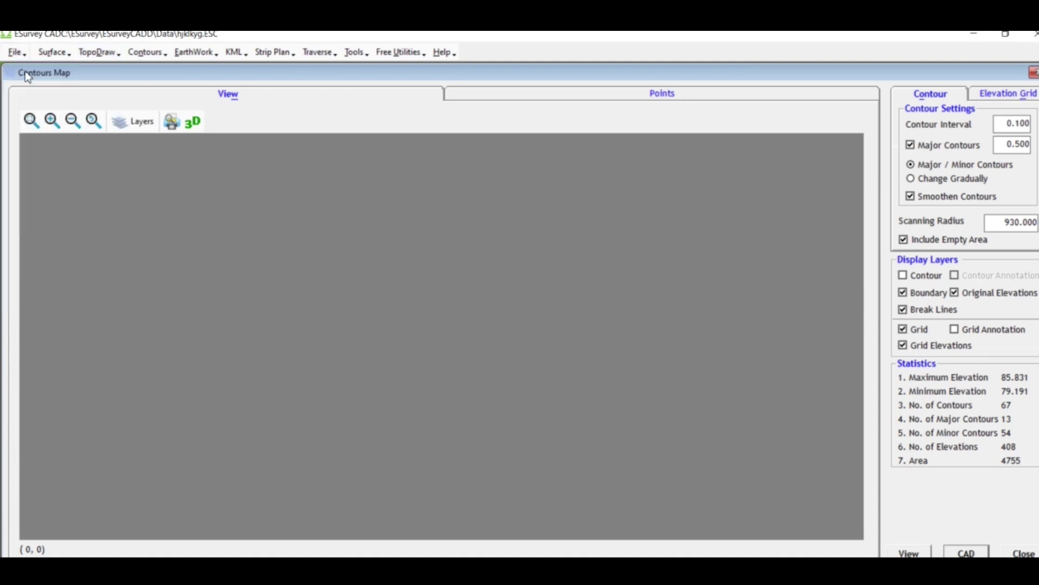
pyautogui.click(491, 282)
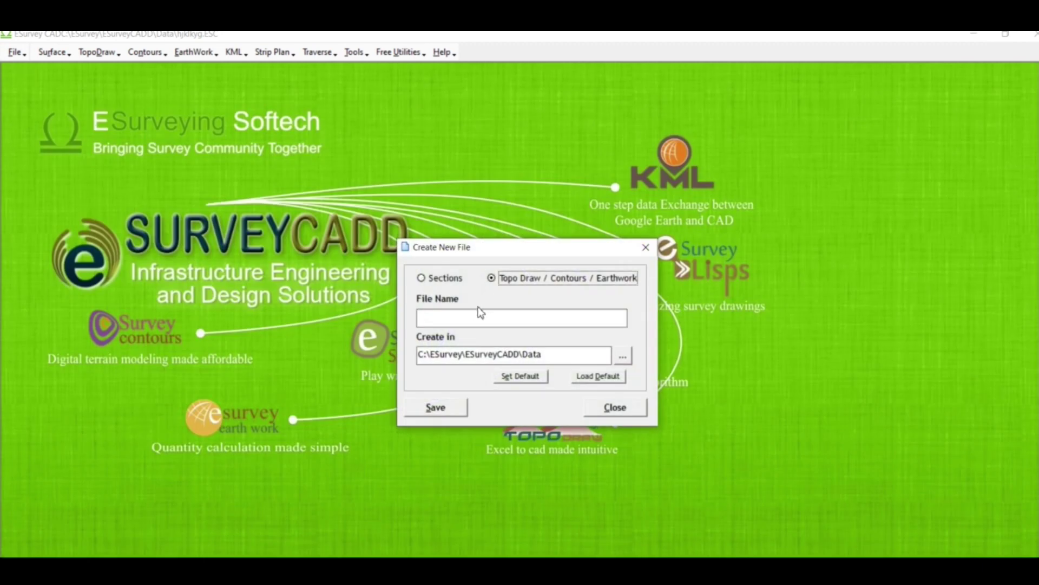
pyautogui.click(471, 318)
pyautogui.write('FHHJTJTRY')
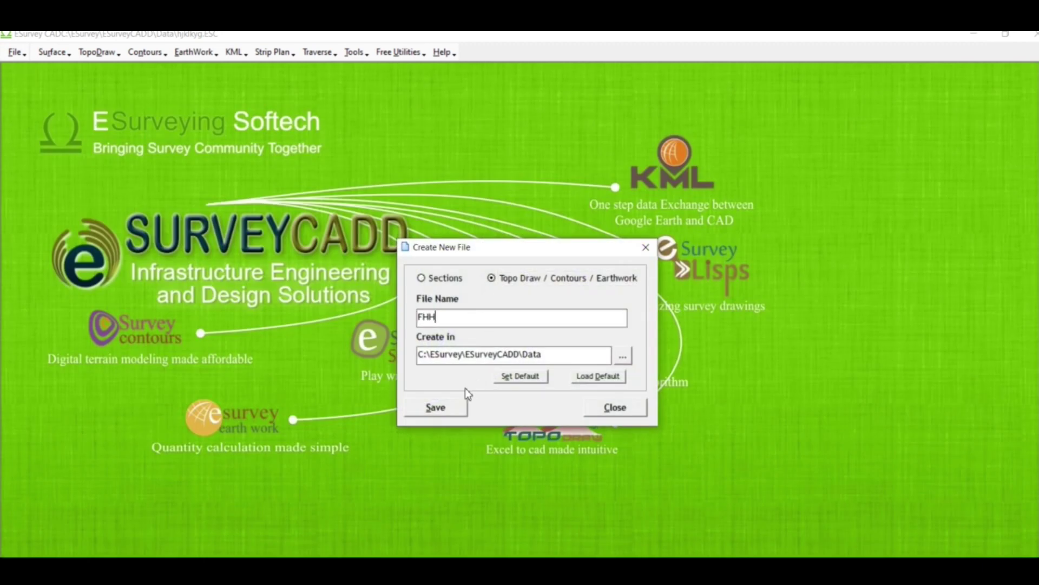
pyautogui.click(444, 414)
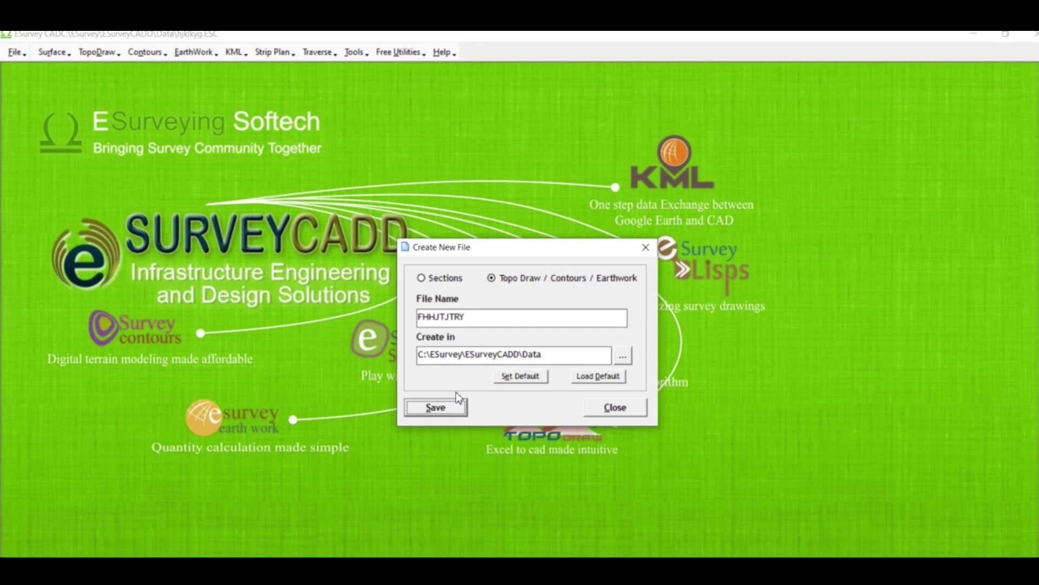
pyautogui.press('Return')
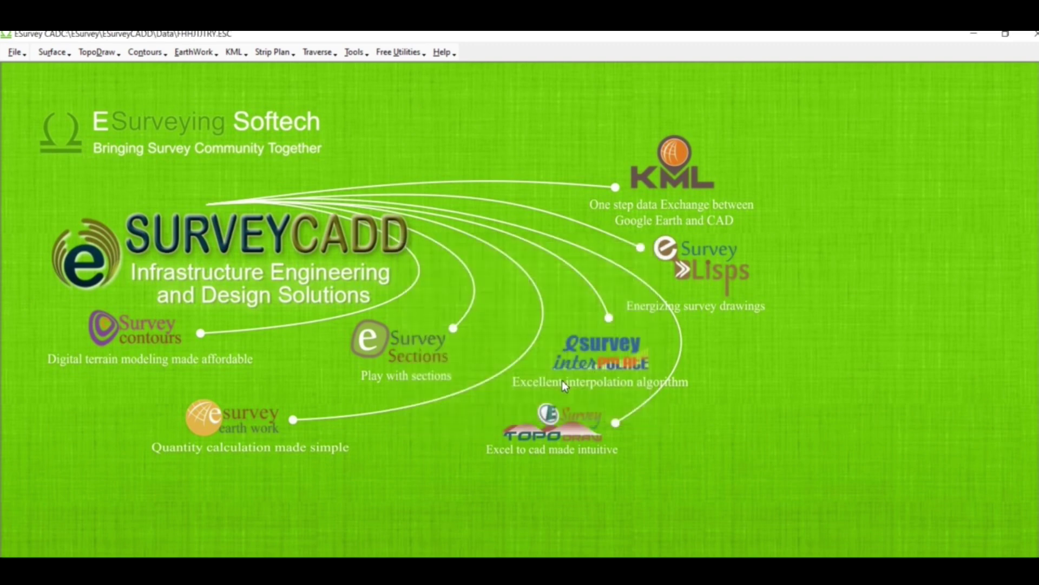
# Step: Import the surface points from FGL11.CSV on the Desktop using the default column numbers
pyautogui.click(50, 54)
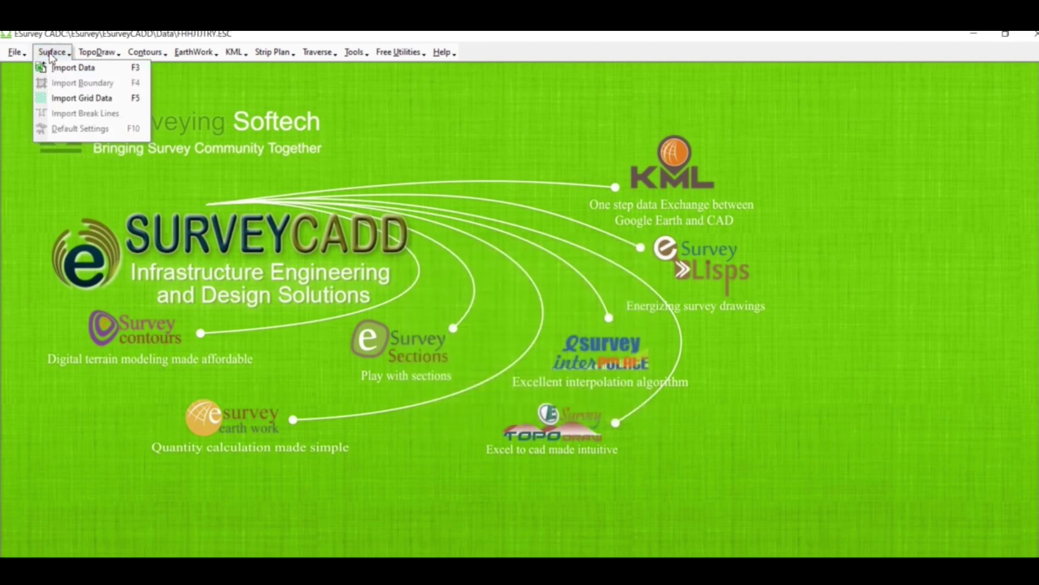
pyautogui.click(59, 67)
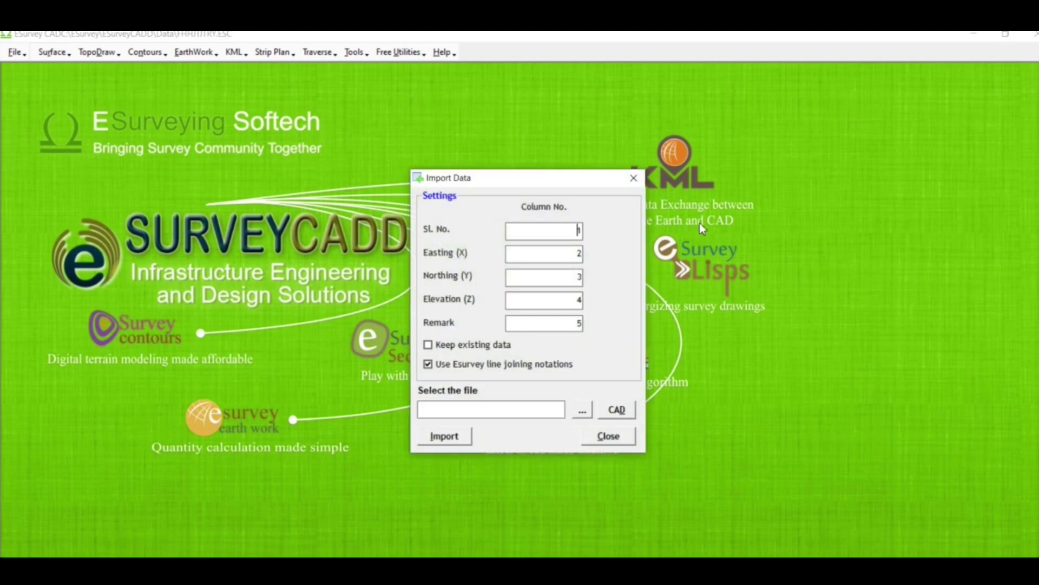
pyautogui.click(585, 413)
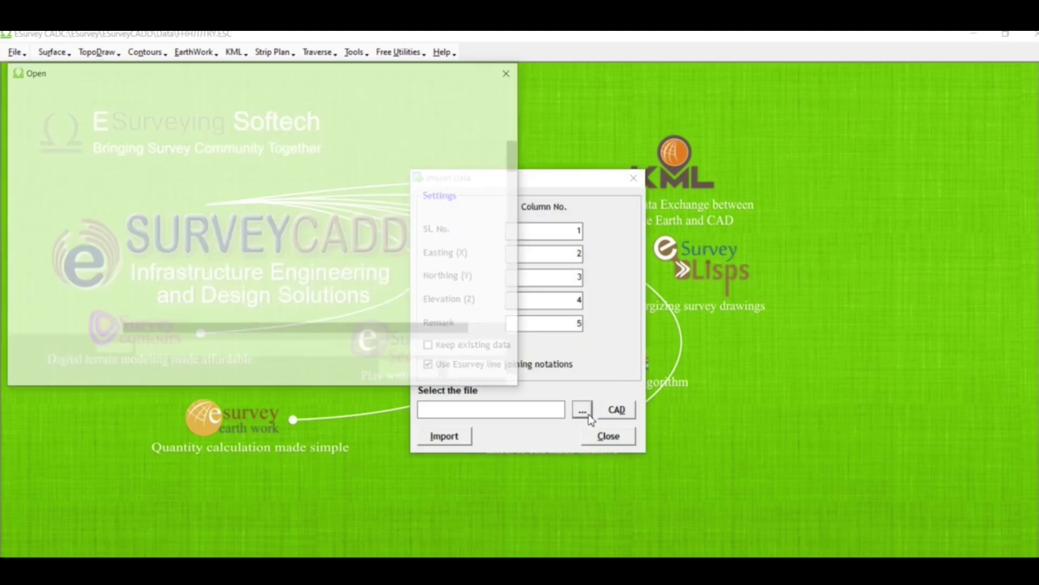
pyautogui.click(160, 162)
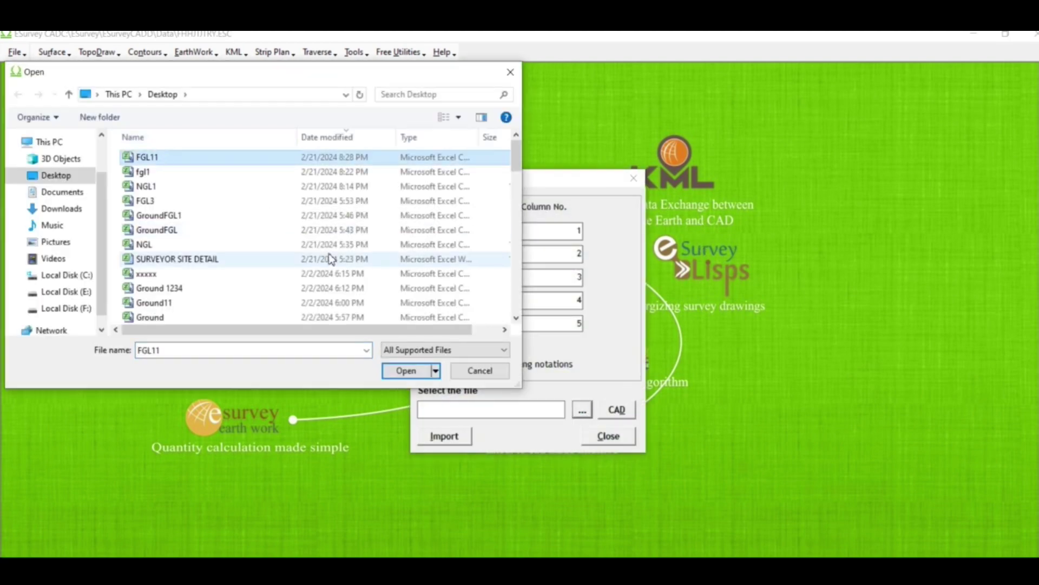
pyautogui.click(410, 372)
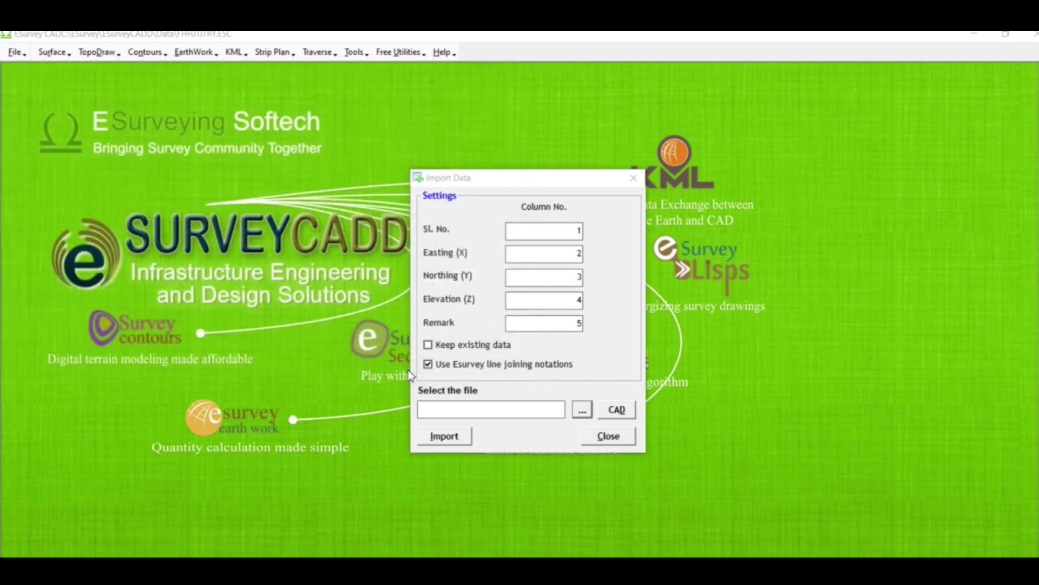
pyautogui.click(433, 439)
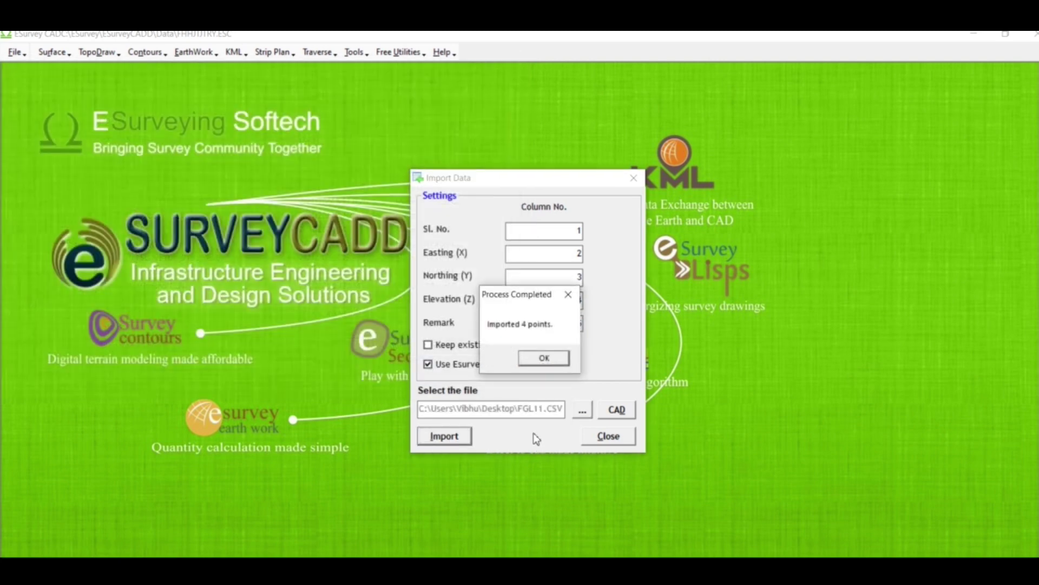
pyautogui.click(542, 358)
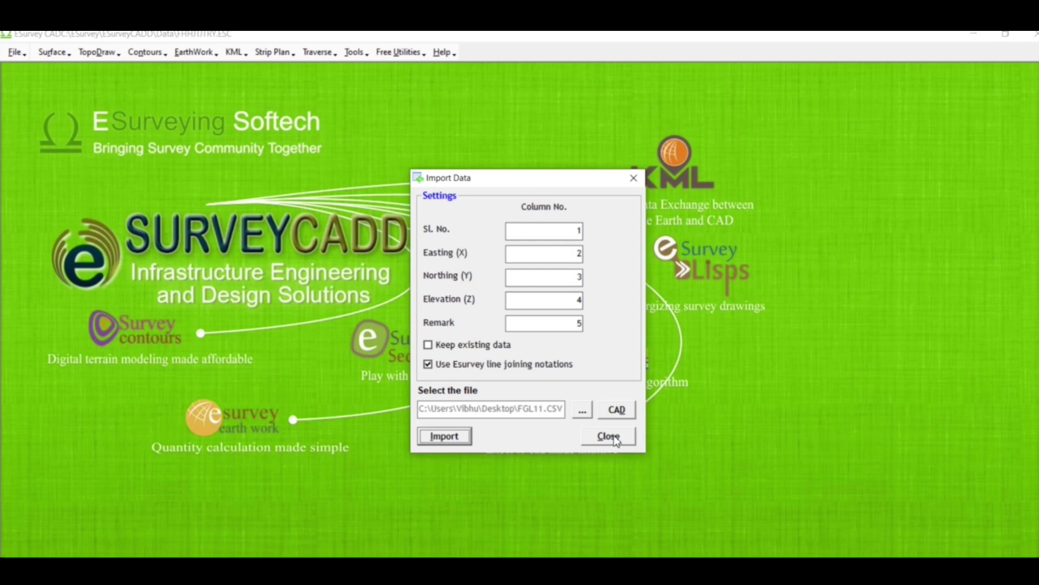
pyautogui.click(615, 440)
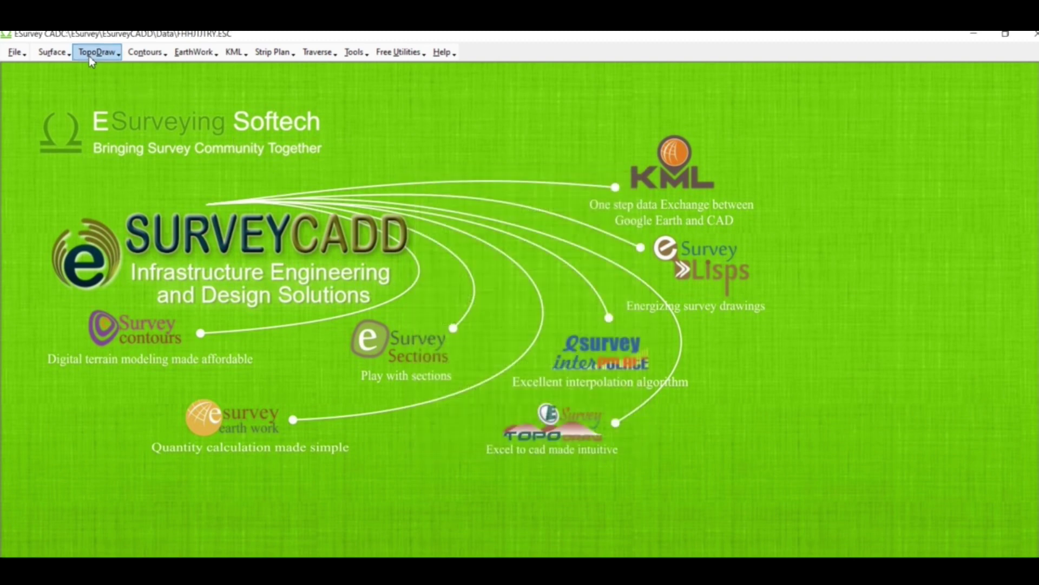
# Step: Open the contours map settings and set the contour interval to 0.100, major contours to 0.500 and scanning radius to 930
pyautogui.click(142, 52)
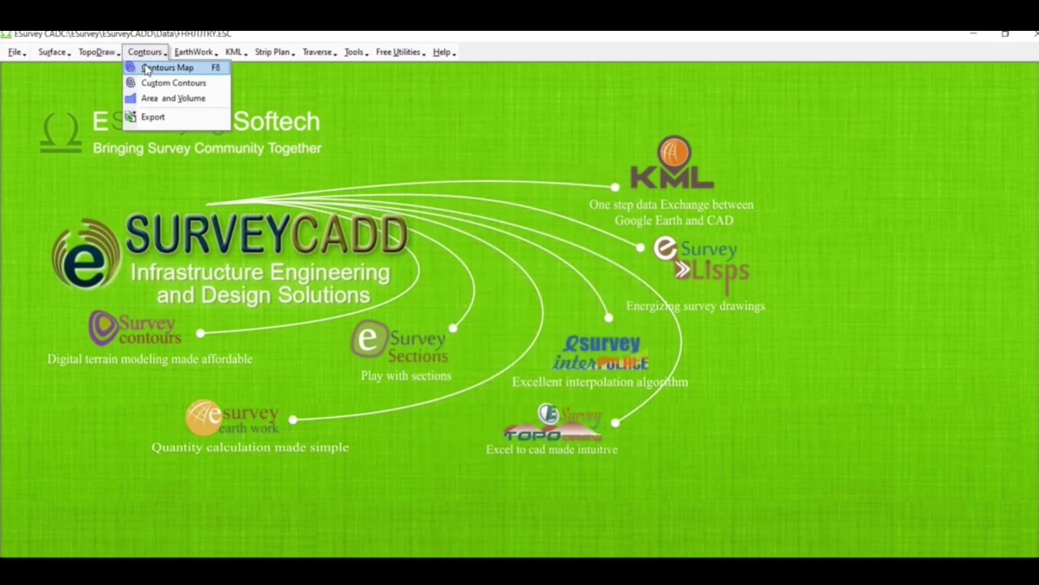
pyautogui.click(147, 67)
pyautogui.click(1013, 123)
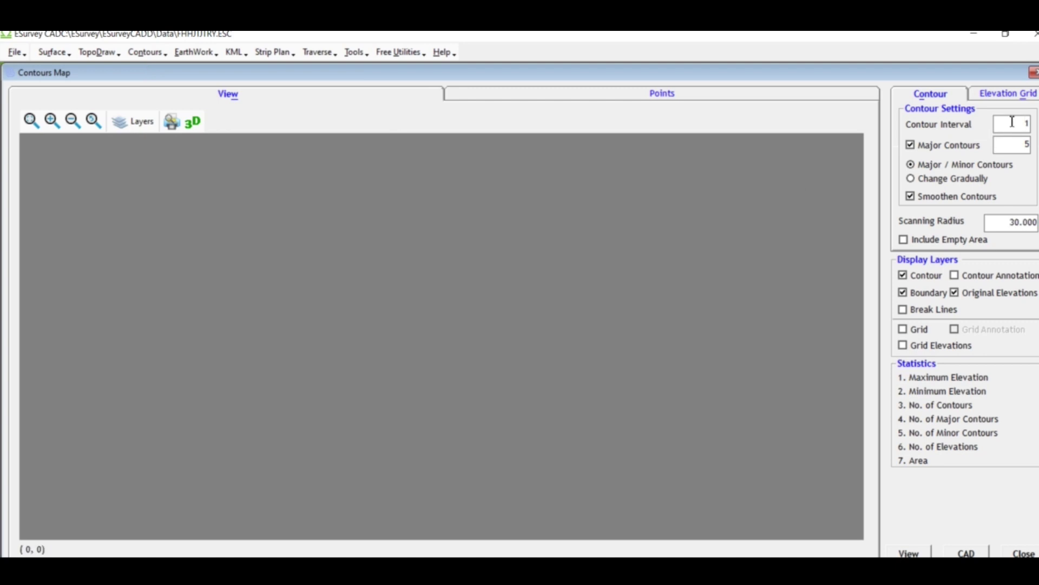
pyautogui.write('.')
pyautogui.press('Tab')
pyautogui.write('.5')
pyautogui.press('Tab')
pyautogui.click(1007, 220)
pyautogui.write('9')
# Step: Enable the contour annotation, break lines, grid, grid elevations and grid annotation display layers
pyautogui.click(955, 276)
pyautogui.click(902, 310)
pyautogui.click(903, 329)
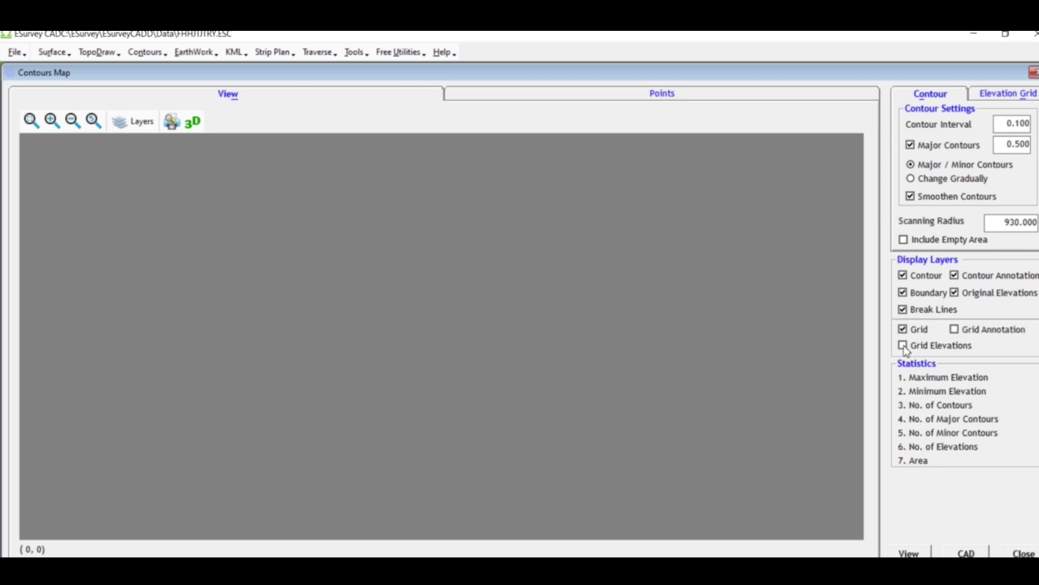
pyautogui.click(903, 345)
pyautogui.click(963, 331)
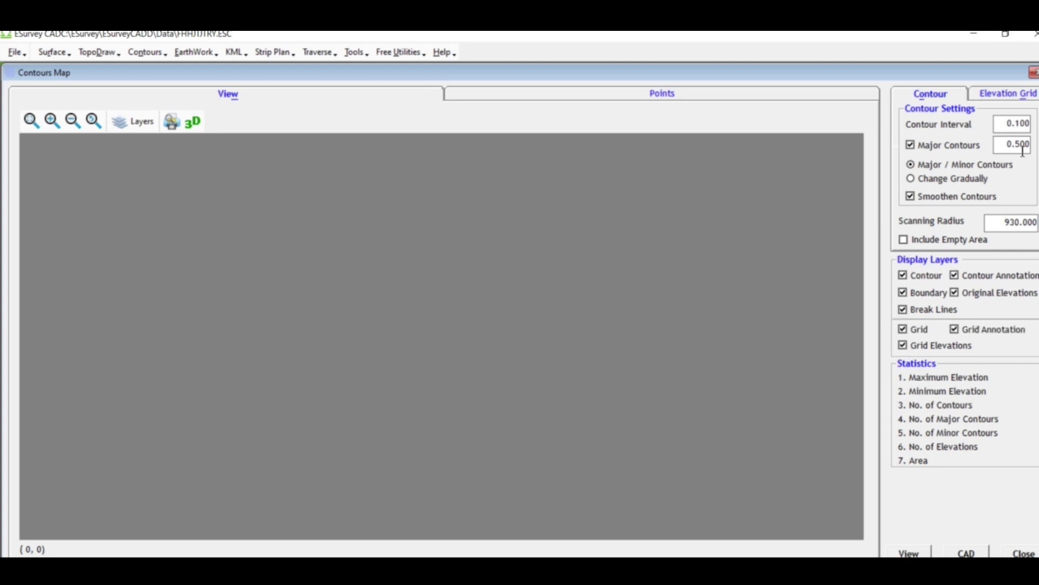
# Step: Generate the map view with the 10 by 10 elevation grid and inspect the grid elevations up close
pyautogui.click(1020, 97)
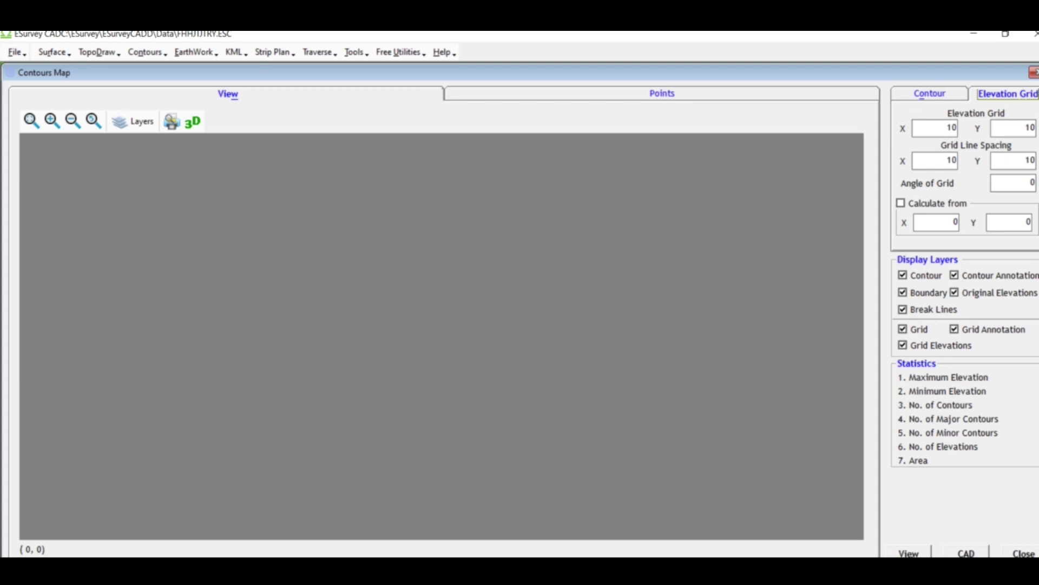
pyautogui.click(909, 552)
pyautogui.press('Return')
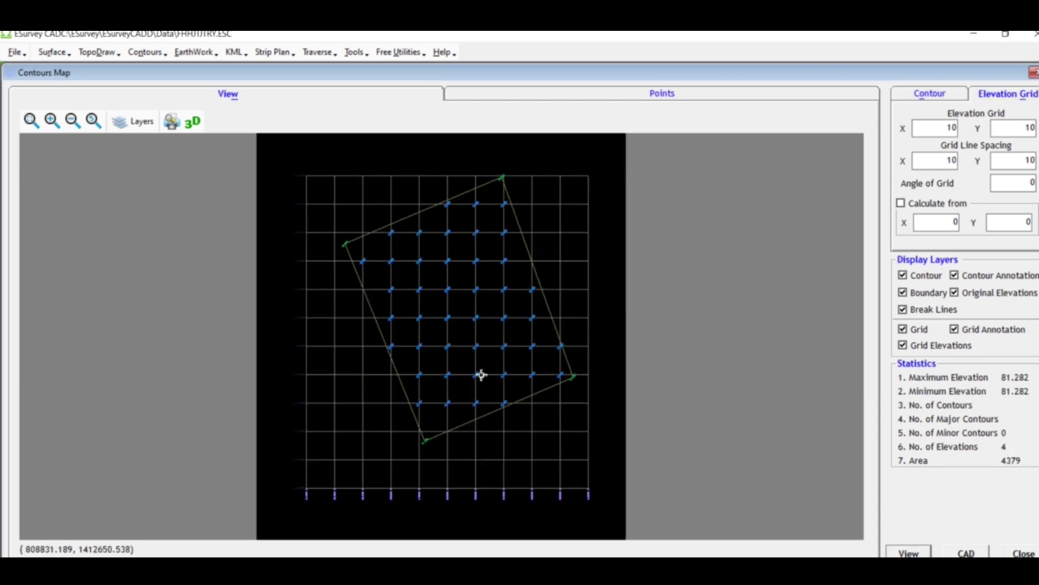
pyautogui.click(919, 95)
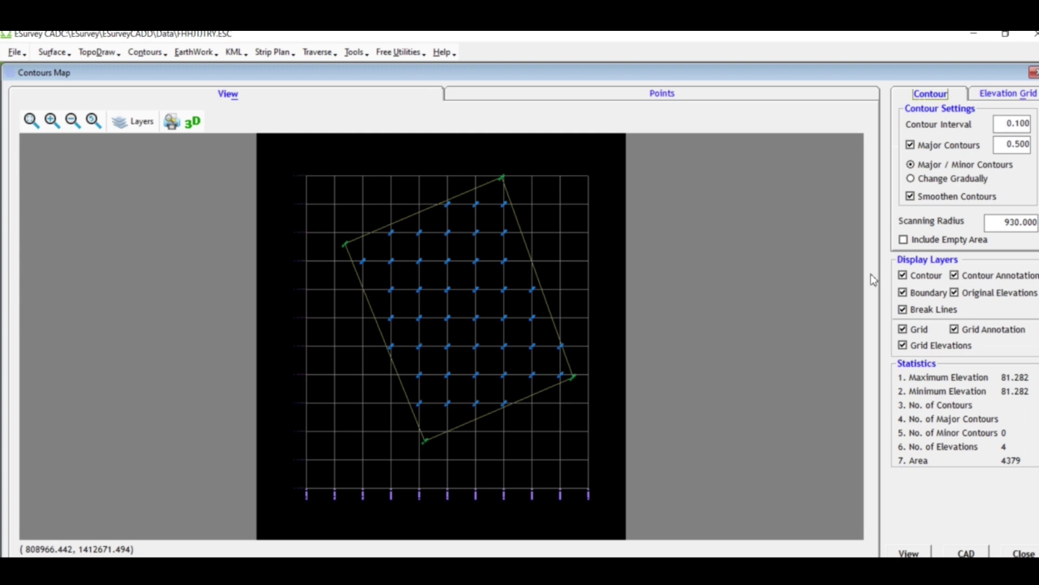
pyautogui.scroll(5, 413, 250)
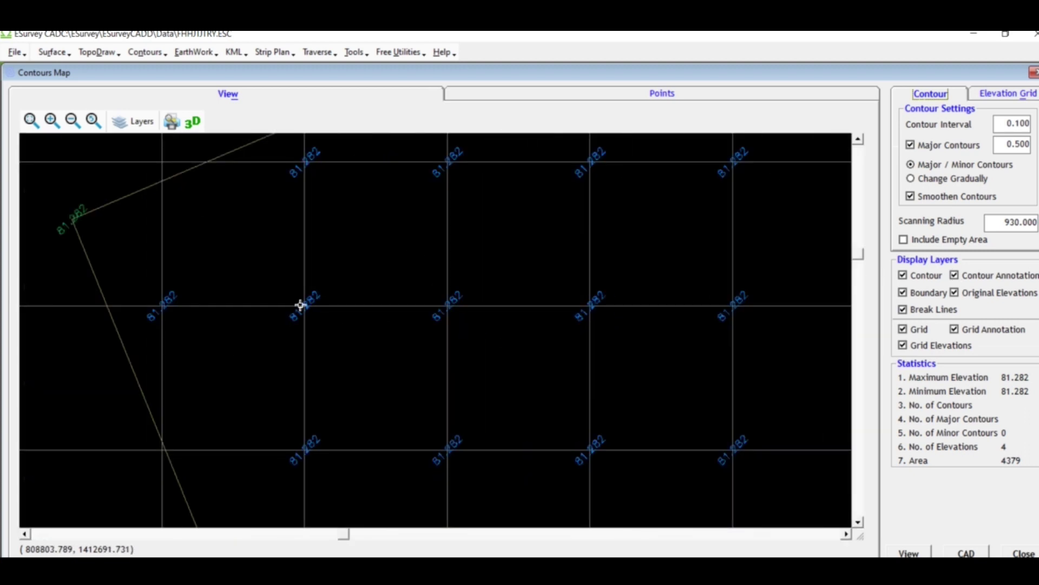
# Step: Examine the grid elevations and corner point levels across the whole boundary area of the contour map
pyautogui.scroll(2, 301, 304)
pyautogui.scroll(-4, 251, 313)
pyautogui.scroll(3, 441, 302)
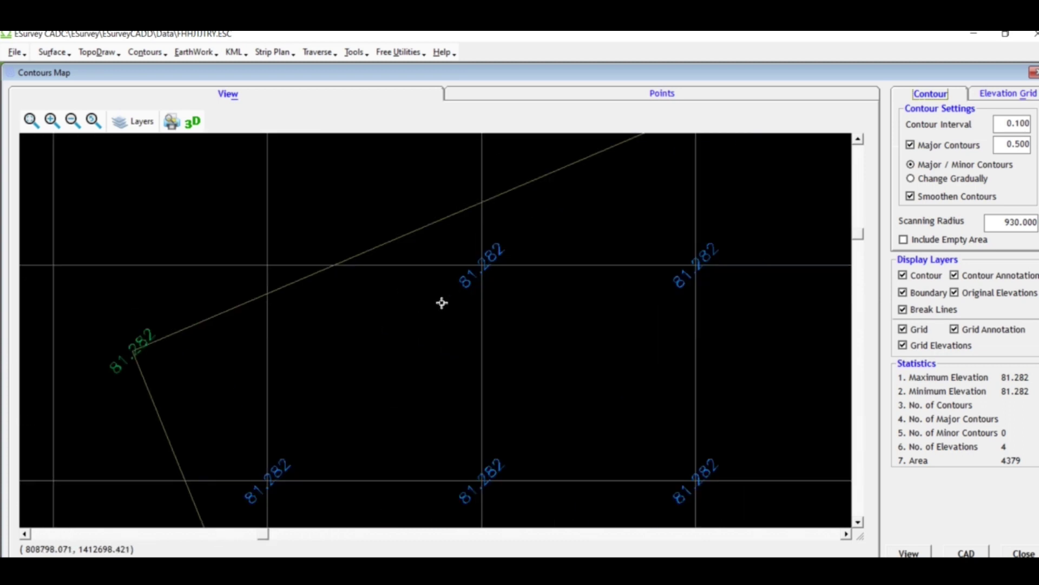
pyautogui.scroll(-5, 176, 301)
pyautogui.scroll(5, 478, 283)
pyautogui.scroll(-4, 568, 245)
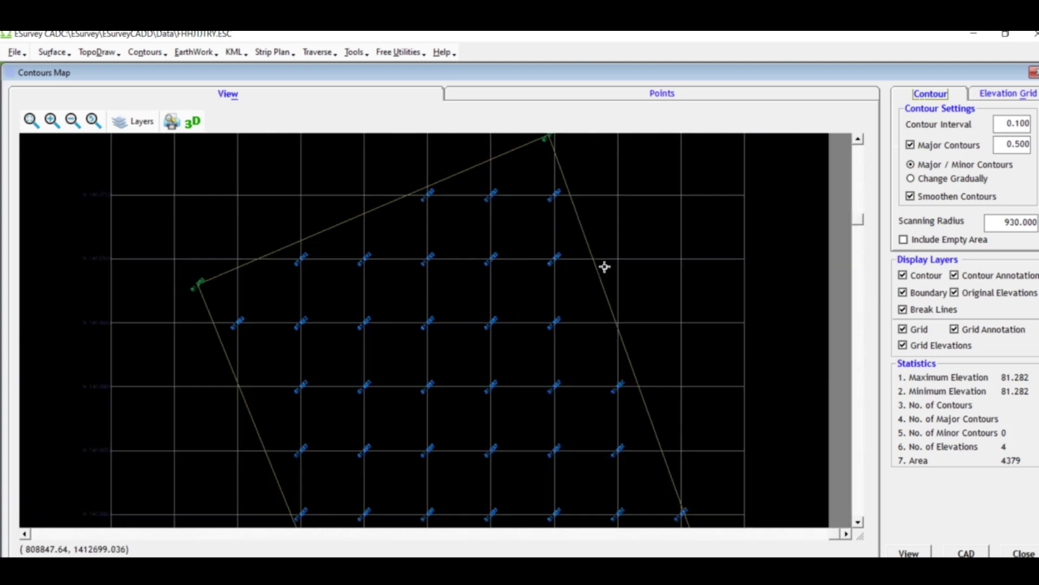
pyautogui.scroll(3, 620, 399)
pyautogui.scroll(3, 619, 399)
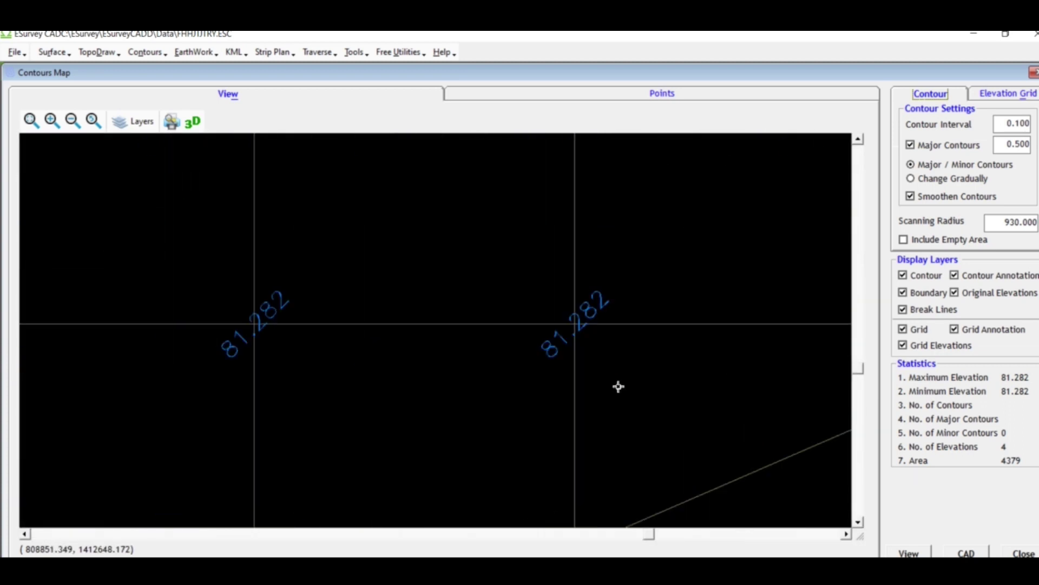
pyautogui.scroll(-5, 596, 358)
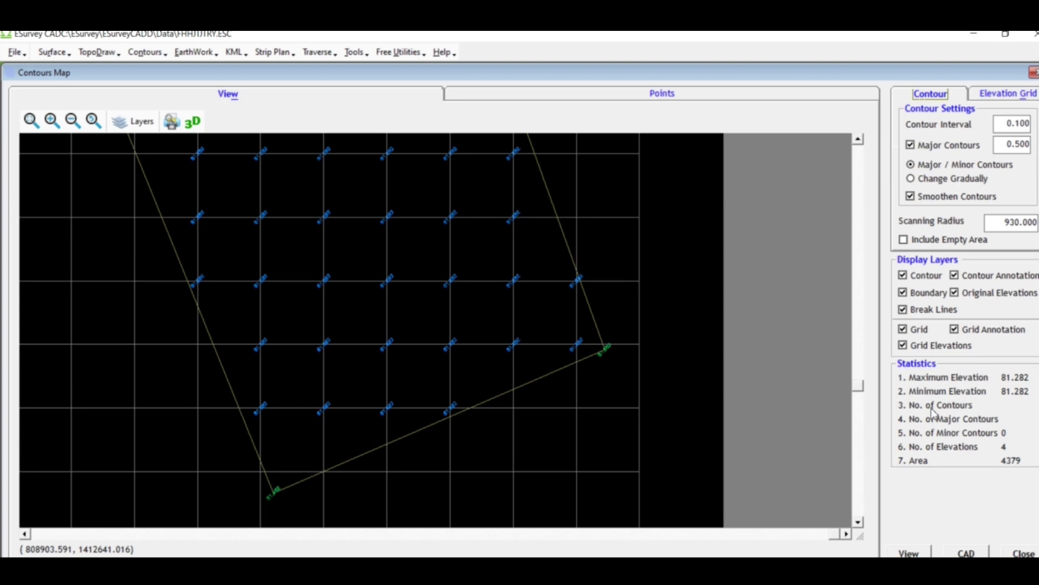
pyautogui.scroll(-4, 580, 351)
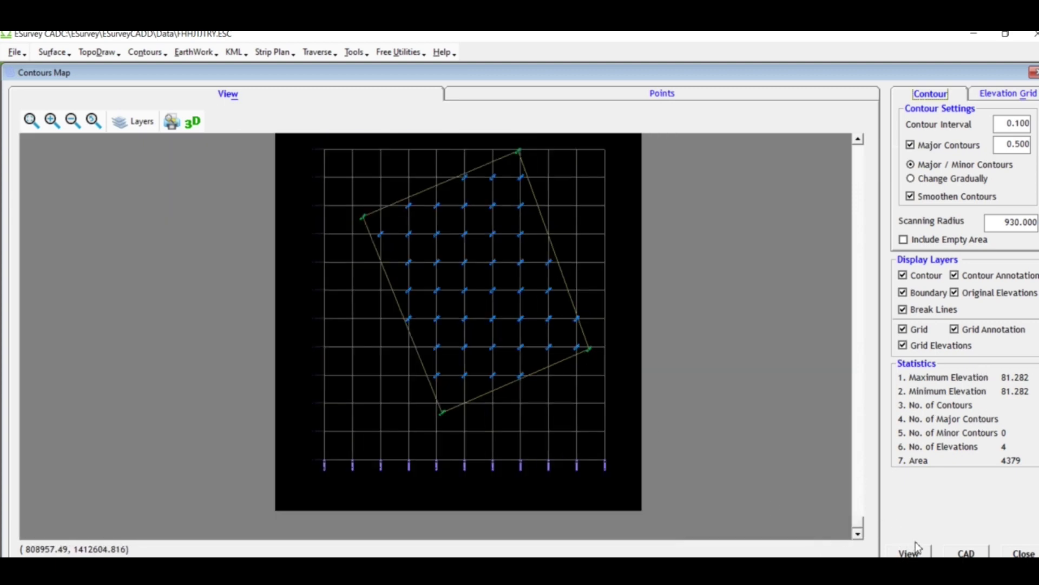
# Step: Generate the CAD output of the contour map with contours drawn in a separate layer and switch to AutoCAD
pyautogui.click(966, 553)
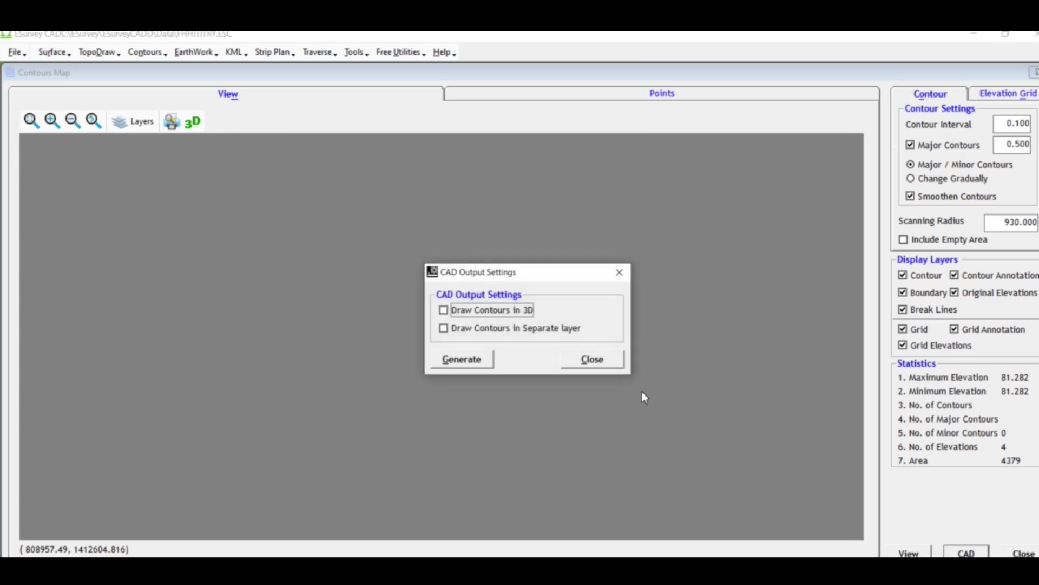
pyautogui.click(518, 328)
pyautogui.click(470, 360)
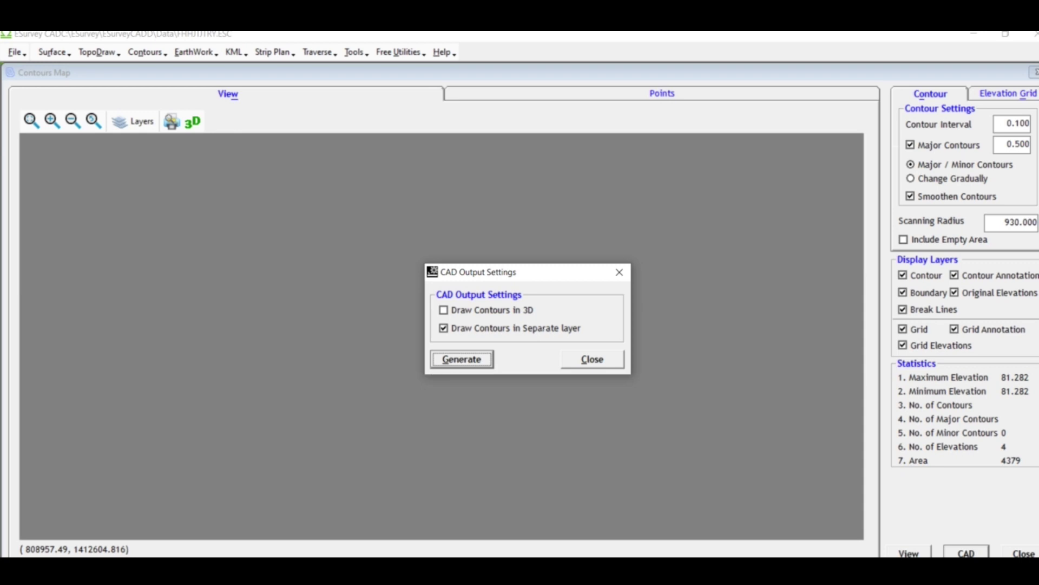
pyautogui.click(558, 525)
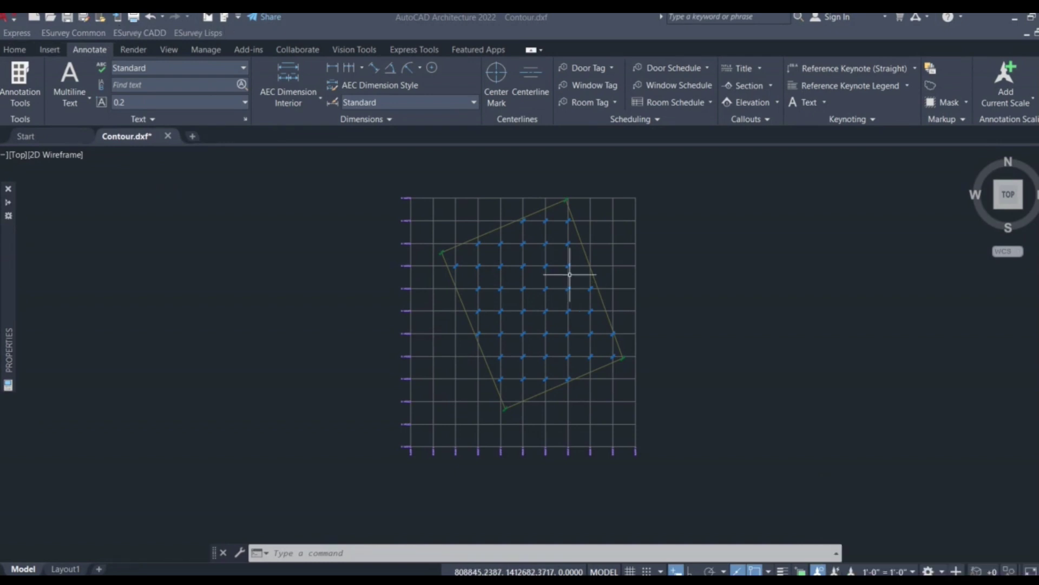
# Step: Explode the block of blue grid elevation texts in the Contour.dxf drawing
pyautogui.scroll(5, 569, 274)
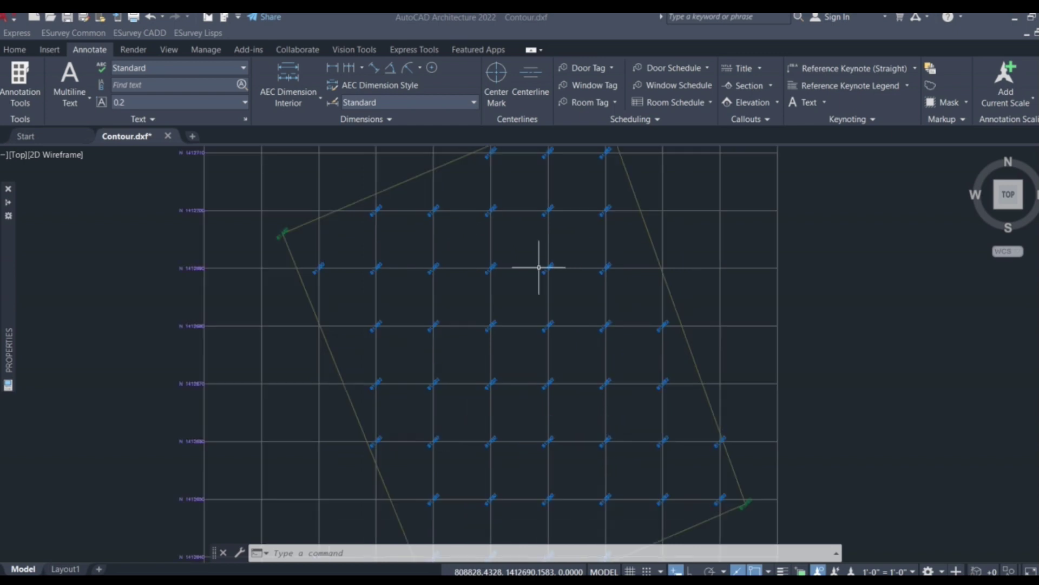
pyautogui.scroll(5, 557, 260)
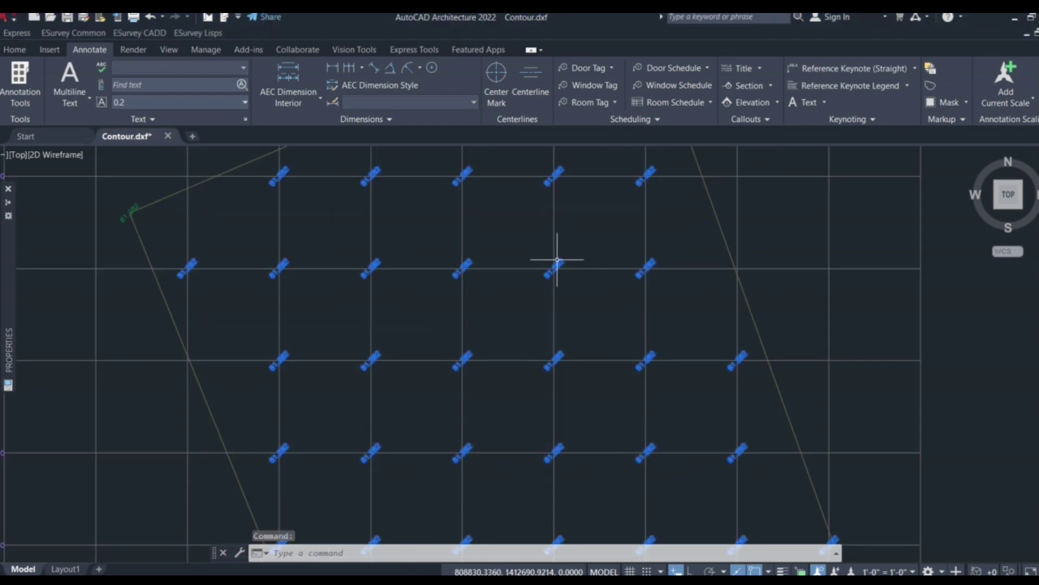
pyautogui.write('x')
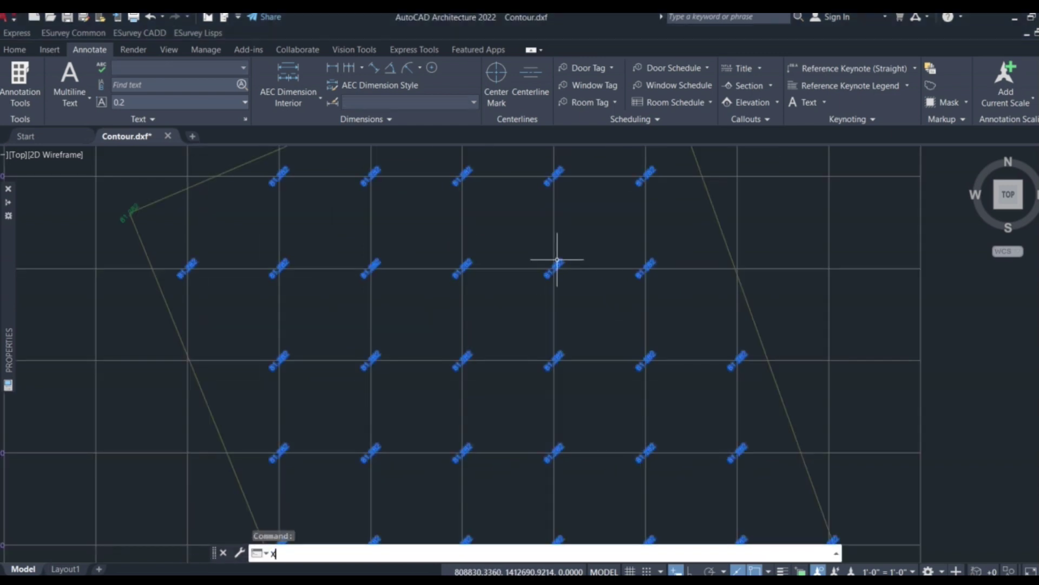
pyautogui.press('Return')
pyautogui.scroll(-8, 557, 260)
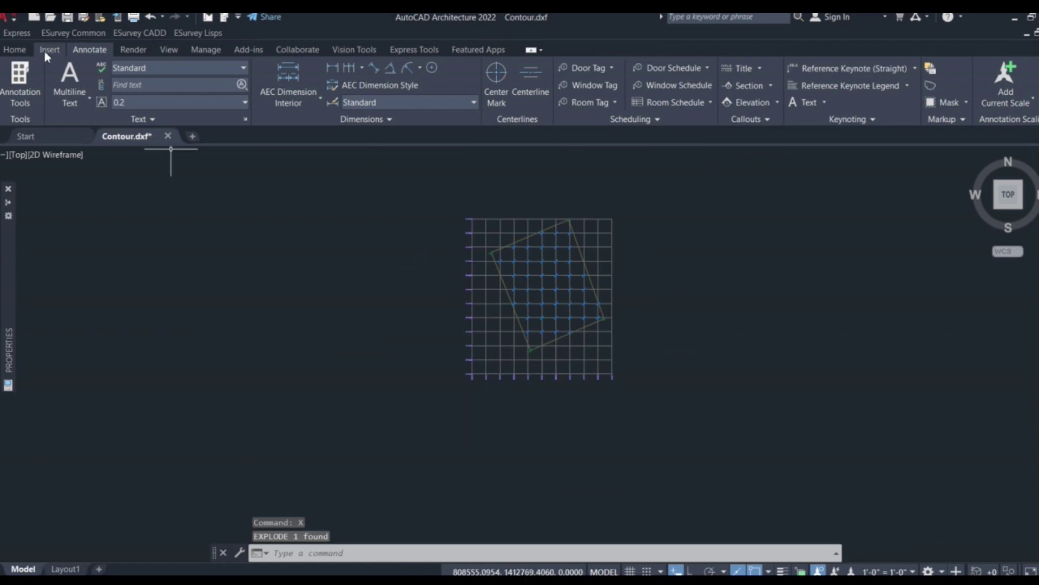
pyautogui.click(137, 33)
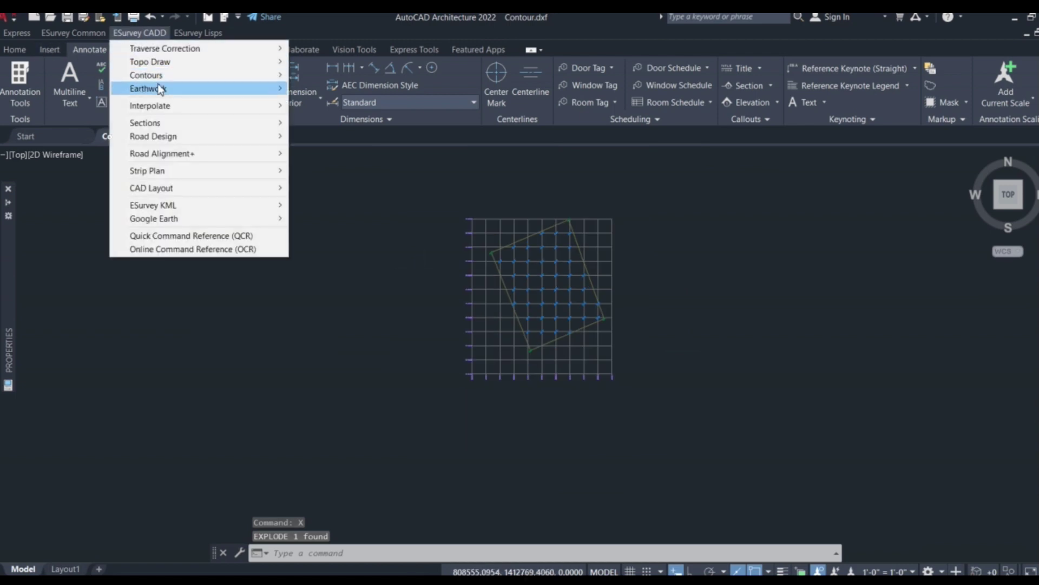
pyautogui.moveTo(161, 88)
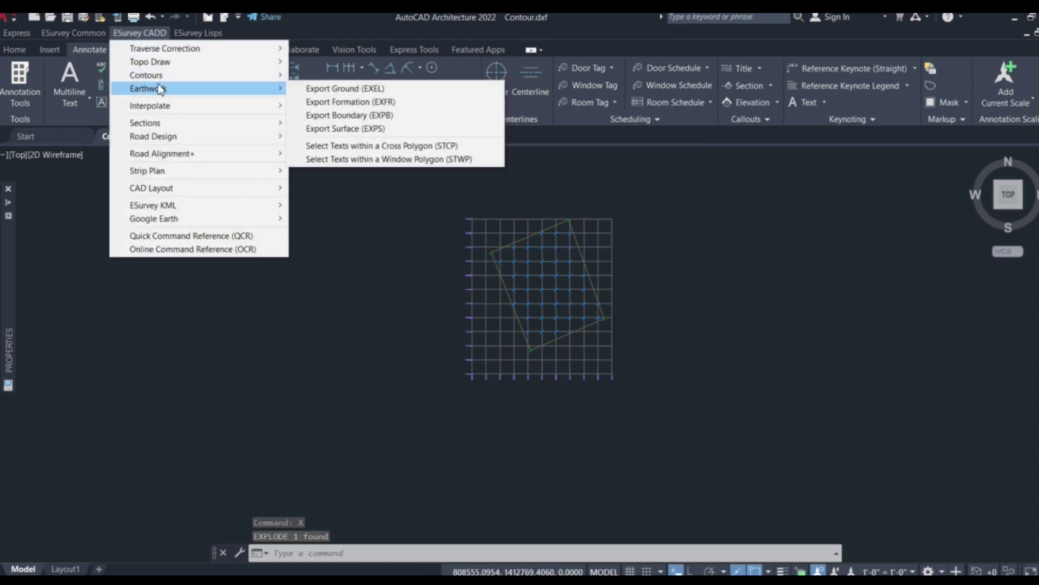
pyautogui.click(347, 91)
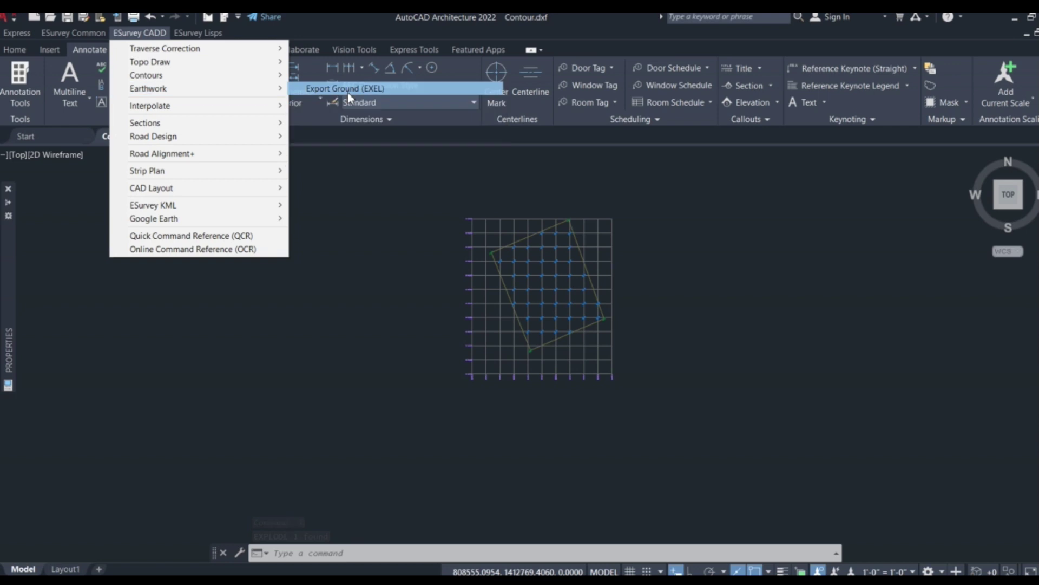
pyautogui.click(654, 352)
pyautogui.click(459, 199)
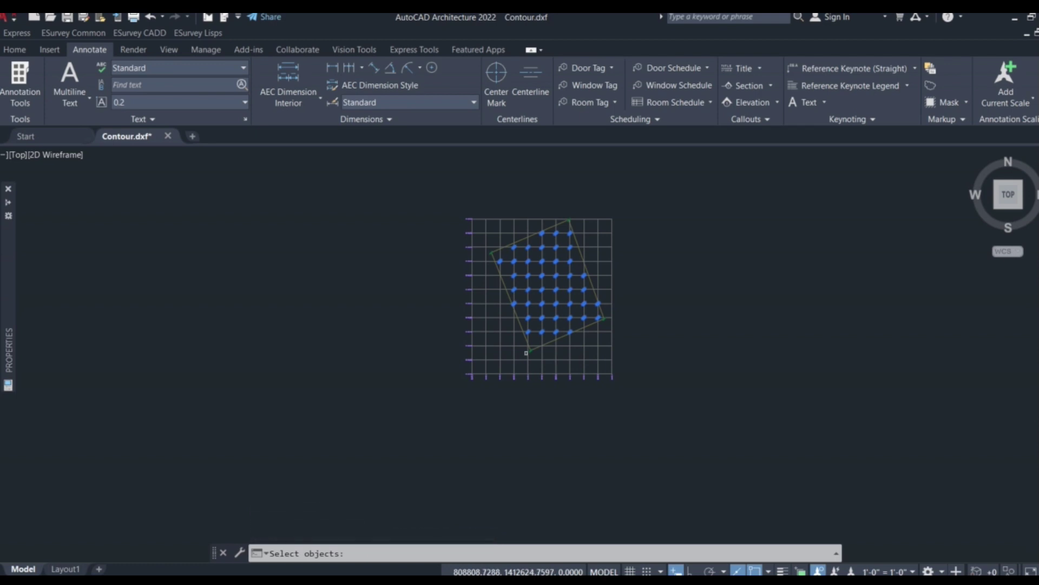
pyautogui.press('Escape')
# Step: Explode the block of green elevation texts at the boundary corners
pyautogui.scroll(5, 539, 355)
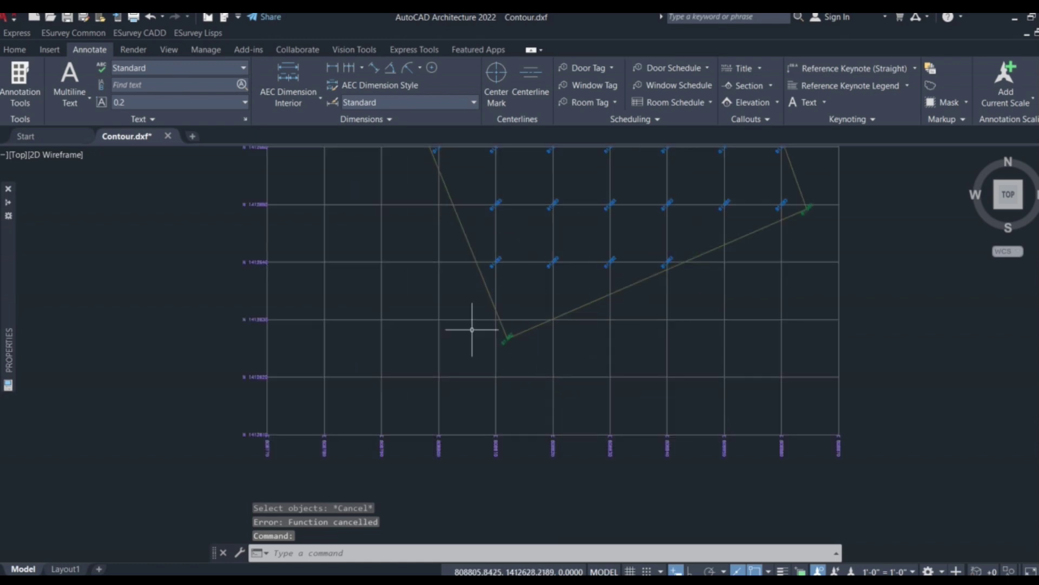
pyautogui.write('x')
pyautogui.press('Return')
pyautogui.scroll(-4, 502, 347)
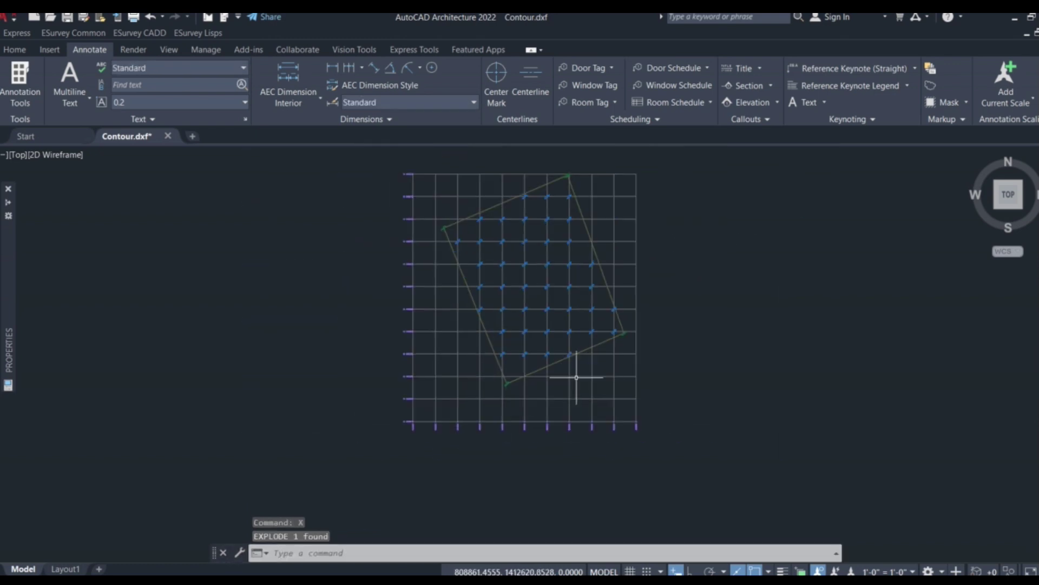
# Step: Load the MAX.LSP routine with APPLOAD and leave the drawing objects unselected
pyautogui.write('AP')
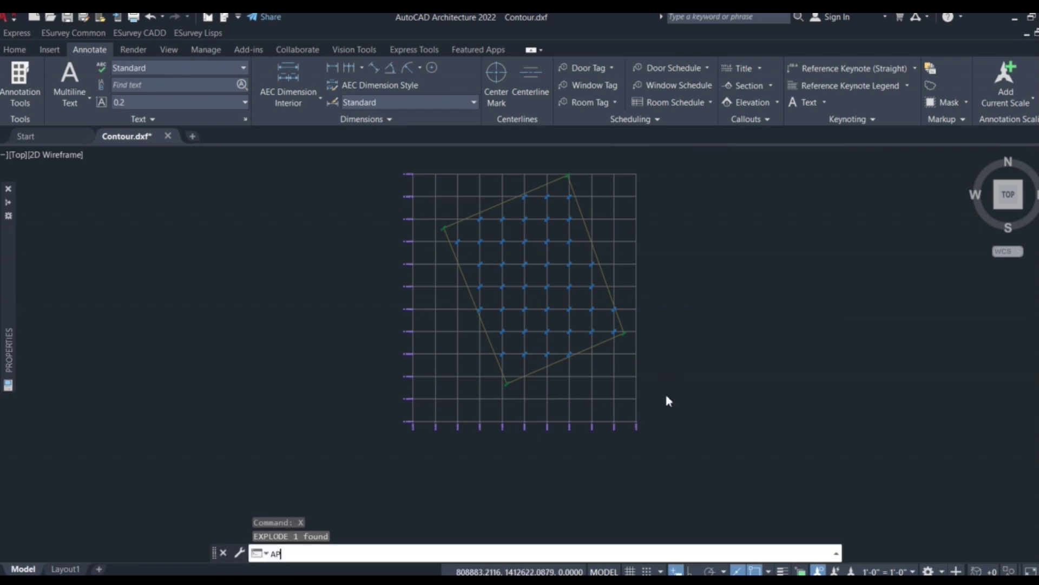
pyautogui.press('Return')
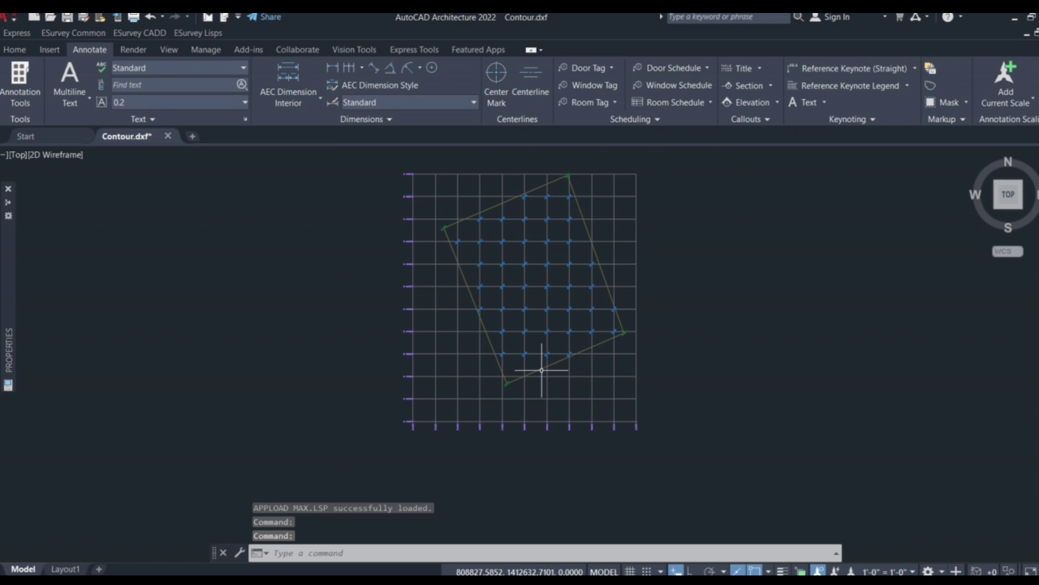
pyautogui.click(671, 403)
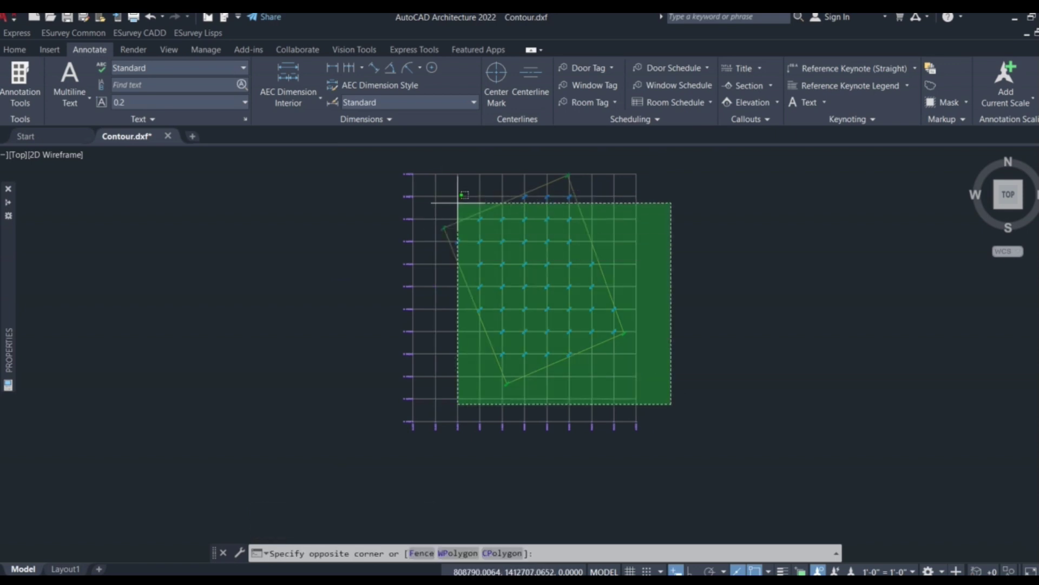
pyautogui.click(670, 301)
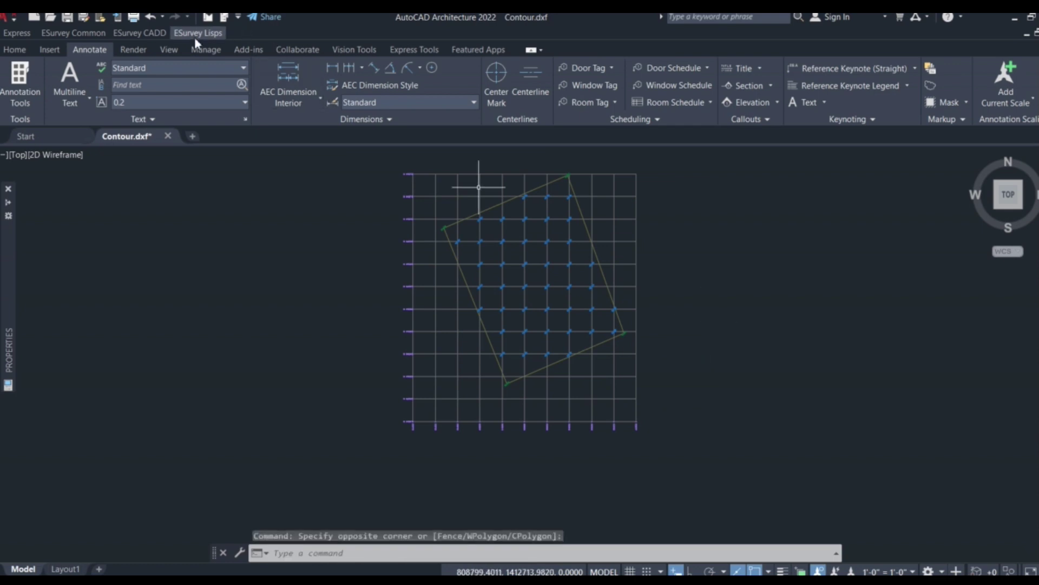
# Step: Export the ground data with the ESurvey Export Ground (EXEL) command, selecting all grid and corner elevation texts
pyautogui.click(129, 35)
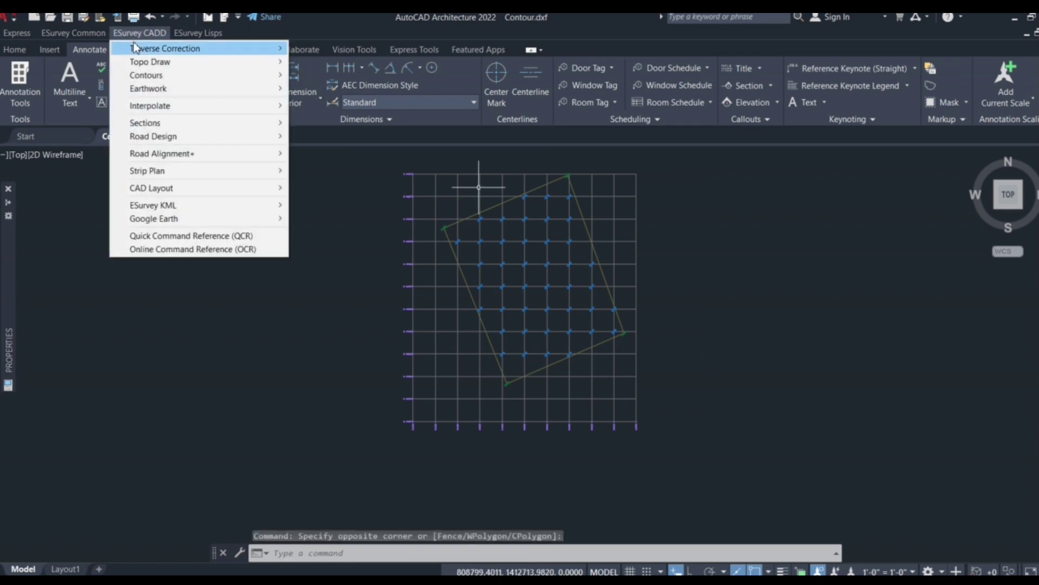
pyautogui.moveTo(147, 88)
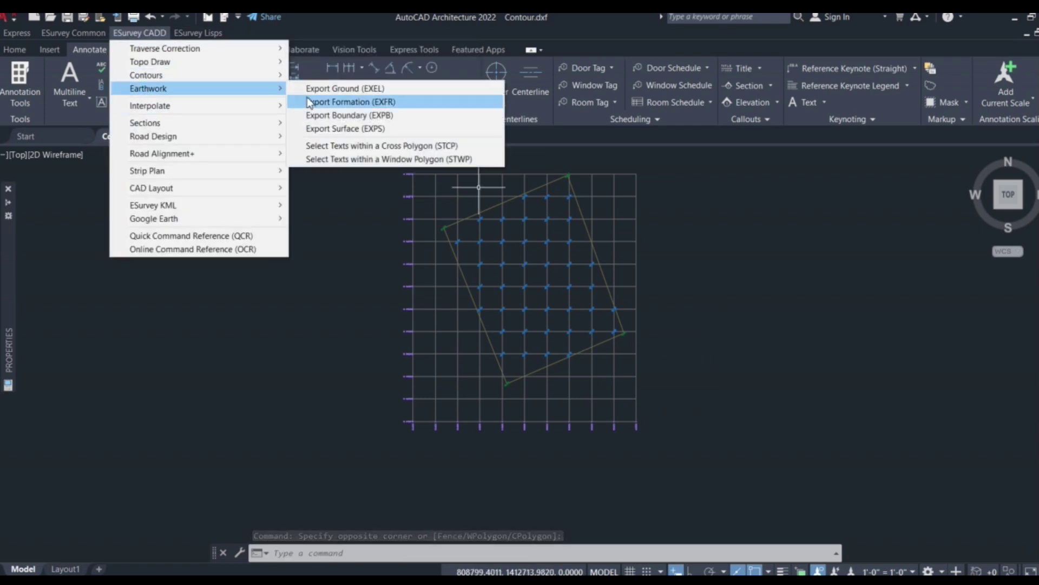
pyautogui.click(339, 91)
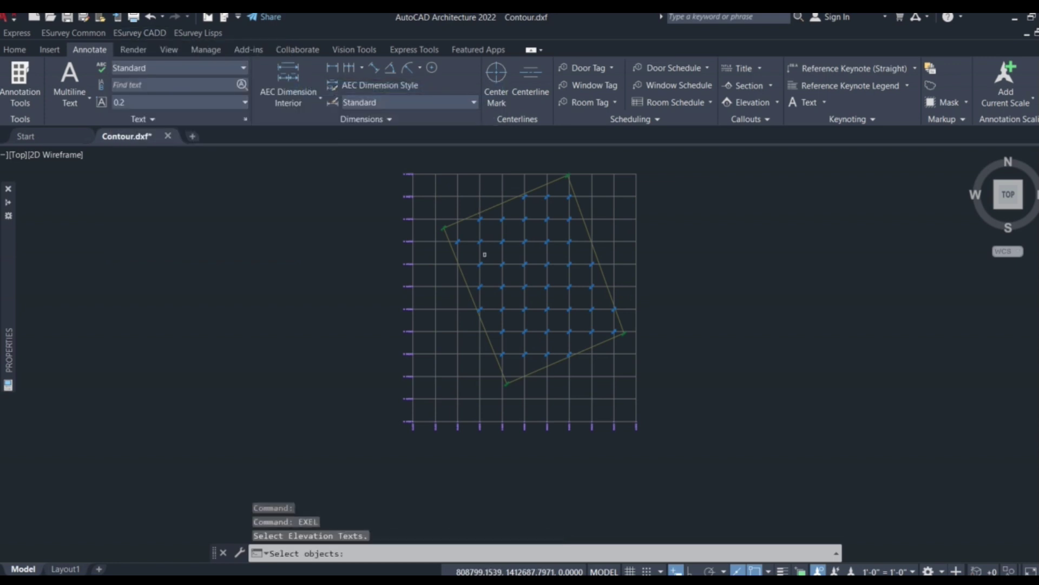
pyautogui.click(693, 413)
pyautogui.click(424, 165)
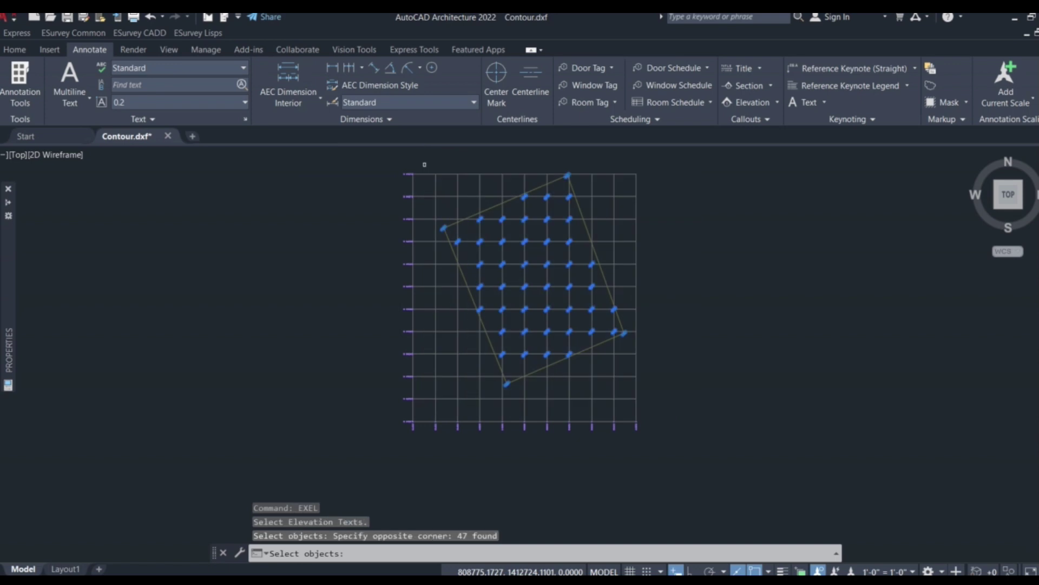
pyautogui.press('Return')
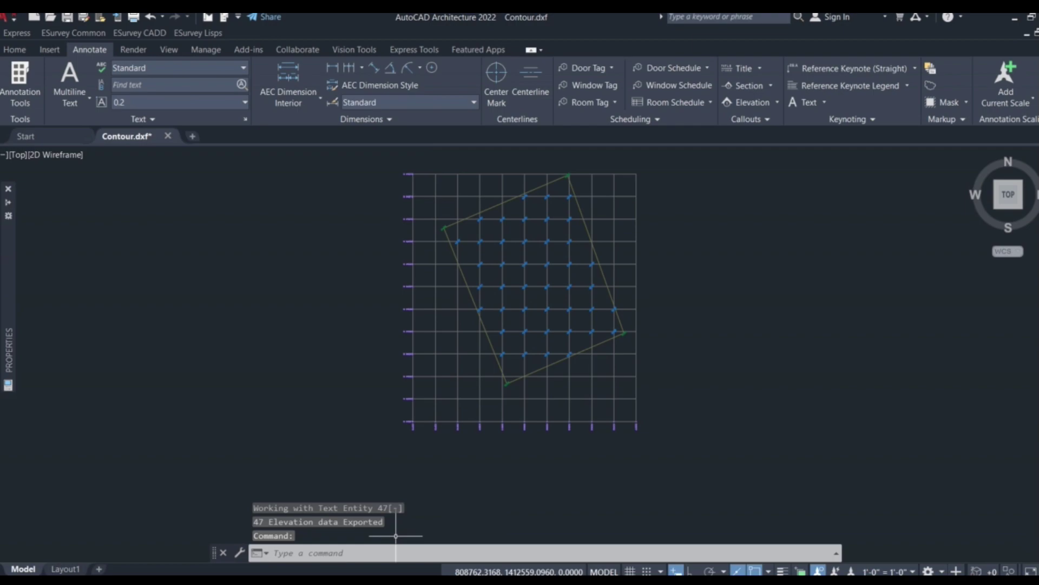
# Step: Open the exported Ground CSV file from C:\ESurvey\Temp in Excel, review its point rows, and close it and the folder
pyautogui.click(312, 556)
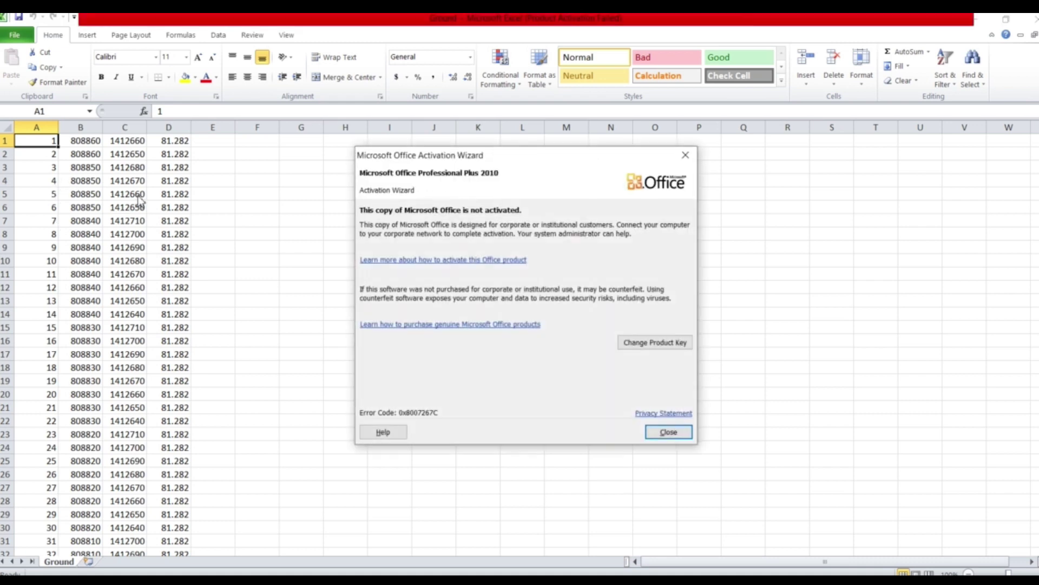
pyautogui.click(686, 155)
pyautogui.scroll(-8, 223, 243)
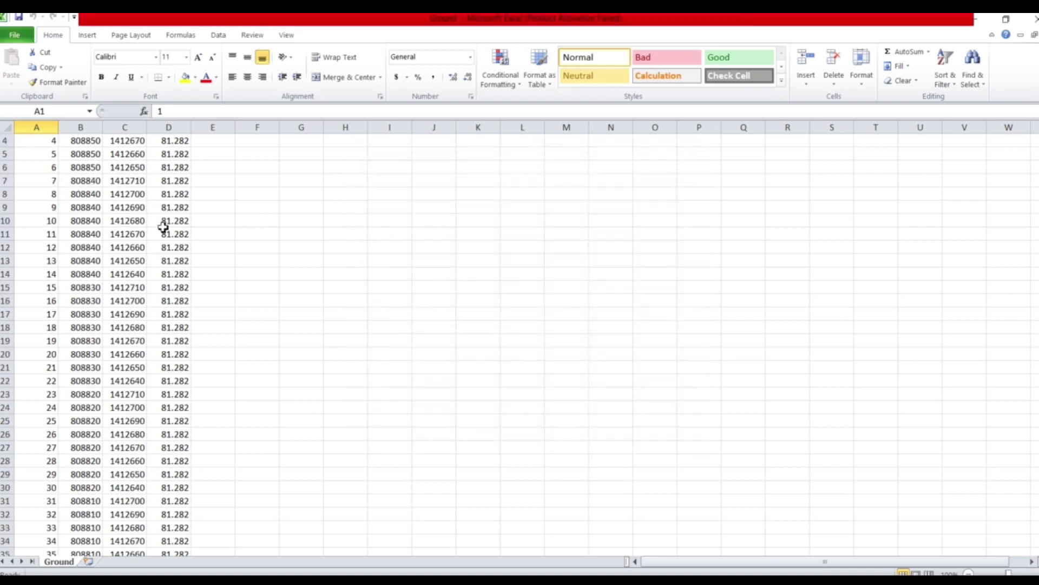
pyautogui.scroll(5, 176, 369)
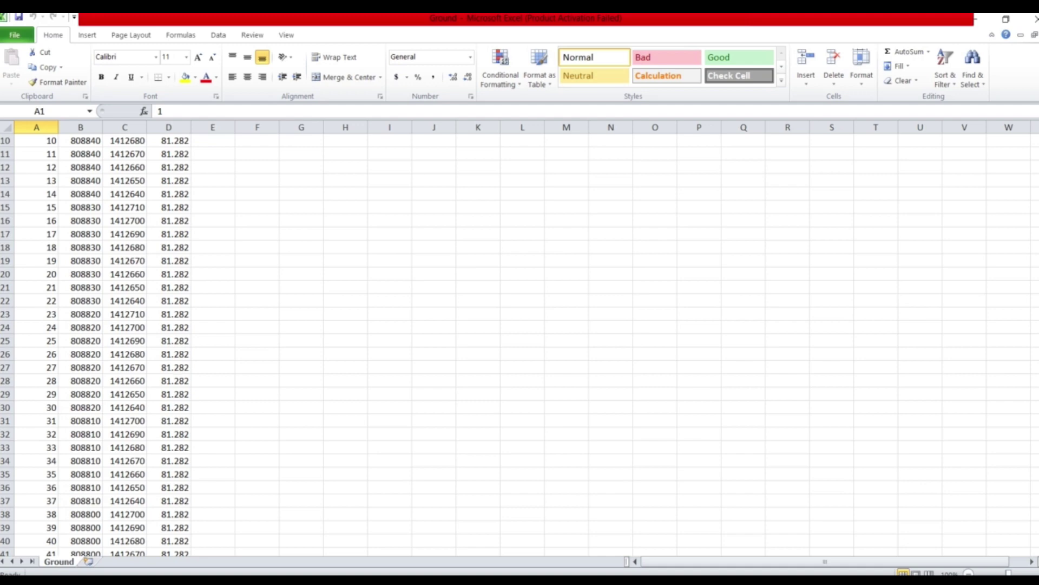
pyautogui.click(1034, 19)
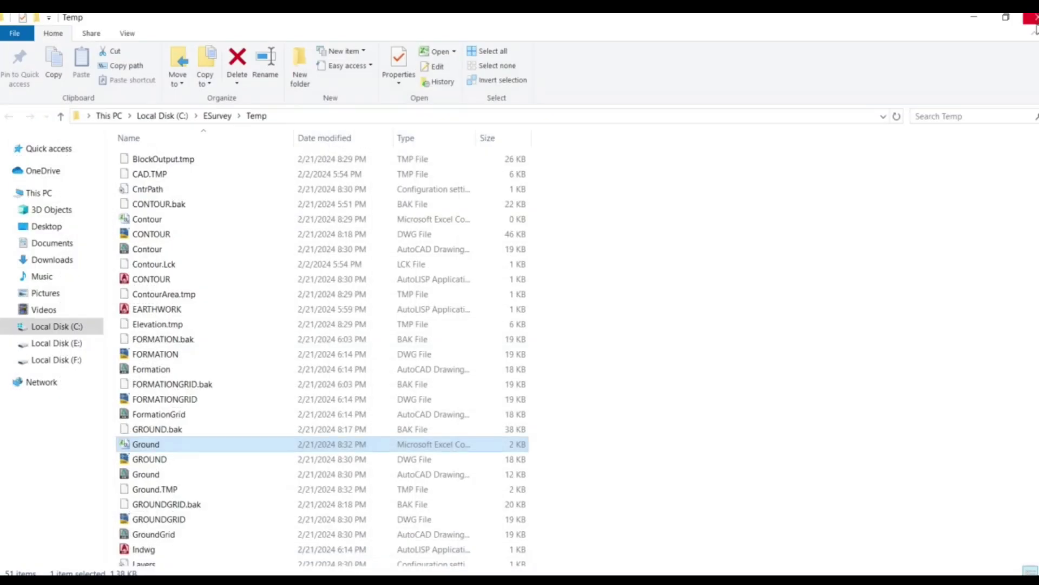
pyautogui.click(1034, 20)
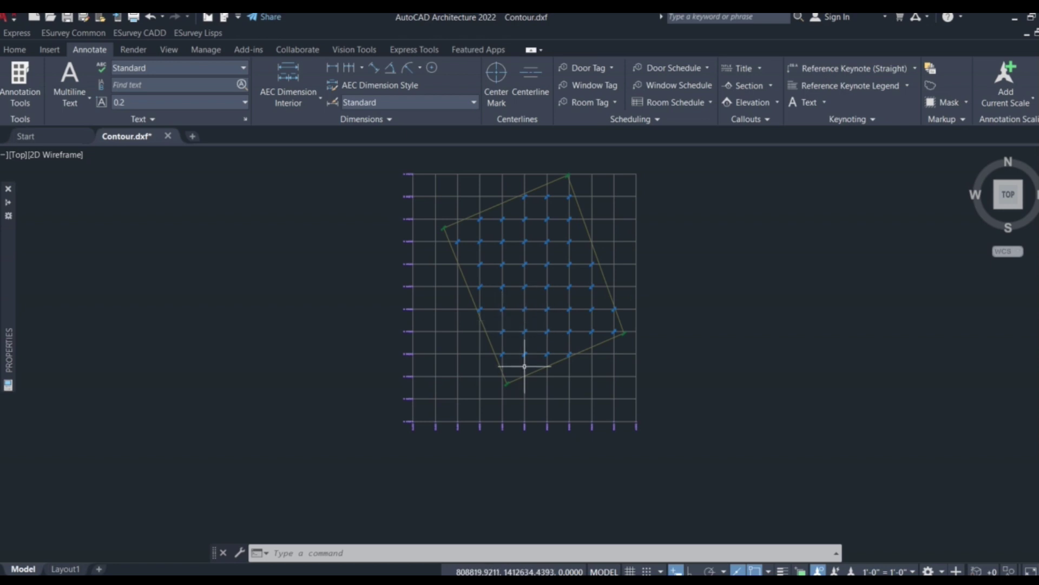
# Step: Close AutoCAD without saving the changes to Contour.dxf
pyautogui.scroll(-2, 527, 379)
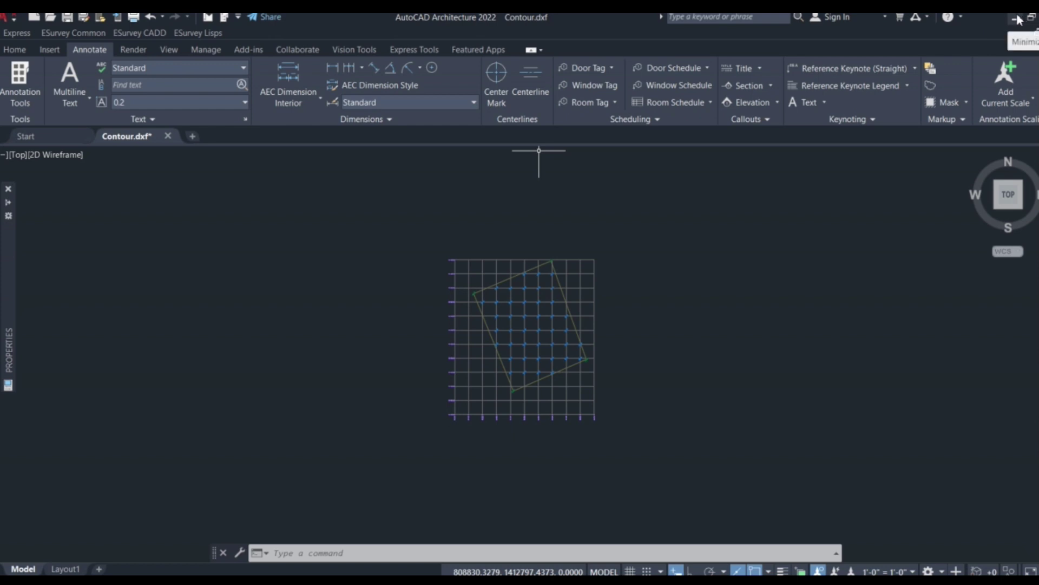
pyautogui.click(1036, 16)
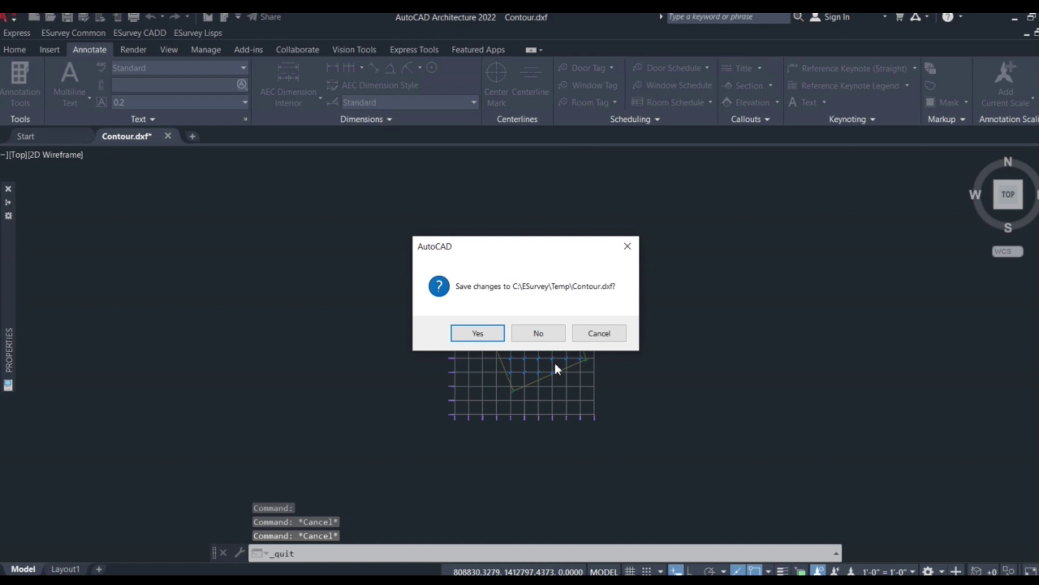
pyautogui.click(539, 334)
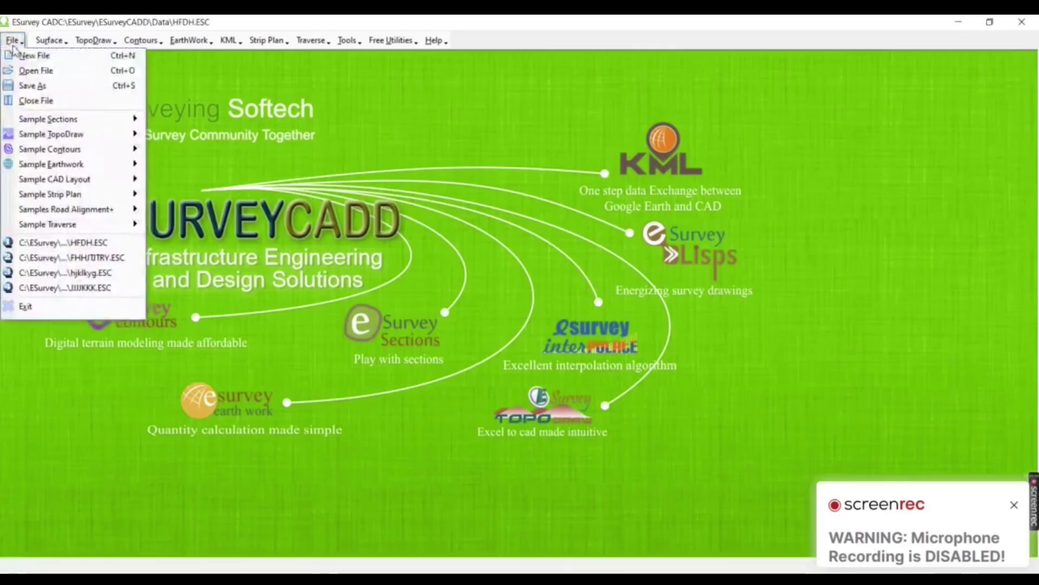
# Step: Create a new Topo Draw / Contours / Earthwork file named HDHJFGJ in C:\ESurvey\ESurveyCADD\Data
pyautogui.click(44, 56)
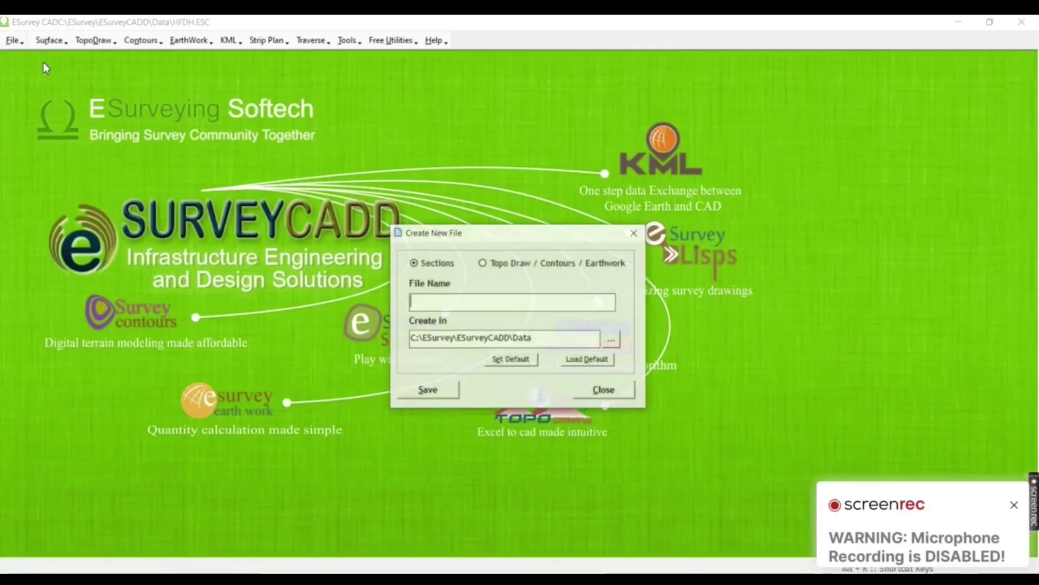
pyautogui.click(492, 266)
pyautogui.click(474, 298)
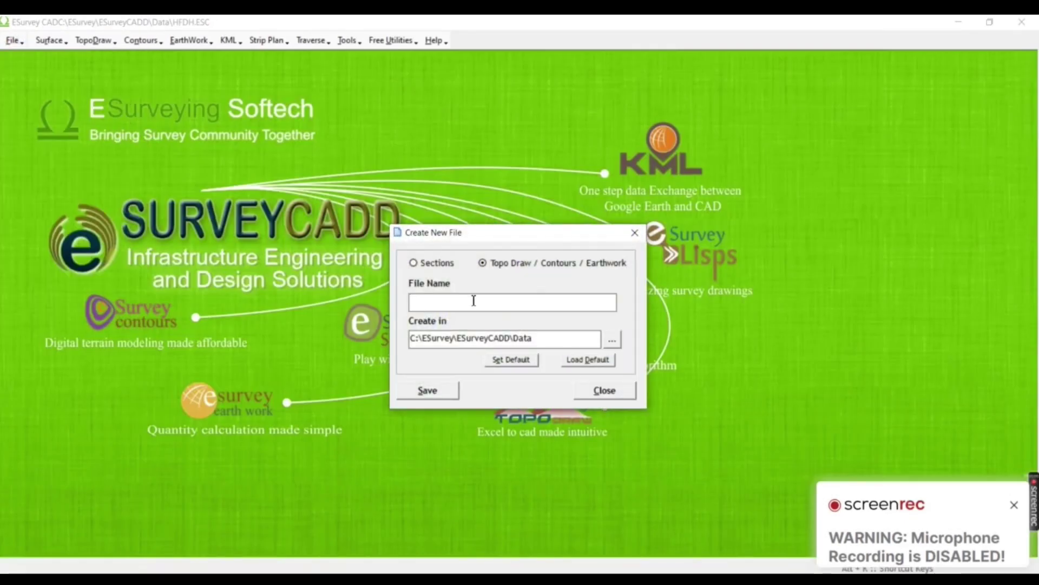
pyautogui.write('HDHJFGJ')
pyautogui.click(428, 393)
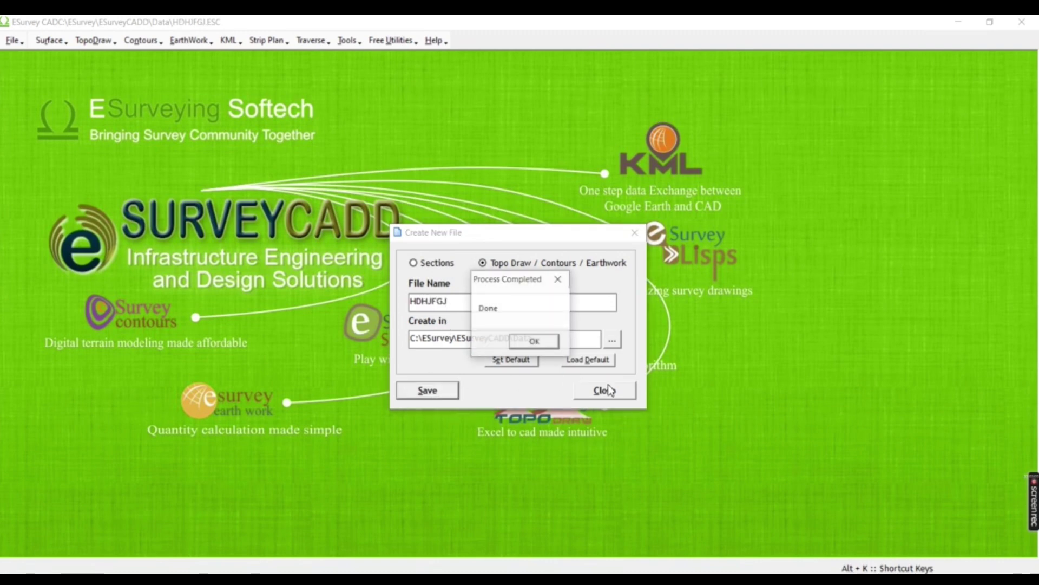
pyautogui.click(529, 341)
# Step: Import the ground surface data from NGL1.csv on the Desktop, keeping the default column settings
pyautogui.click(49, 41)
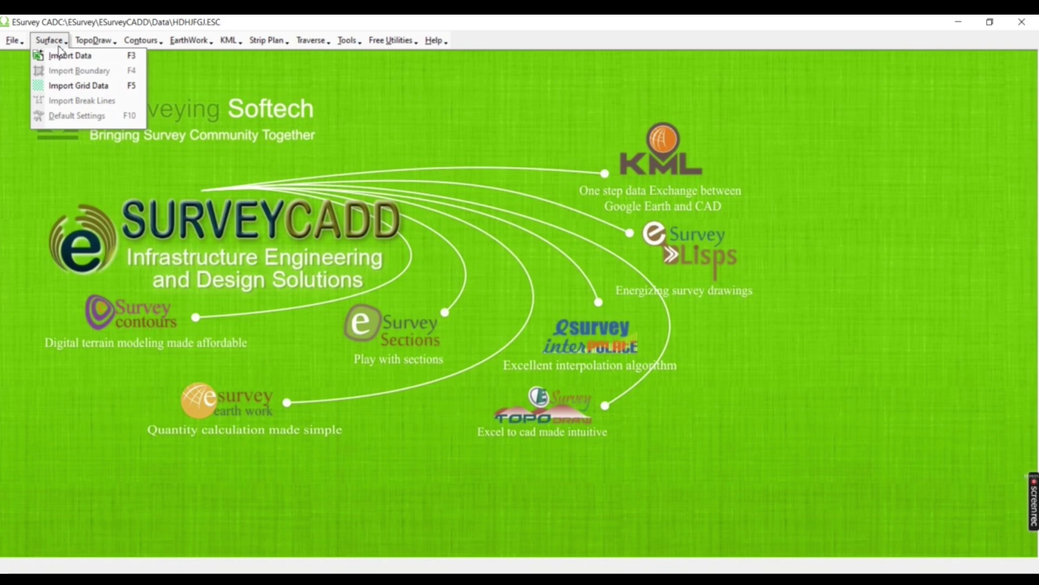
pyautogui.click(67, 54)
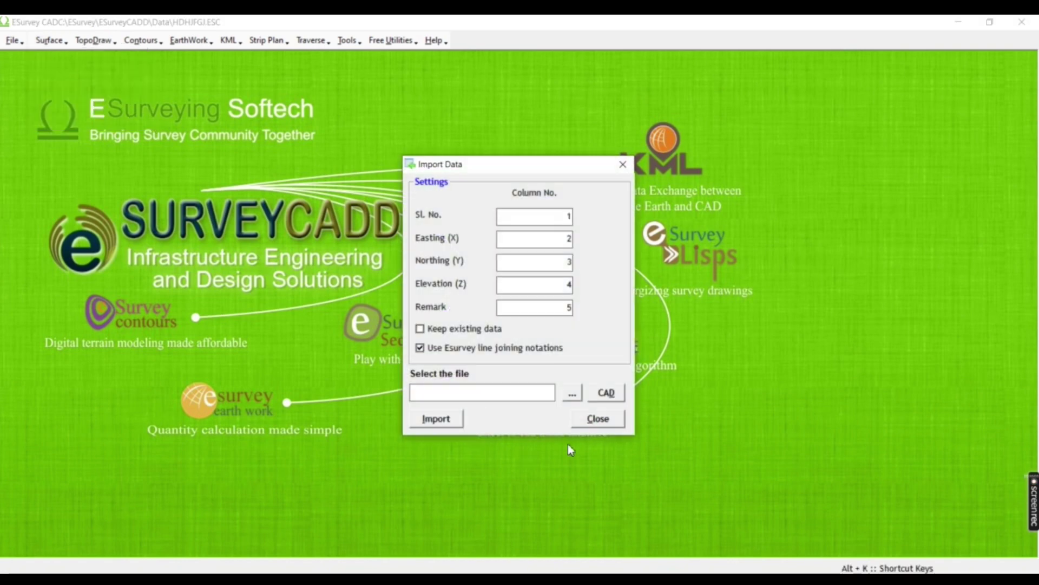
pyautogui.click(573, 395)
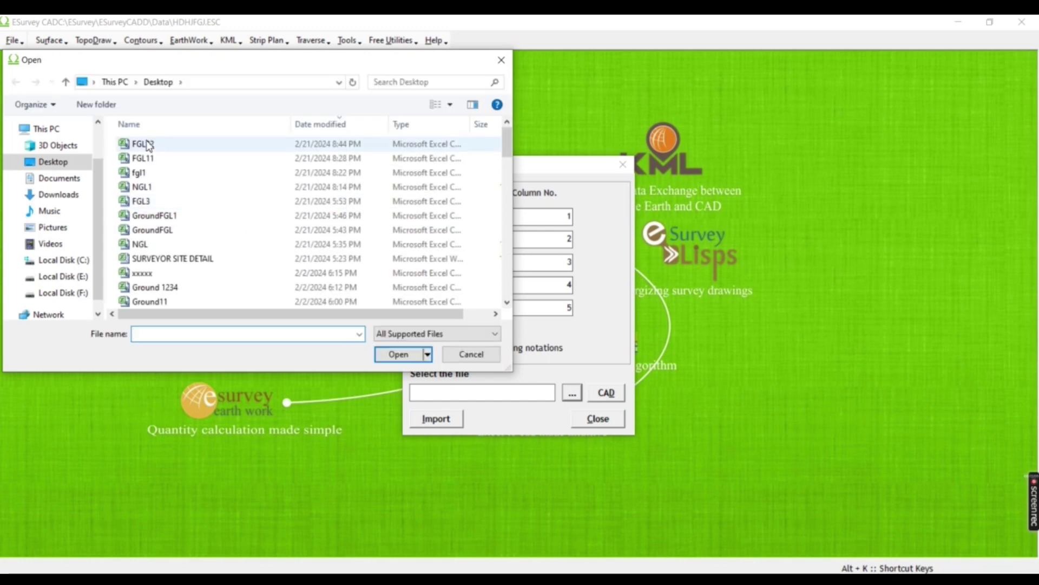
pyautogui.click(146, 187)
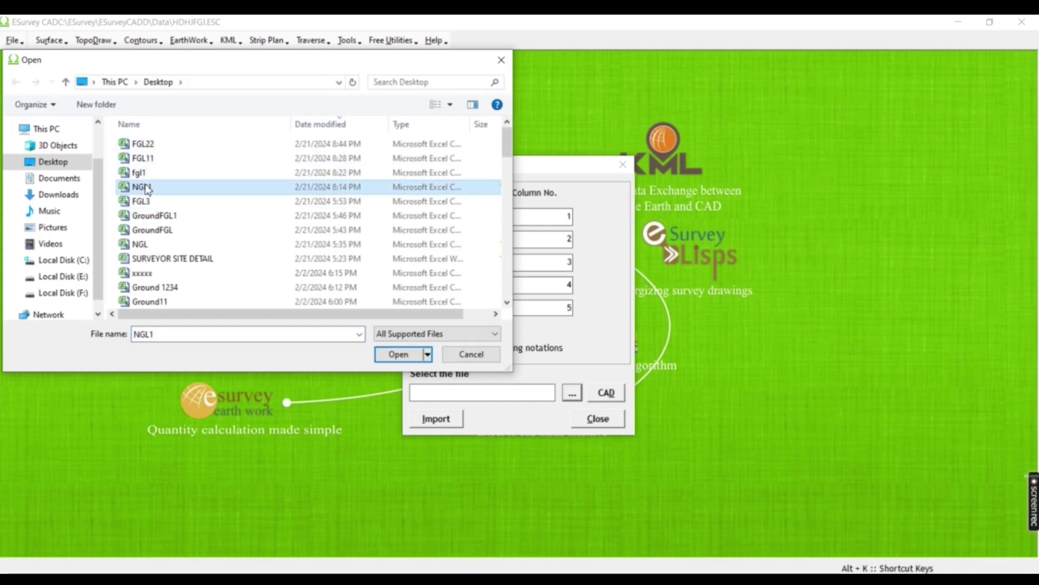
pyautogui.click(407, 359)
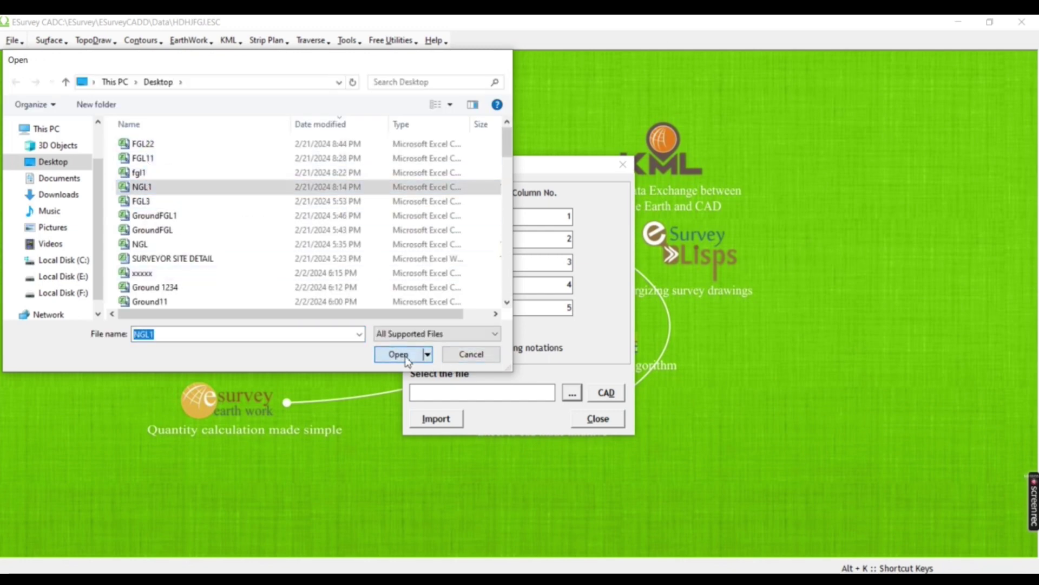
pyautogui.click(446, 424)
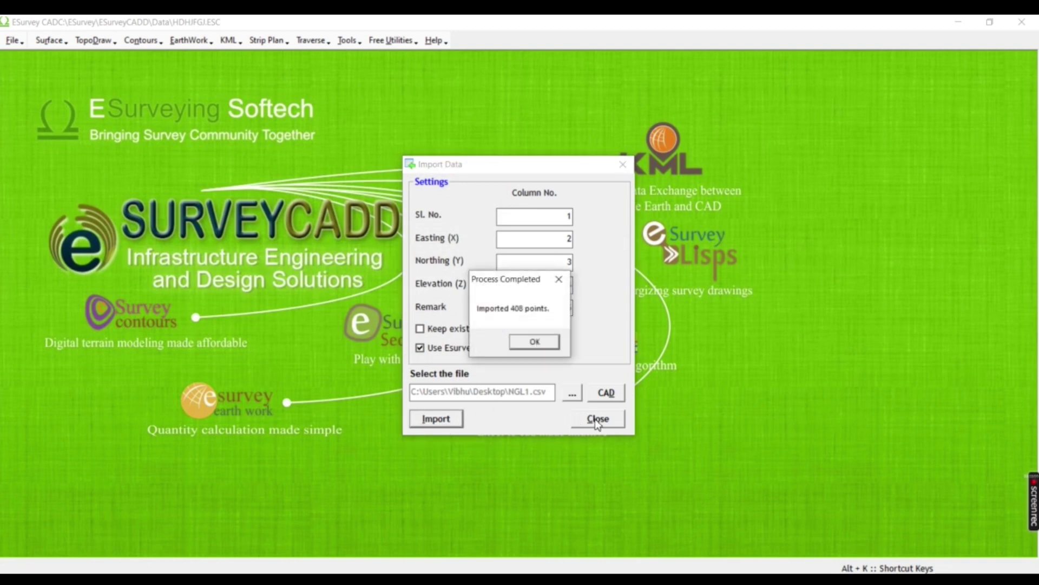
pyautogui.click(535, 342)
pyautogui.click(591, 424)
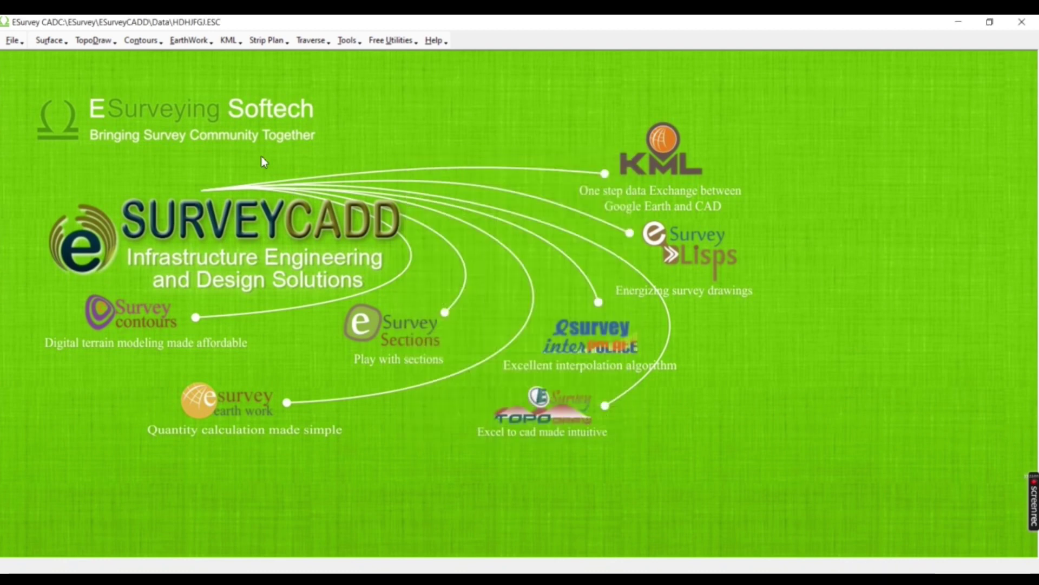
# Step: Import the earthwork formation data from FGL22.CSV on the Desktop, keeping the default column settings
pyautogui.click(184, 41)
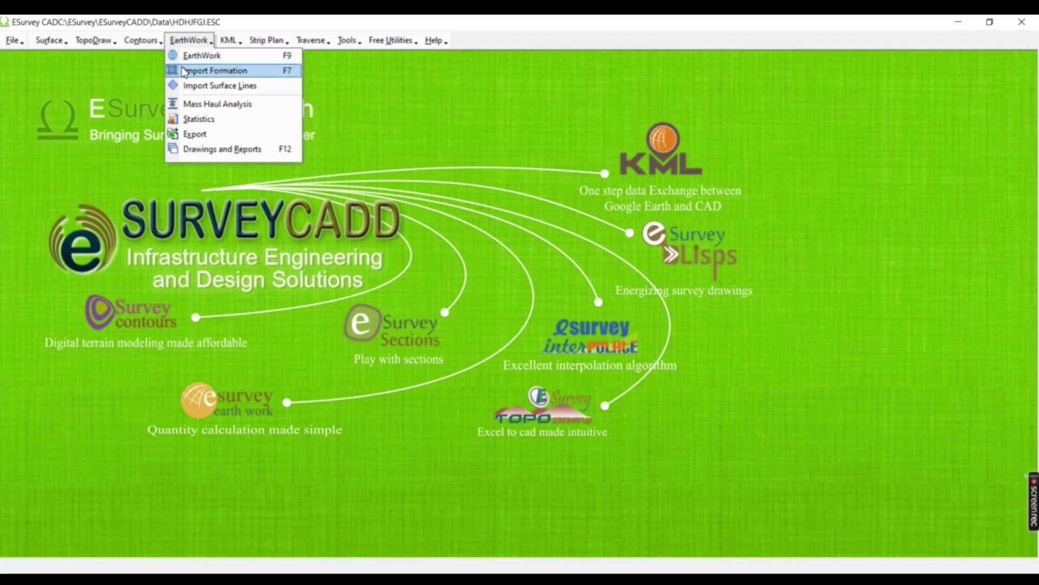
pyautogui.click(216, 74)
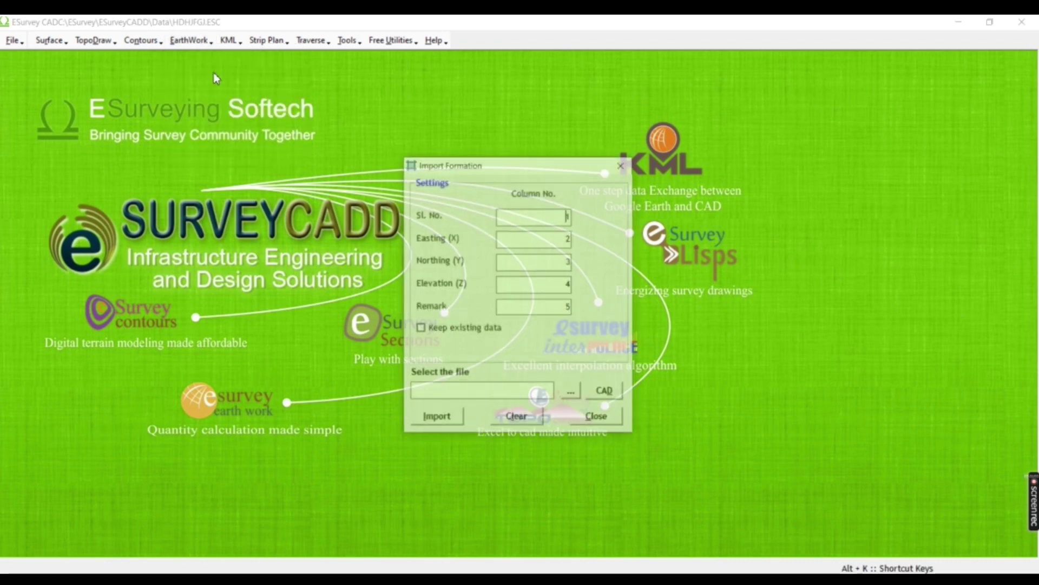
pyautogui.click(576, 393)
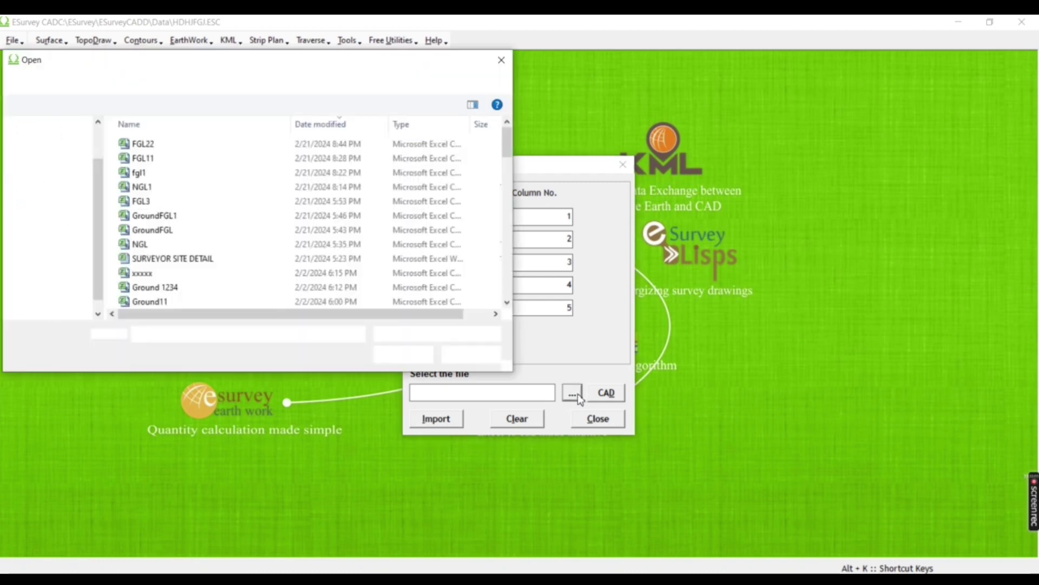
pyautogui.click(154, 149)
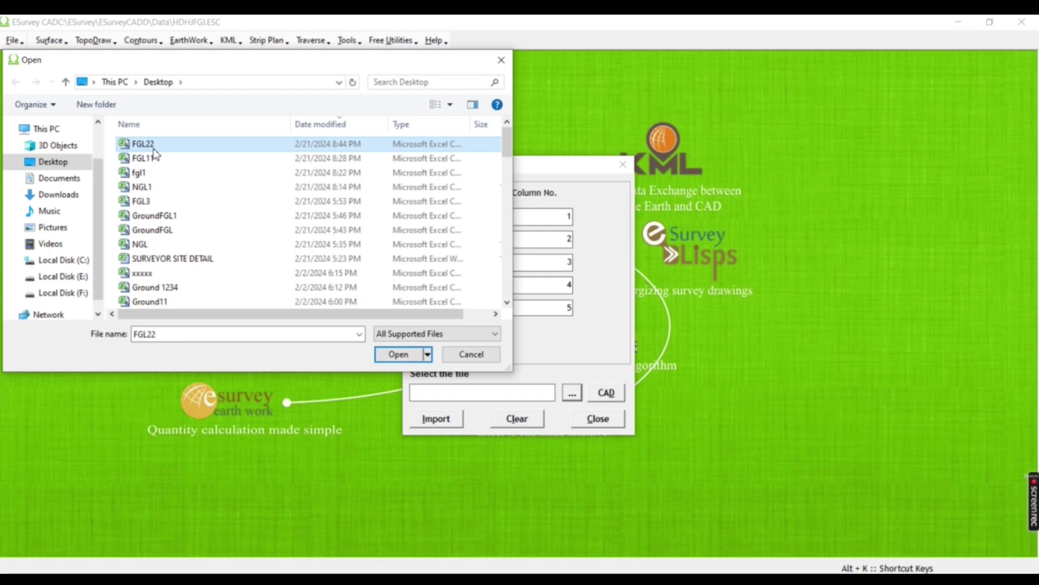
pyautogui.click(386, 354)
pyautogui.click(423, 420)
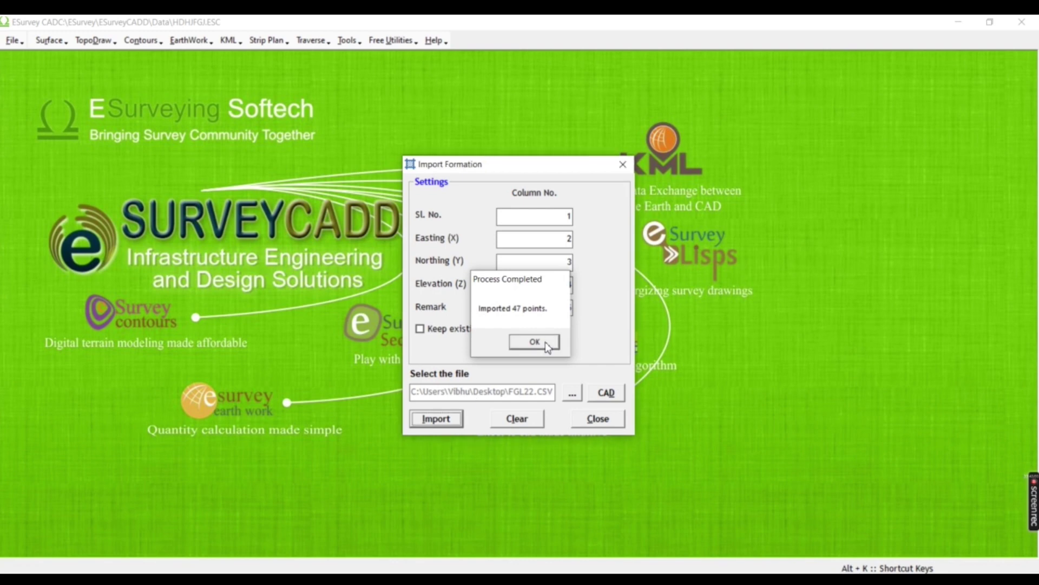
pyautogui.click(539, 343)
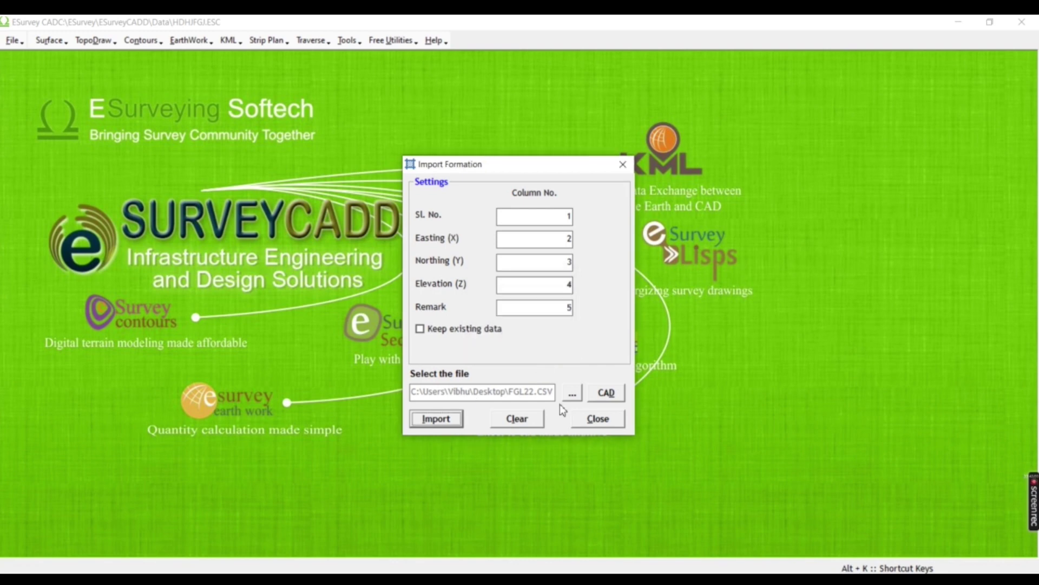
pyautogui.click(594, 421)
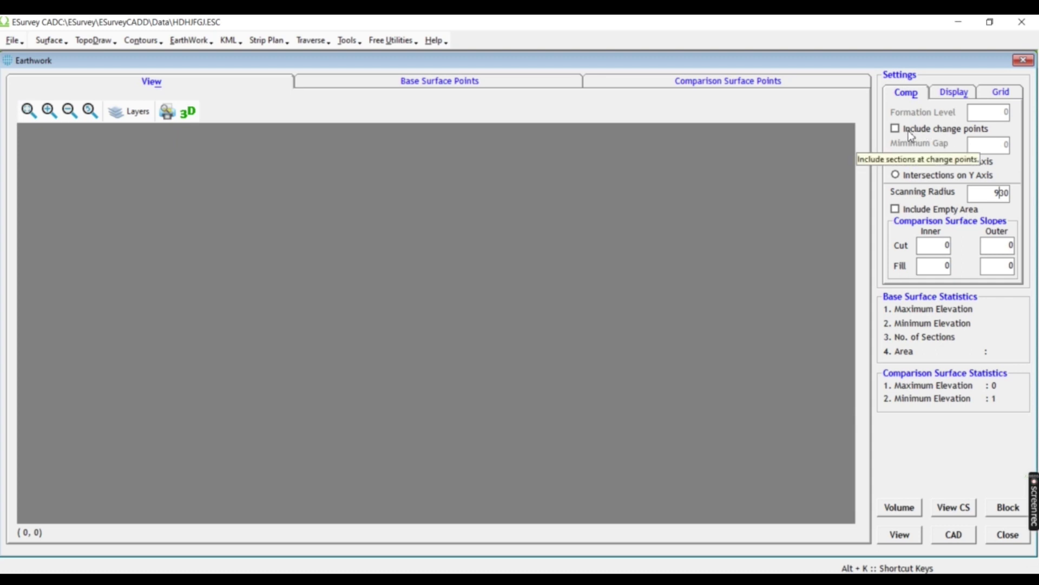
# Step: Turn on ground grid elevations and formation levels in the Earthwork display layers, and generate the view with the 10 by 10 grid
pyautogui.click(948, 101)
pyautogui.click(958, 130)
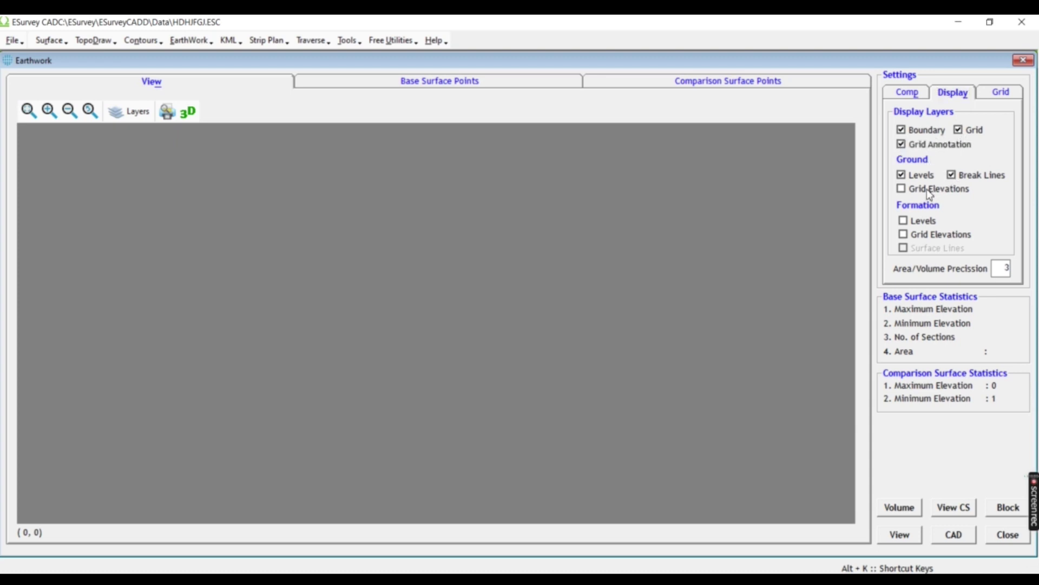
pyautogui.click(910, 194)
pyautogui.click(903, 222)
pyautogui.click(1005, 97)
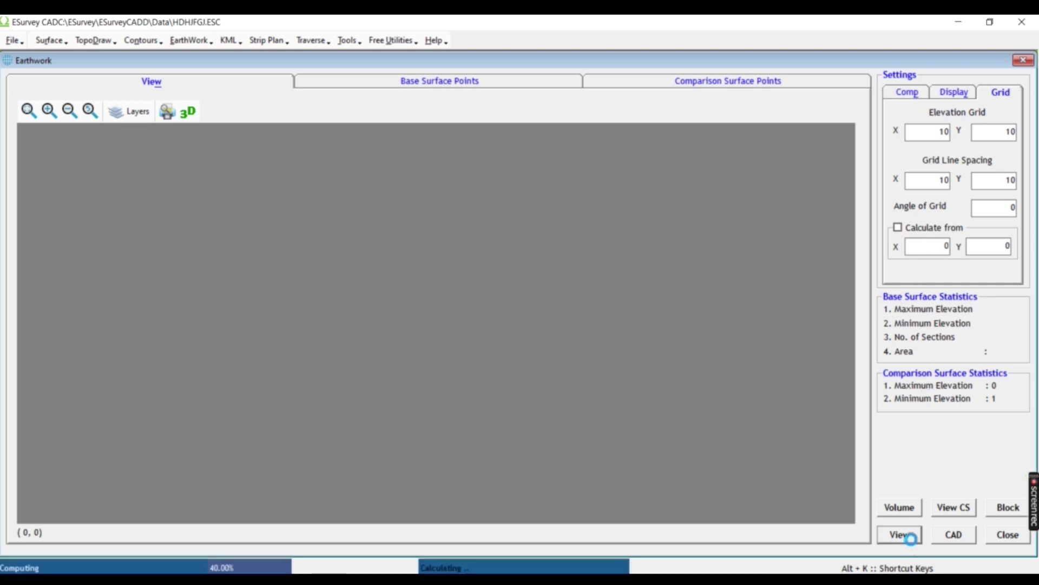
pyautogui.press('Return')
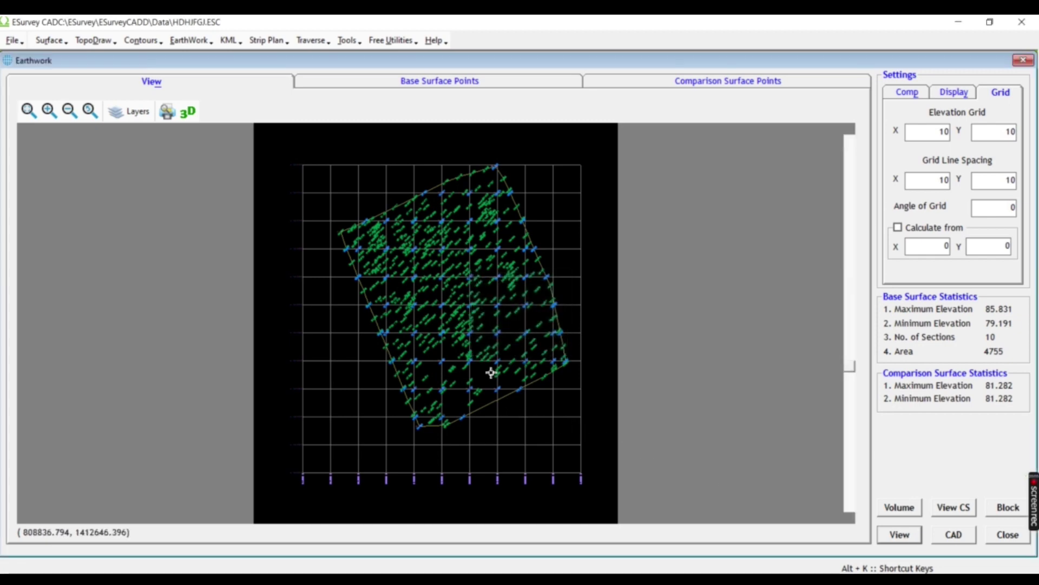
# Step: Examine the ground and formation elevations at several grid intersections in the earthwork view
pyautogui.scroll(4, 491, 372)
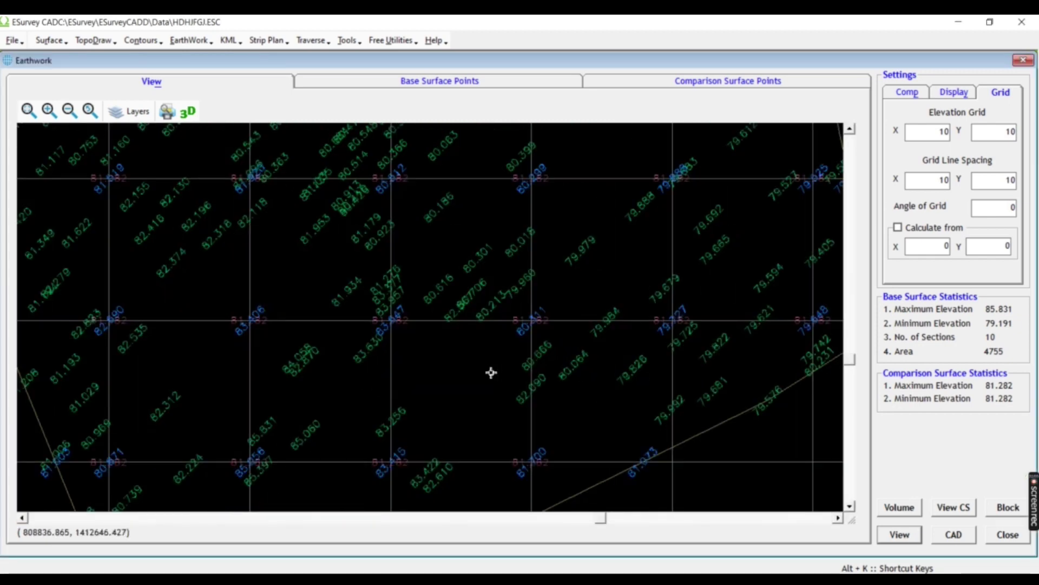
pyautogui.scroll(2, 491, 372)
pyautogui.scroll(5, 334, 290)
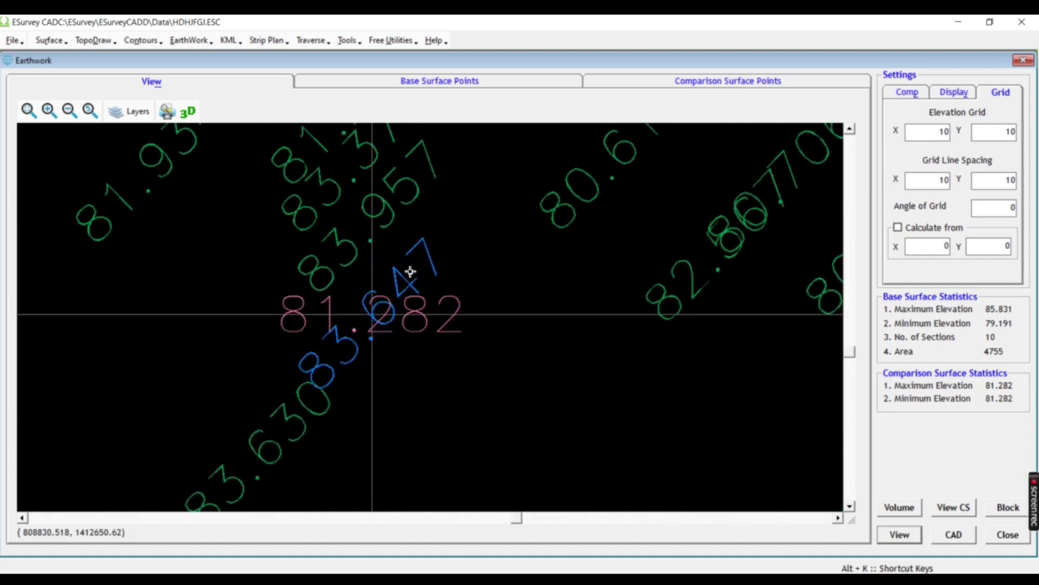
pyautogui.scroll(-3, 469, 371)
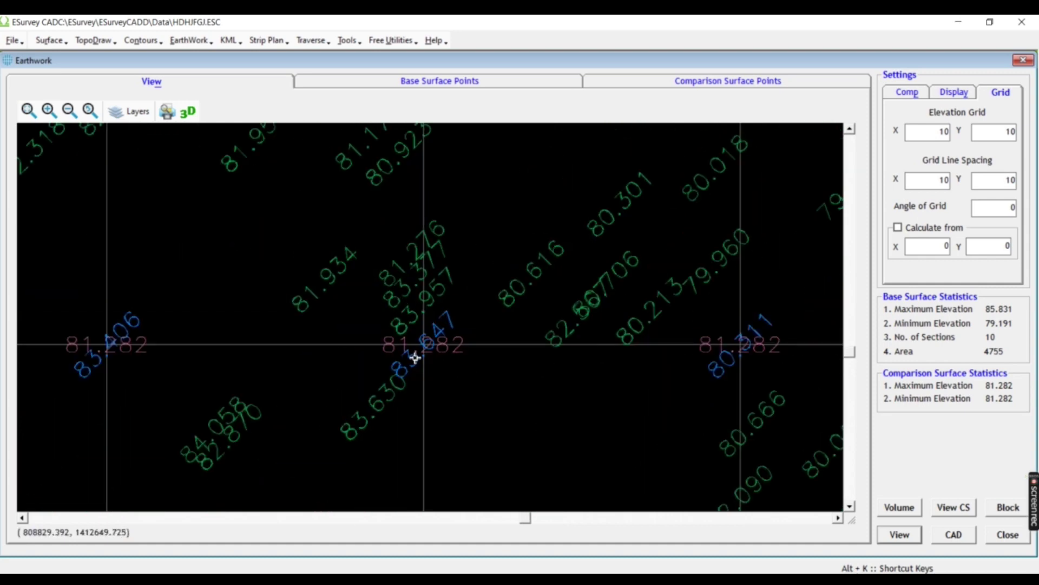
pyautogui.scroll(-3, 427, 361)
pyautogui.scroll(-2, 448, 355)
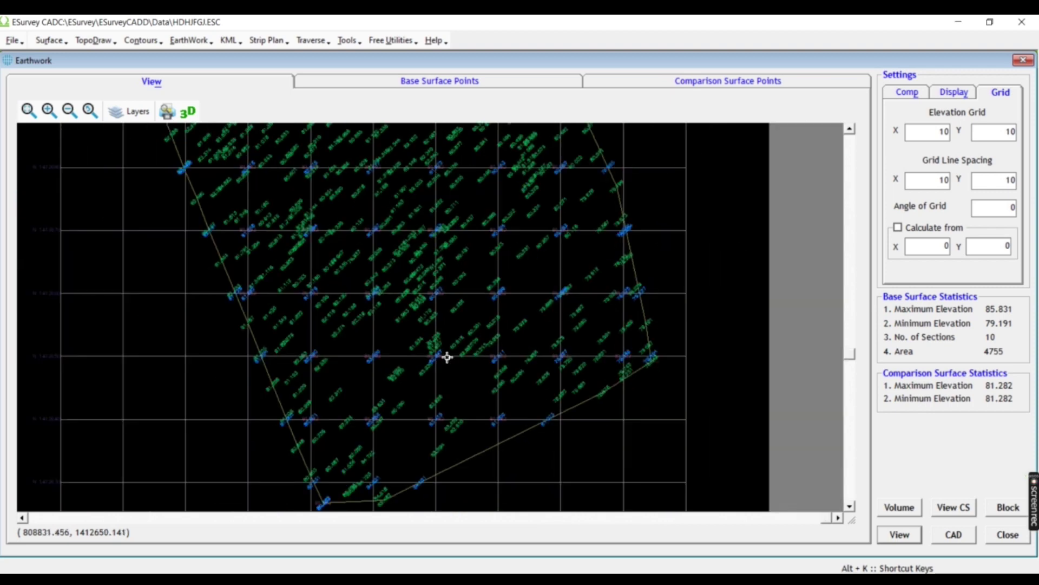
pyautogui.scroll(6, 372, 238)
pyautogui.scroll(2, 376, 267)
pyautogui.scroll(3, 418, 301)
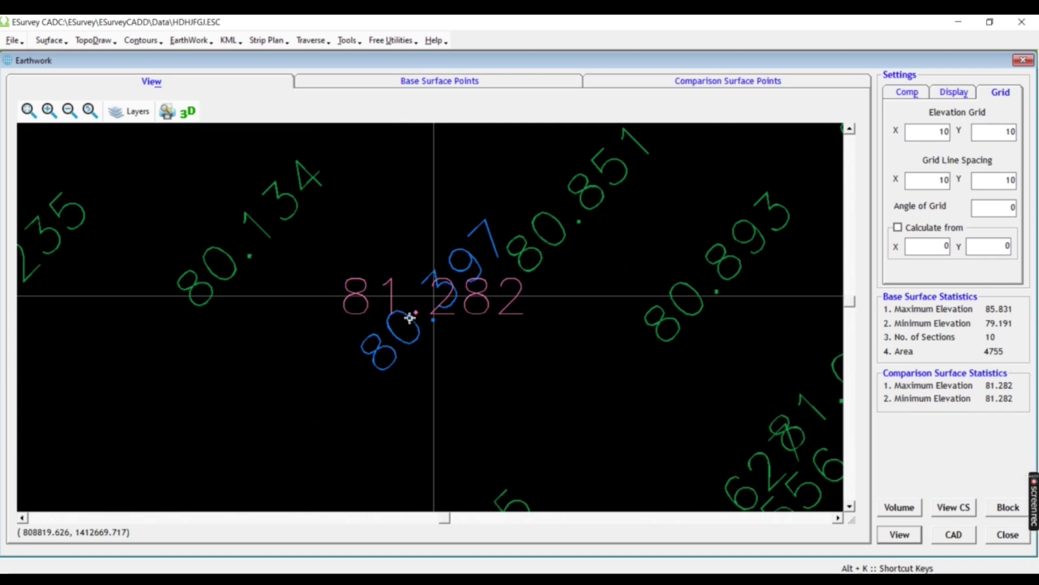
pyautogui.scroll(-2, 480, 366)
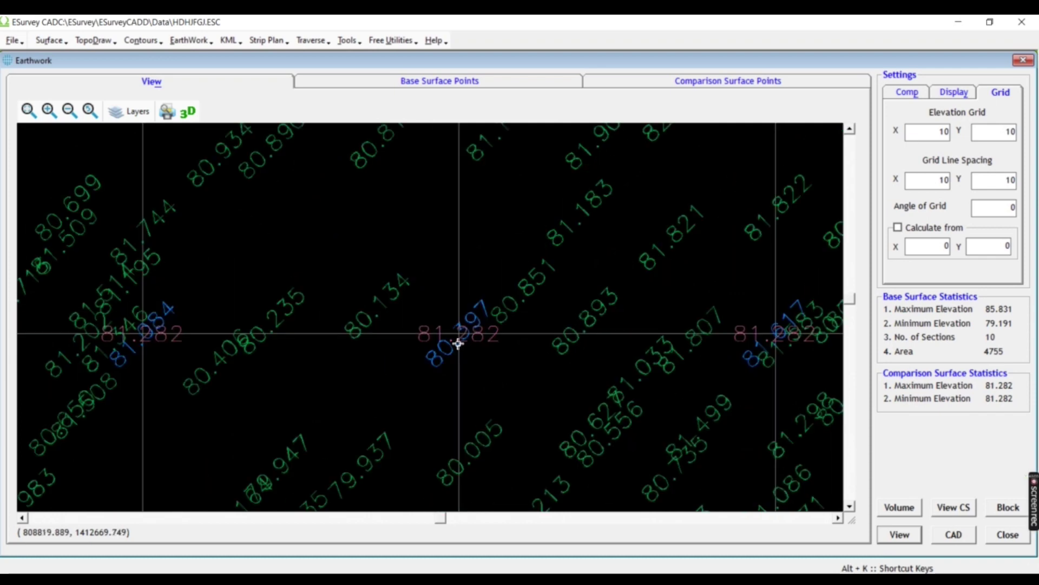
pyautogui.scroll(2, 445, 339)
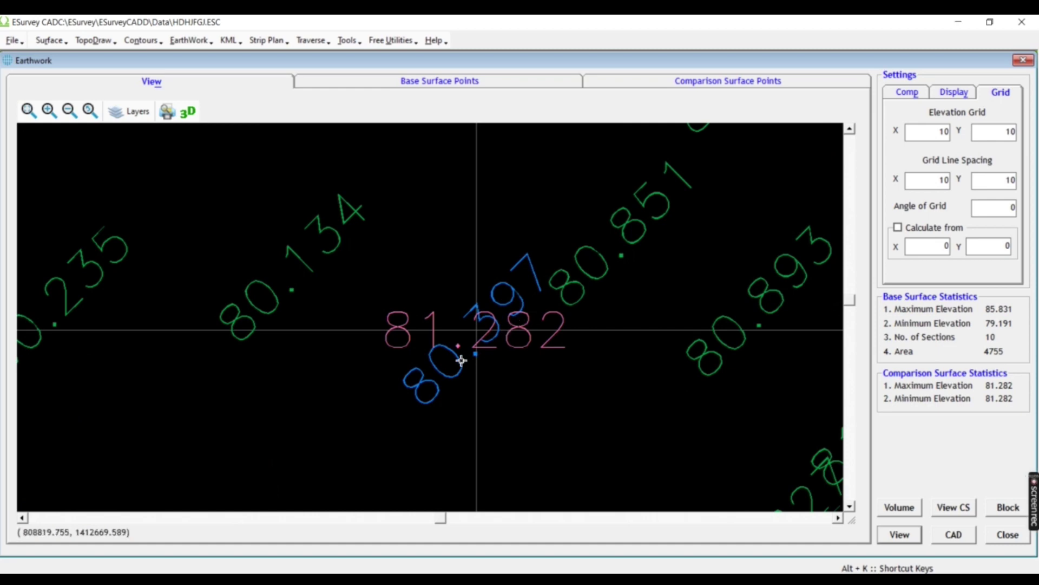
pyautogui.scroll(-3, 461, 360)
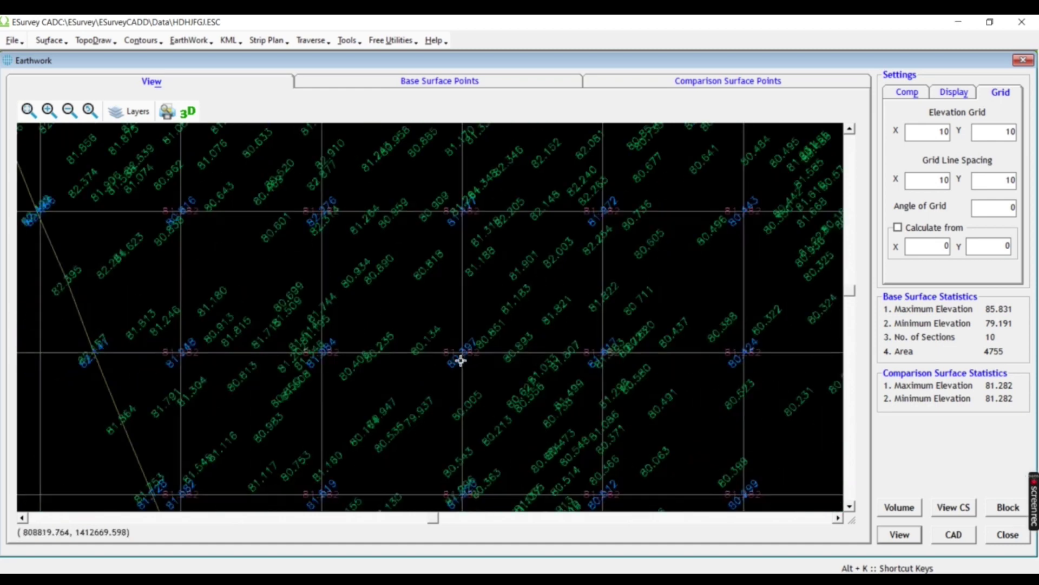
pyautogui.scroll(2, 628, 208)
pyautogui.scroll(-3, 555, 286)
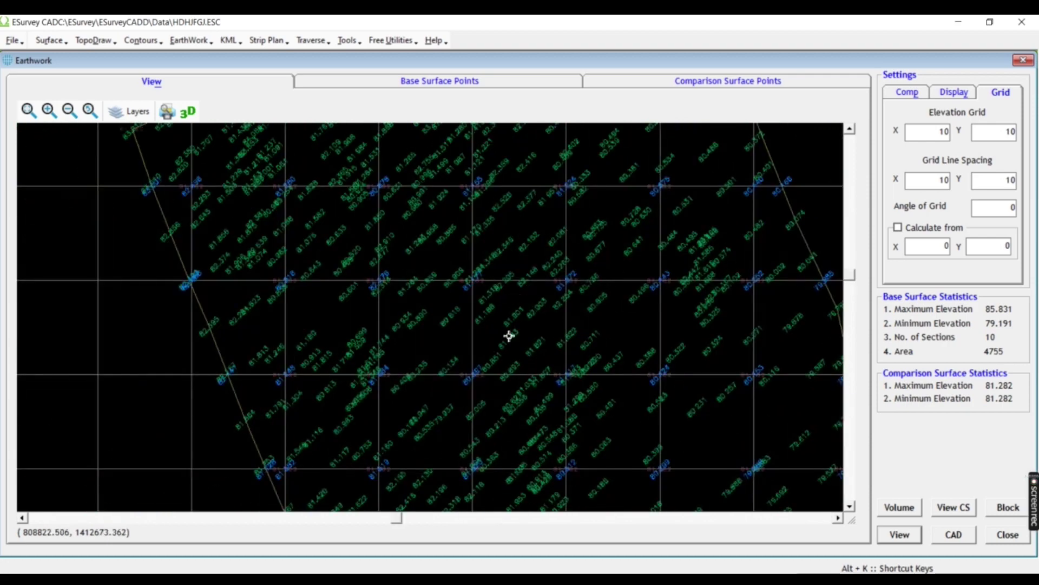
# Step: Calculate the cutting and filling volumes between the ground and formation surfaces
pyautogui.click(902, 509)
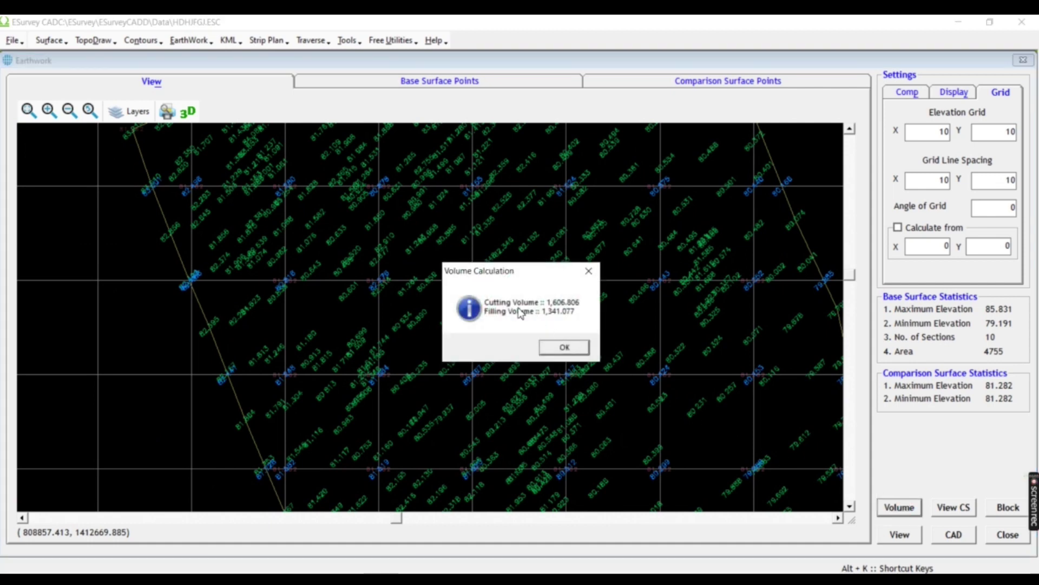
pyautogui.click(565, 349)
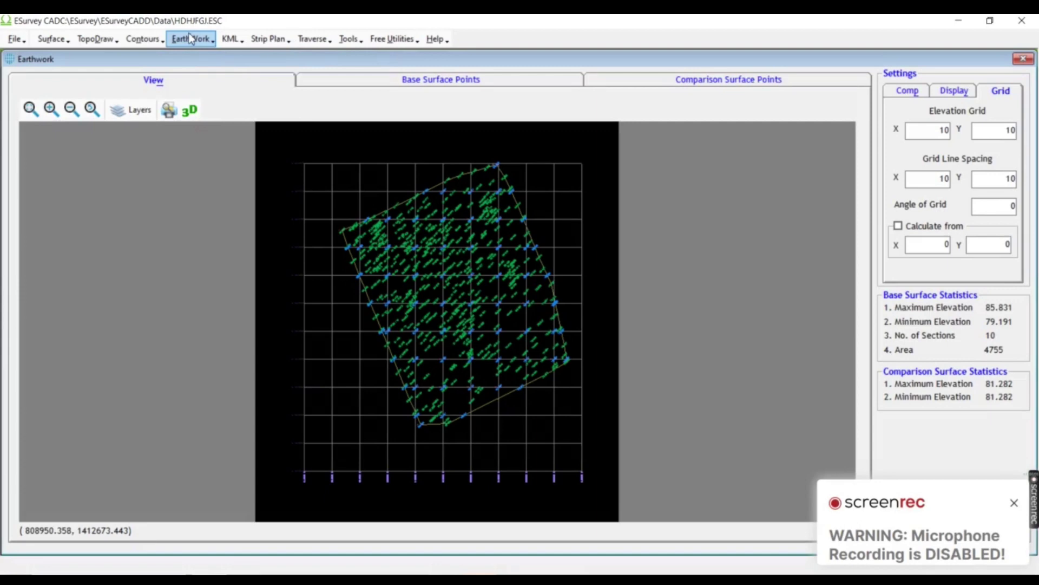
# Step: Set the earthwork output to include drawings, plan, area report and volume report for all sections, with all drawings in a single file
pyautogui.click(190, 39)
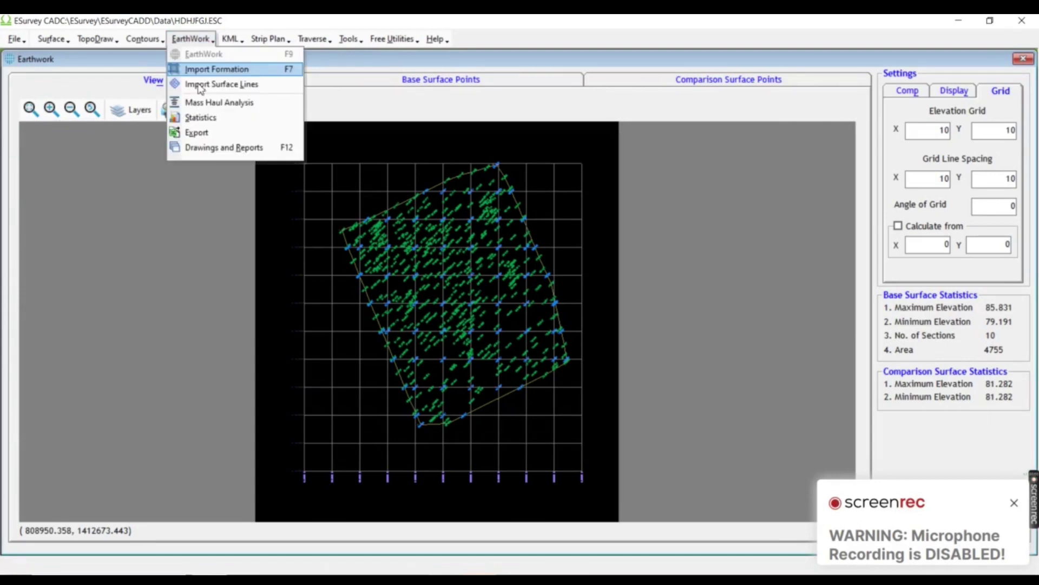
pyautogui.click(225, 147)
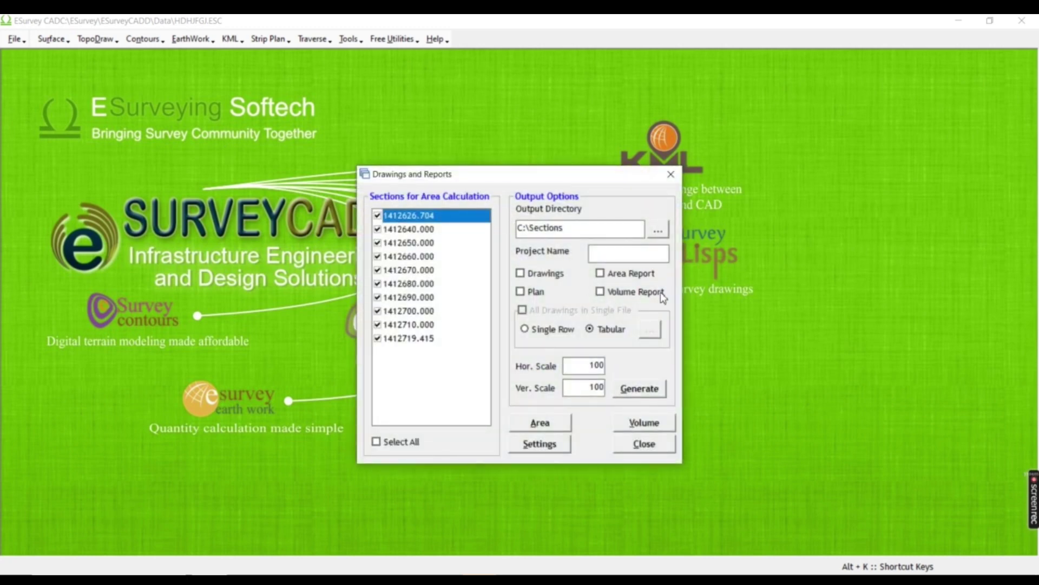
pyautogui.click(534, 273)
pyautogui.click(601, 273)
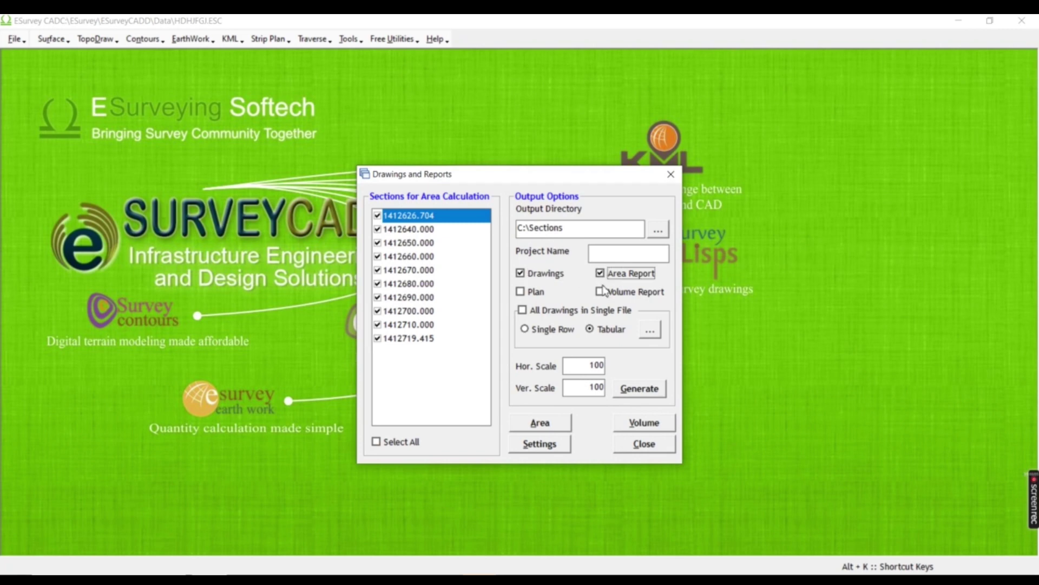
pyautogui.click(599, 292)
pyautogui.click(535, 293)
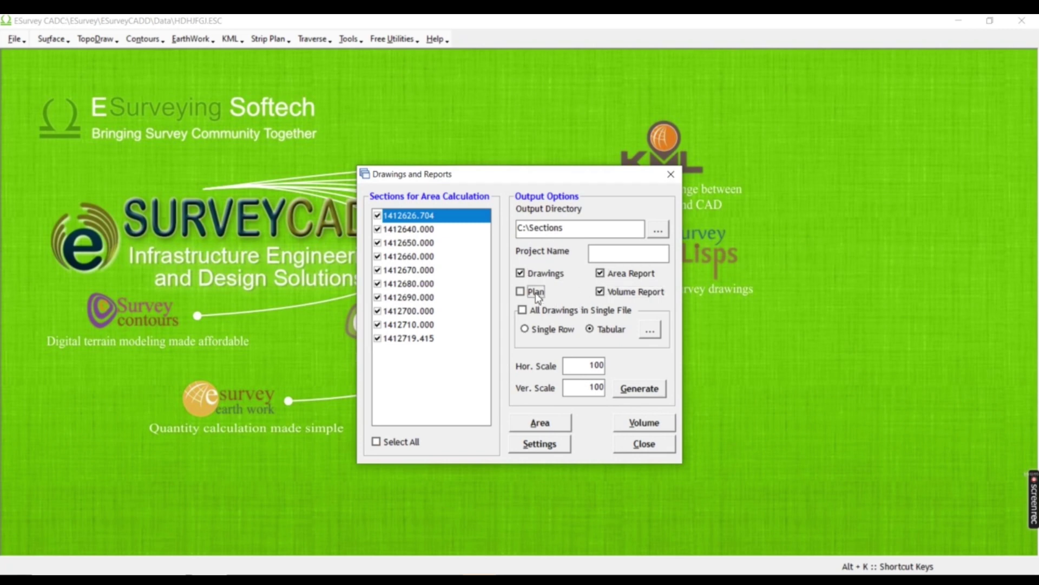
pyautogui.click(523, 311)
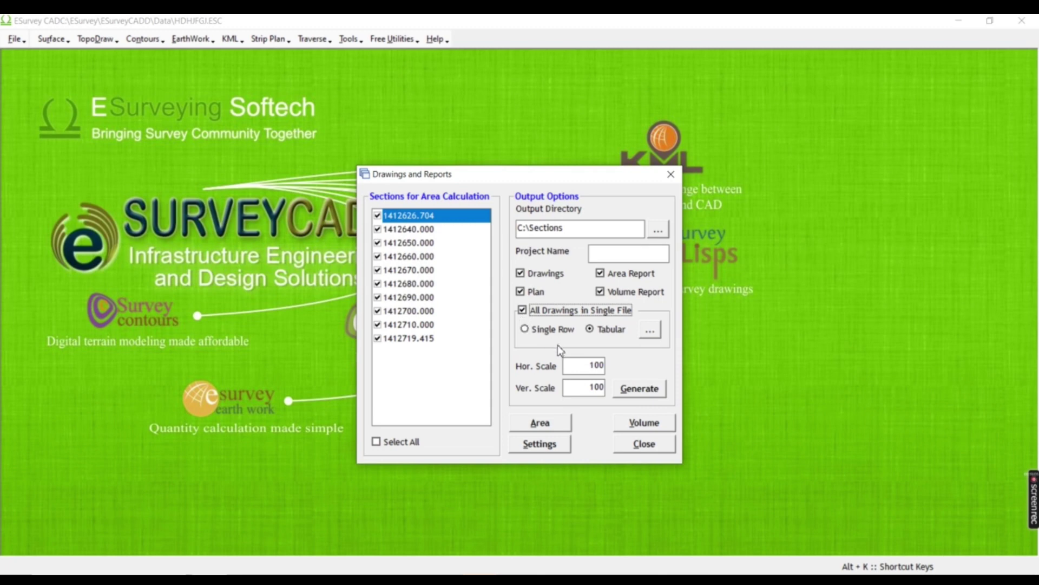
pyautogui.click(377, 443)
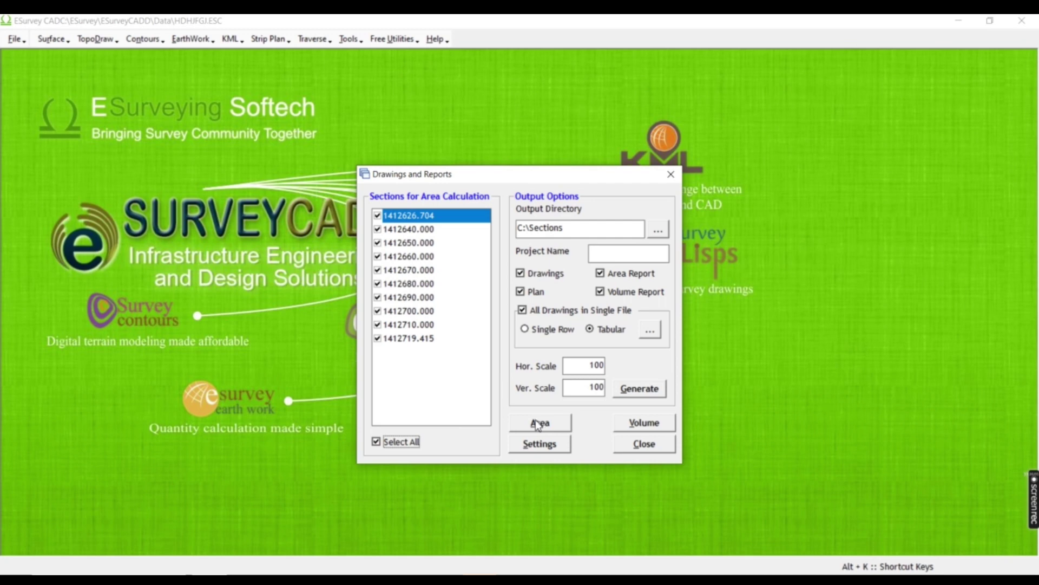
# Step: Name the project GGGG and generate the drawings and reports in C:\Sections at a scale of 100
pyautogui.click(628, 389)
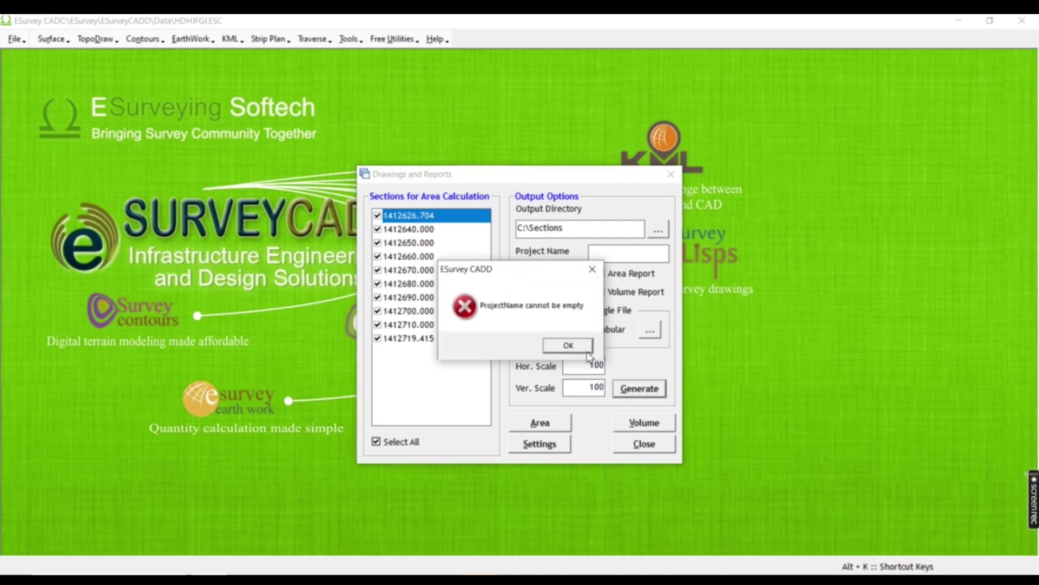
pyautogui.click(585, 349)
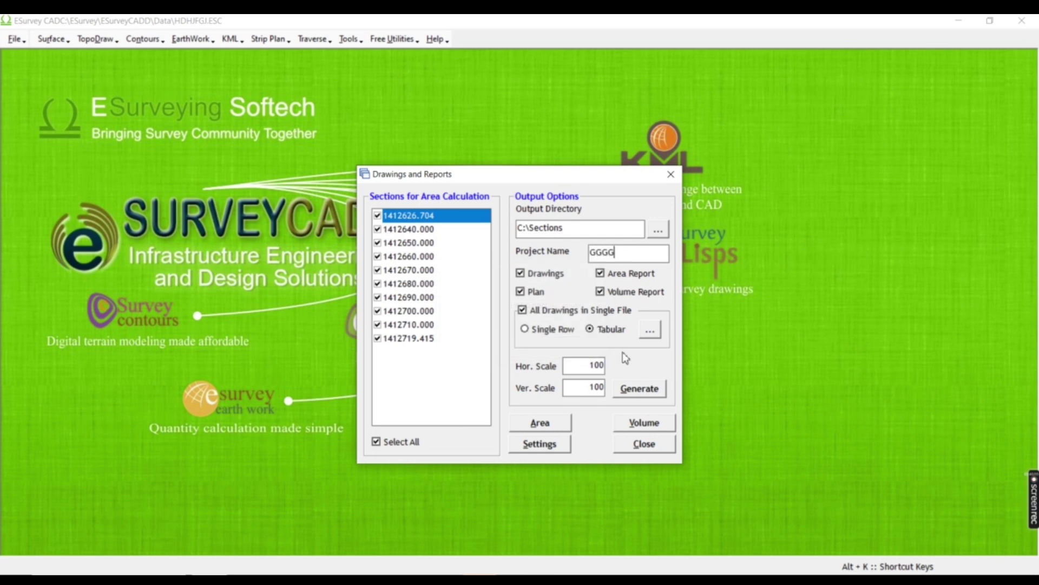
pyautogui.click(644, 390)
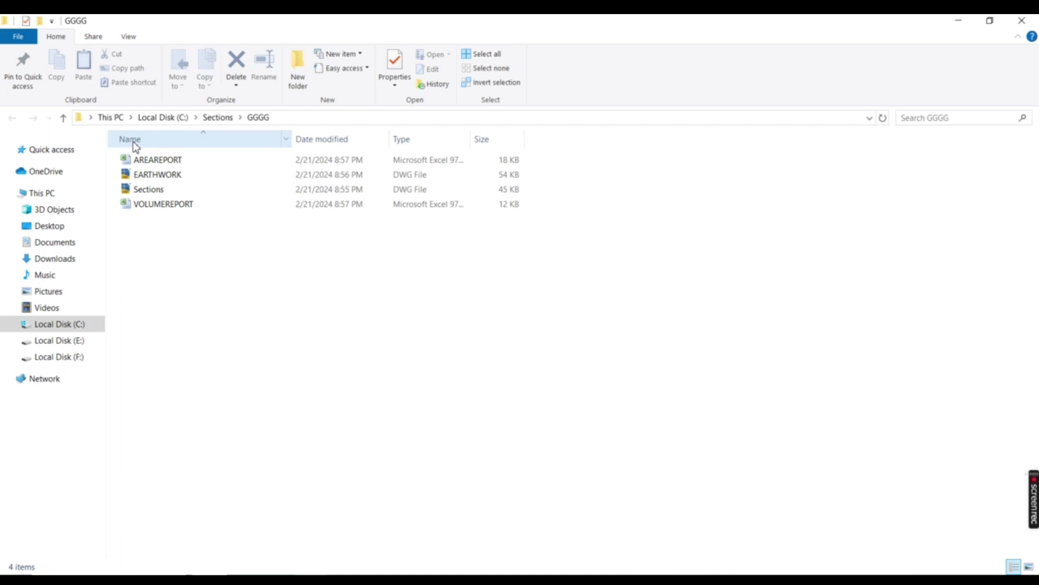
# Step: Open the AREAREPORT file in Excel and examine the cutting and filling areas of each section
pyautogui.moveTo(1031, 485)
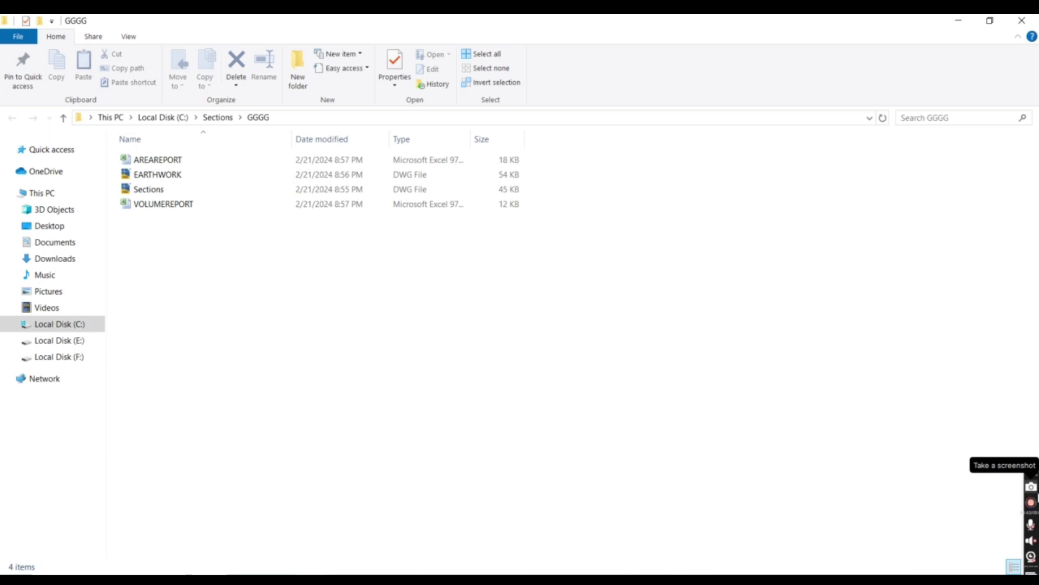
pyautogui.doubleClick(175, 162)
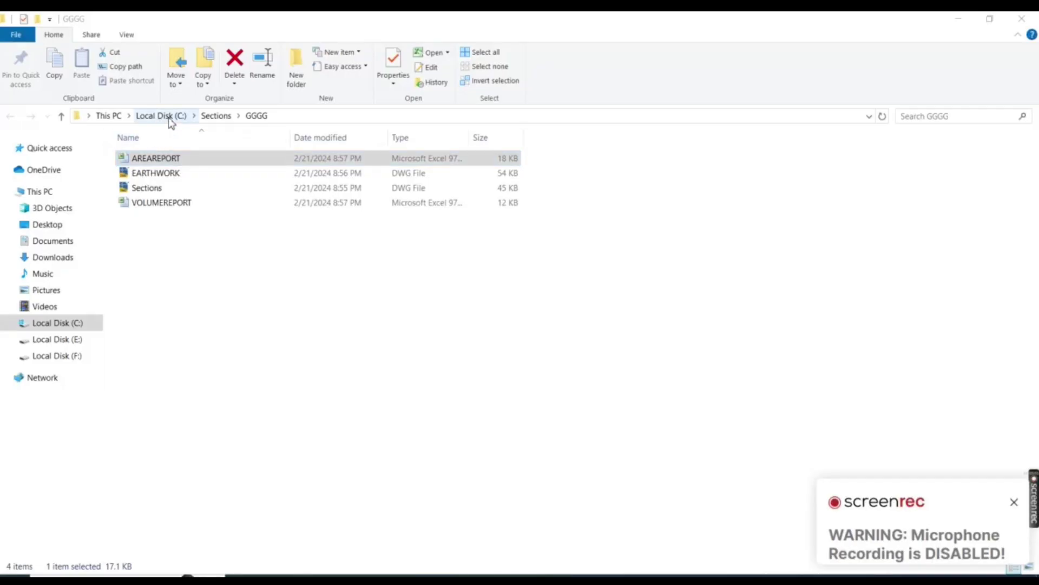
pyautogui.click(174, 163)
pyautogui.doubleClick(175, 162)
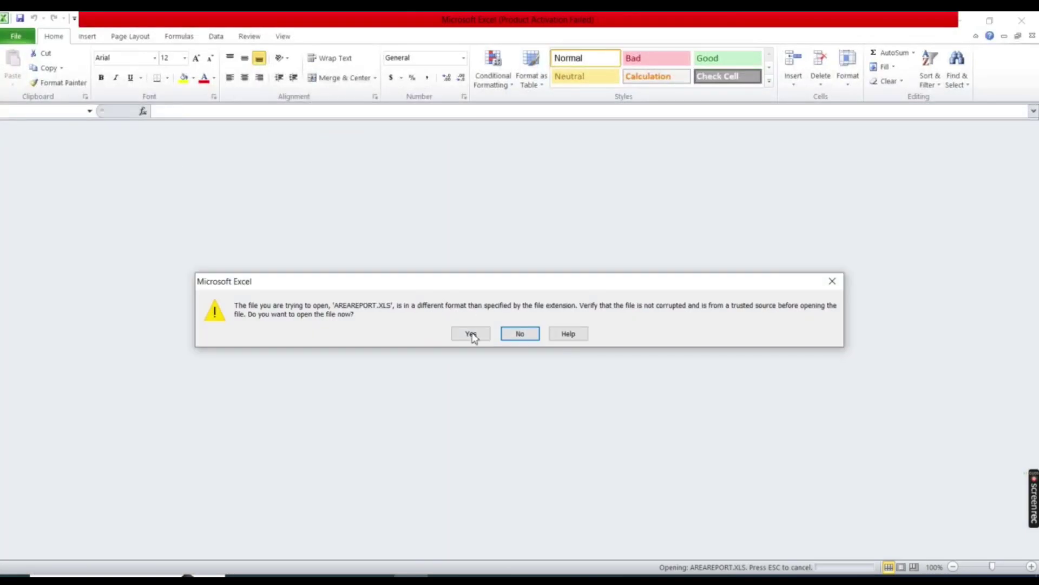
pyautogui.click(470, 334)
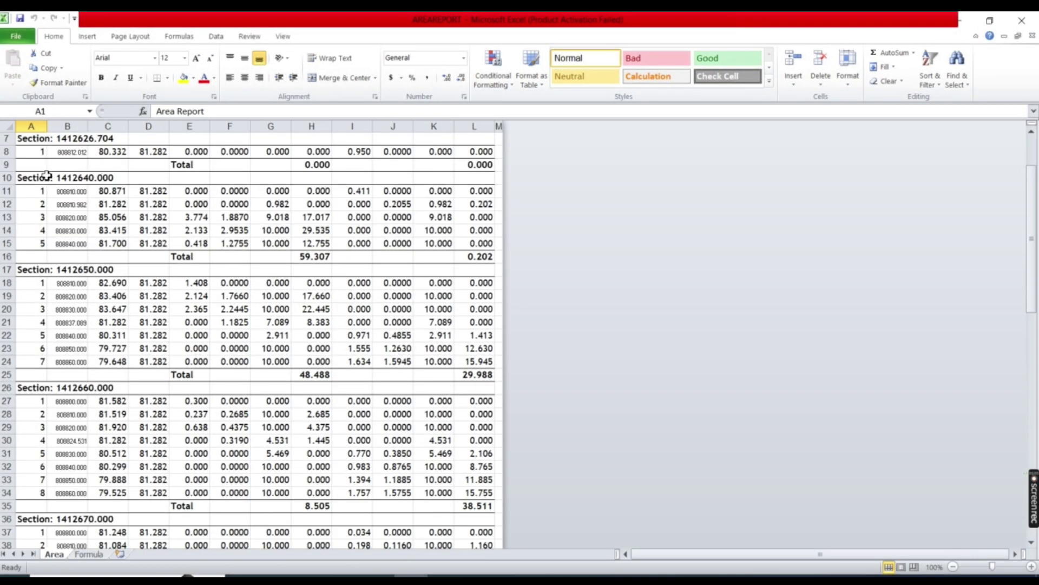
pyautogui.scroll(-1, 47, 176)
pyautogui.scroll(3, 47, 176)
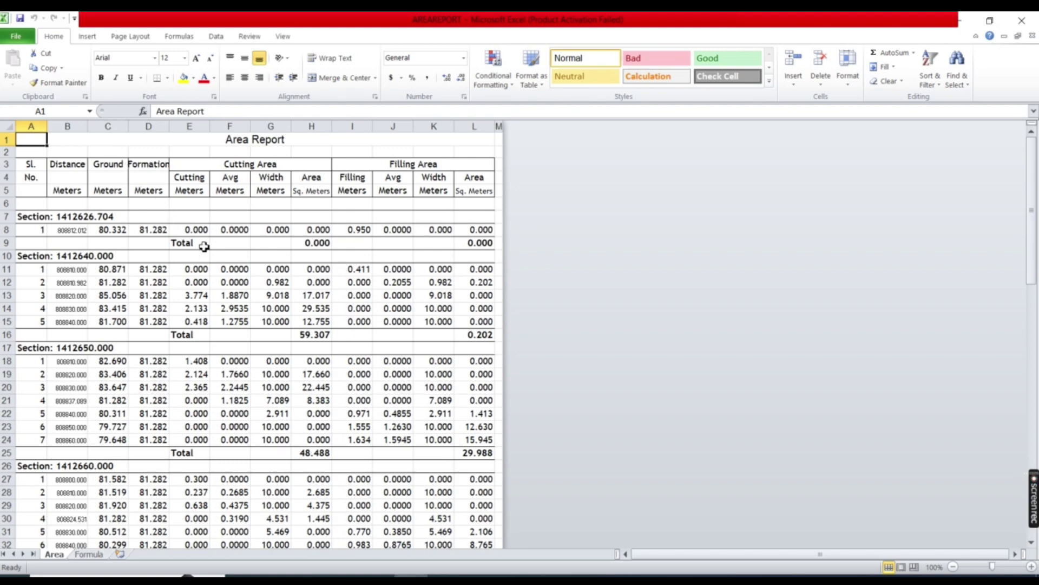
pyautogui.scroll(-2, 204, 246)
pyautogui.scroll(-9, 204, 246)
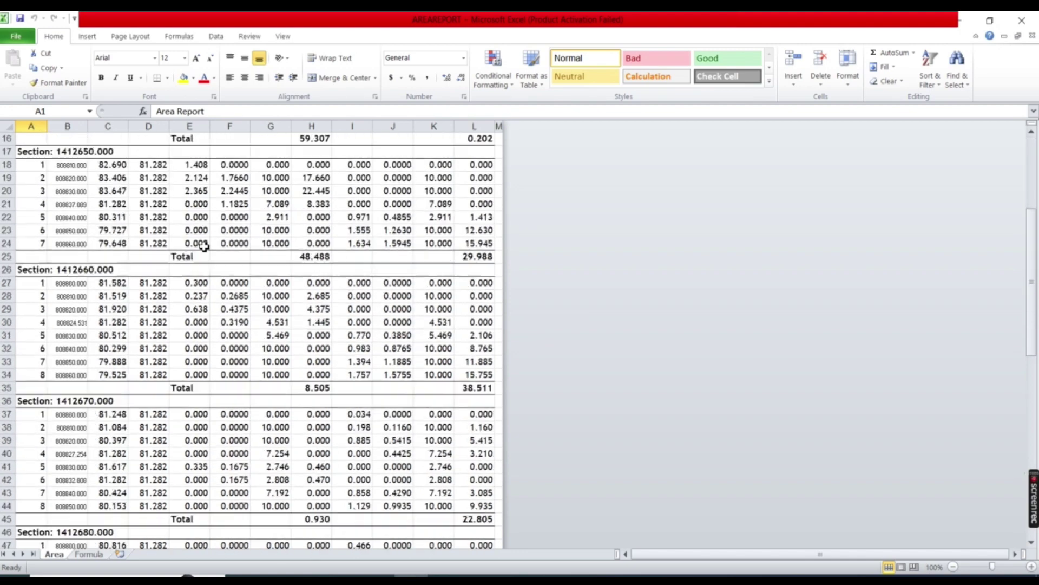
pyautogui.scroll(-8, 204, 246)
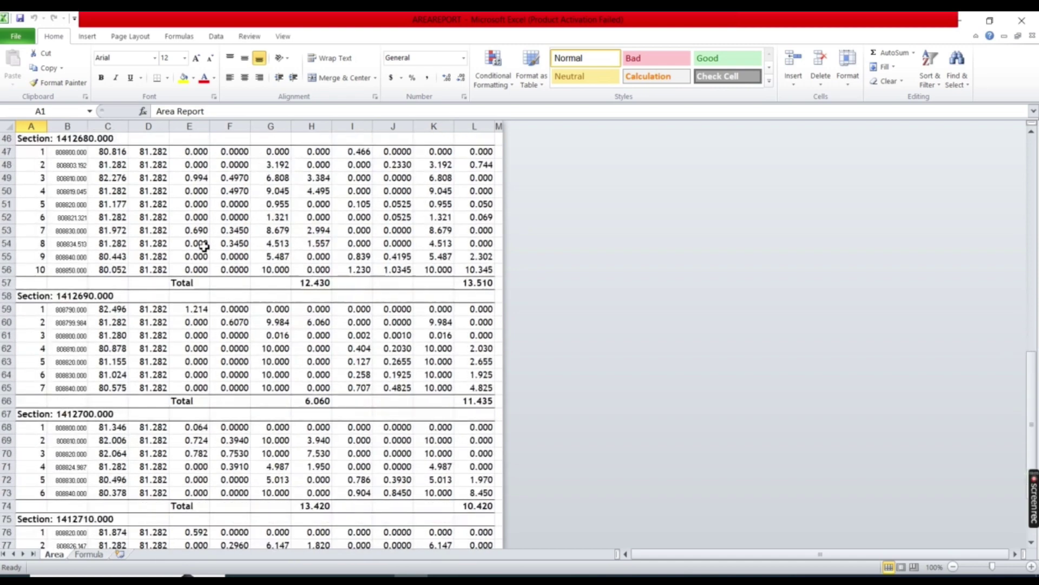
pyautogui.scroll(9, 205, 246)
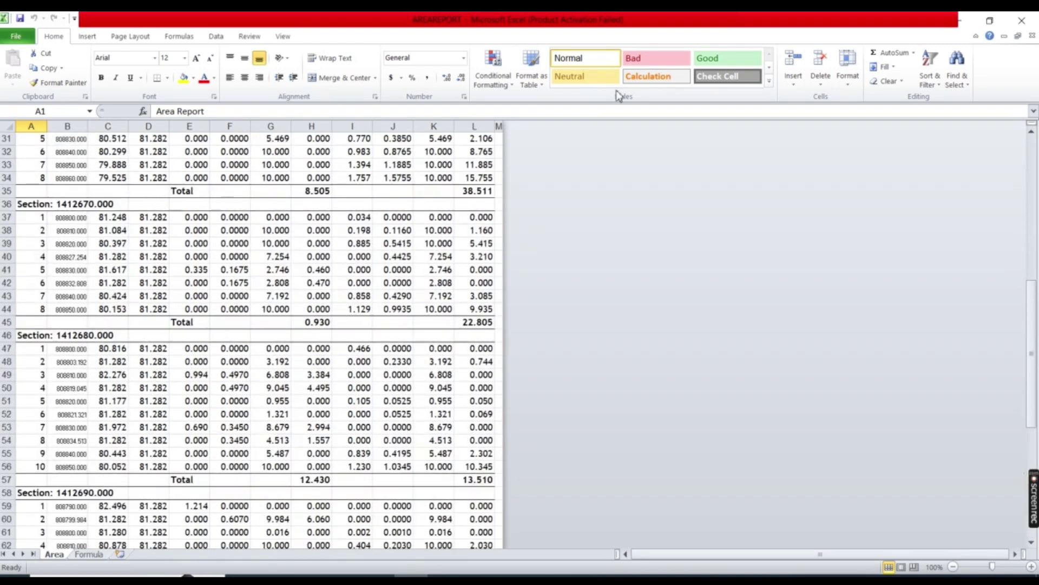
pyautogui.click(958, 20)
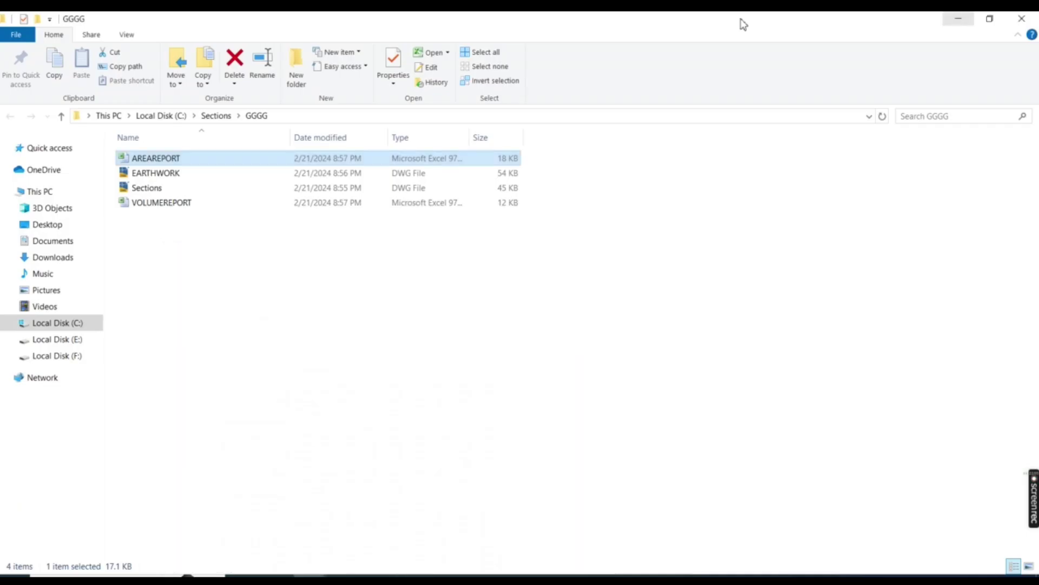
# Step: Open the VOLUMEREPORT file in Excel and examine the cutting and filling volumes per section and their totals
pyautogui.doubleClick(153, 203)
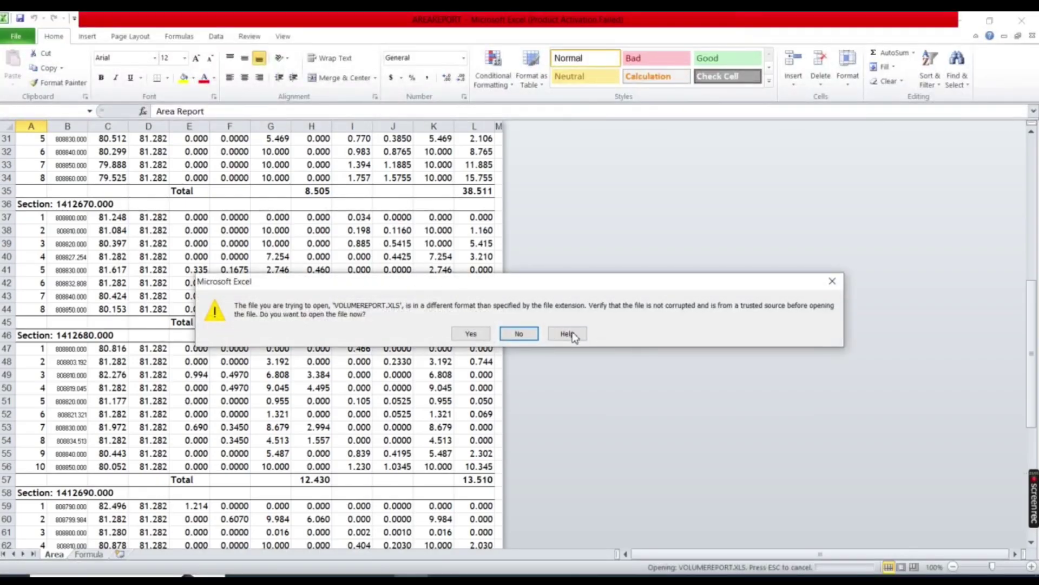
pyautogui.click(472, 334)
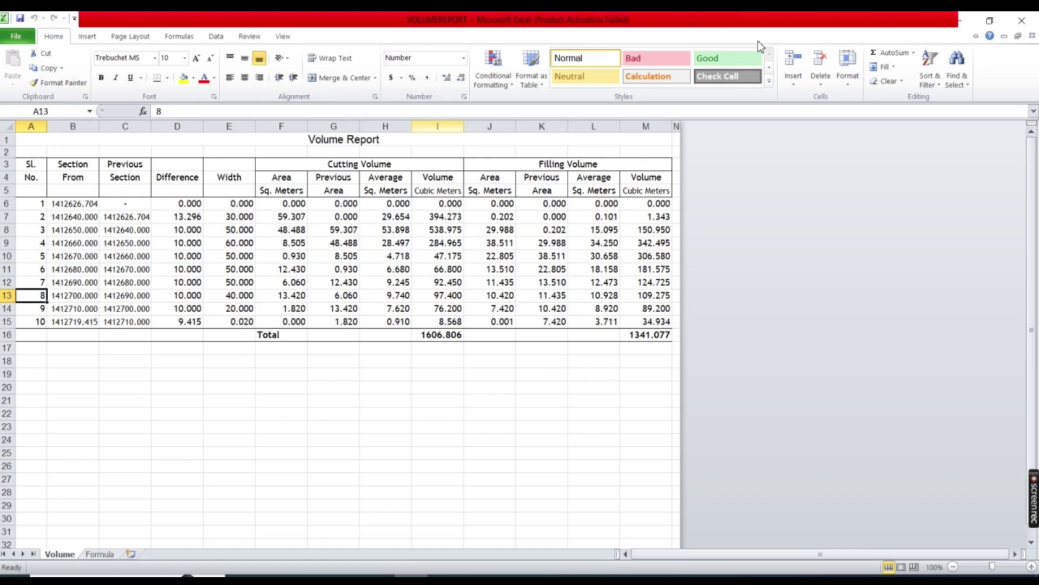
pyautogui.click(960, 21)
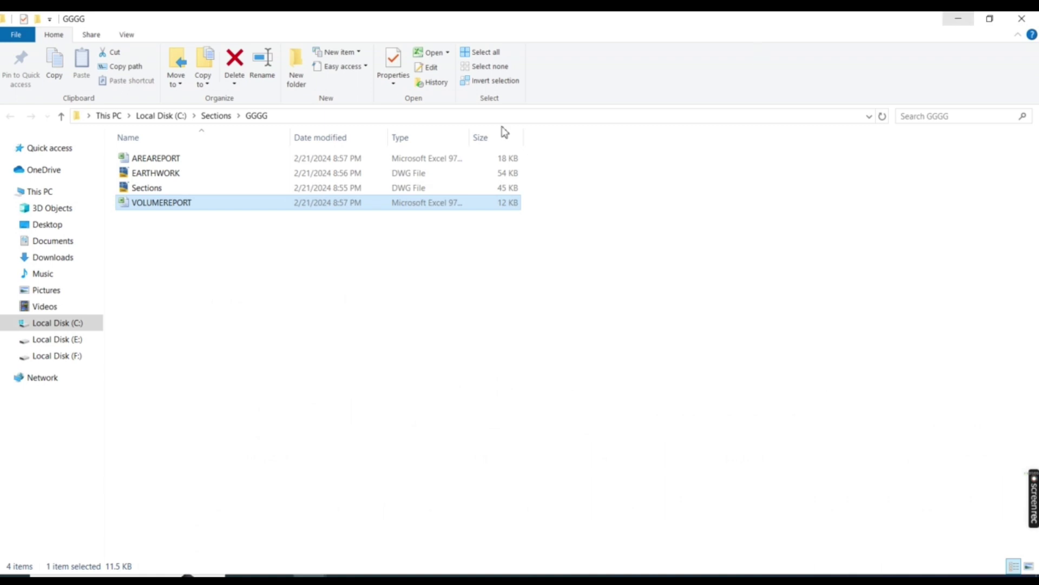
# Step: Review the EARTHWORK plan drawing in AutoCAD, and open the Sections drawing from the GGGG folder in a maximized window
pyautogui.doubleClick(157, 174)
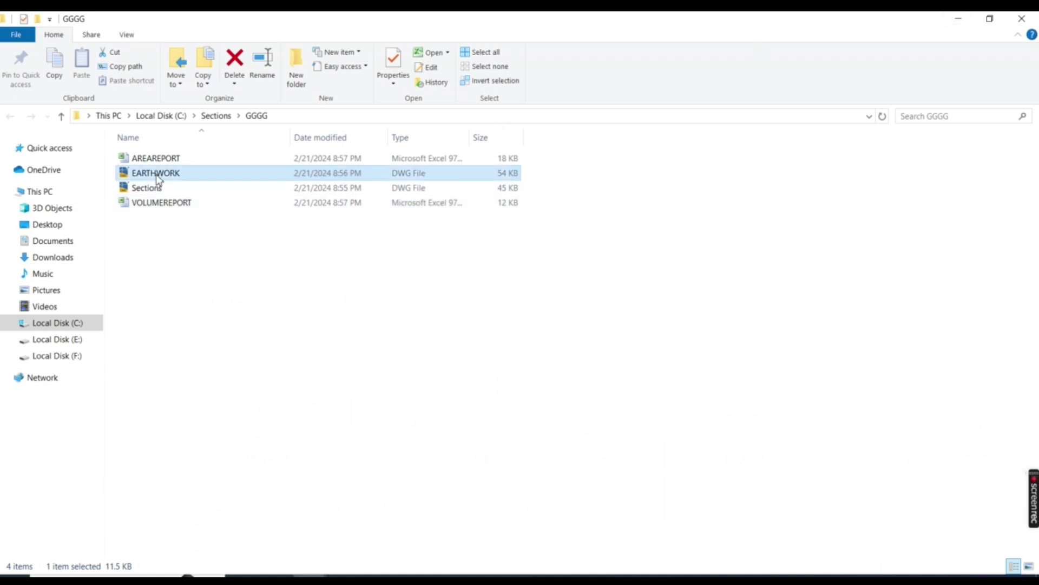
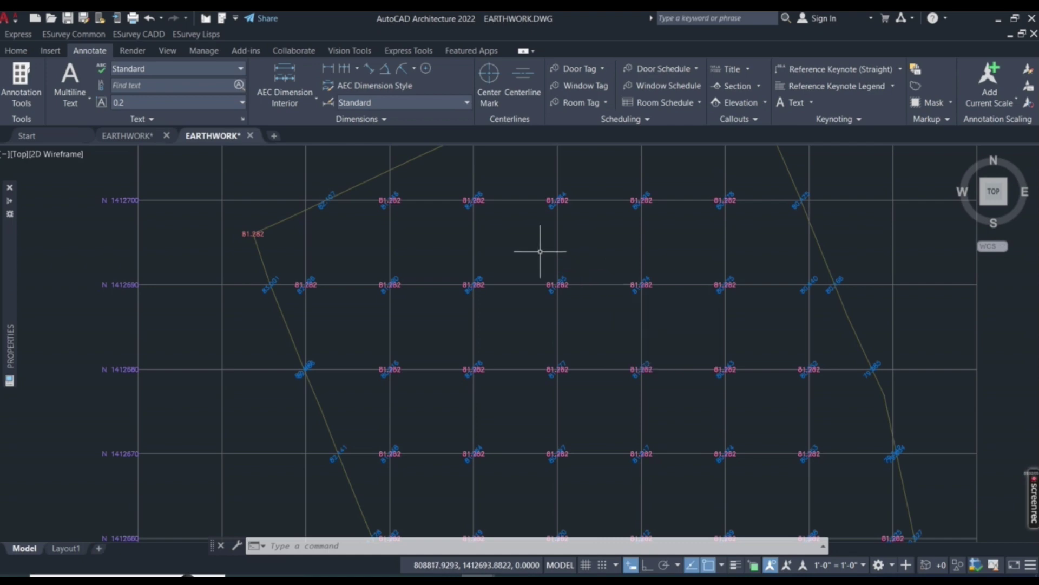
pyautogui.click(1000, 18)
pyautogui.click(157, 188)
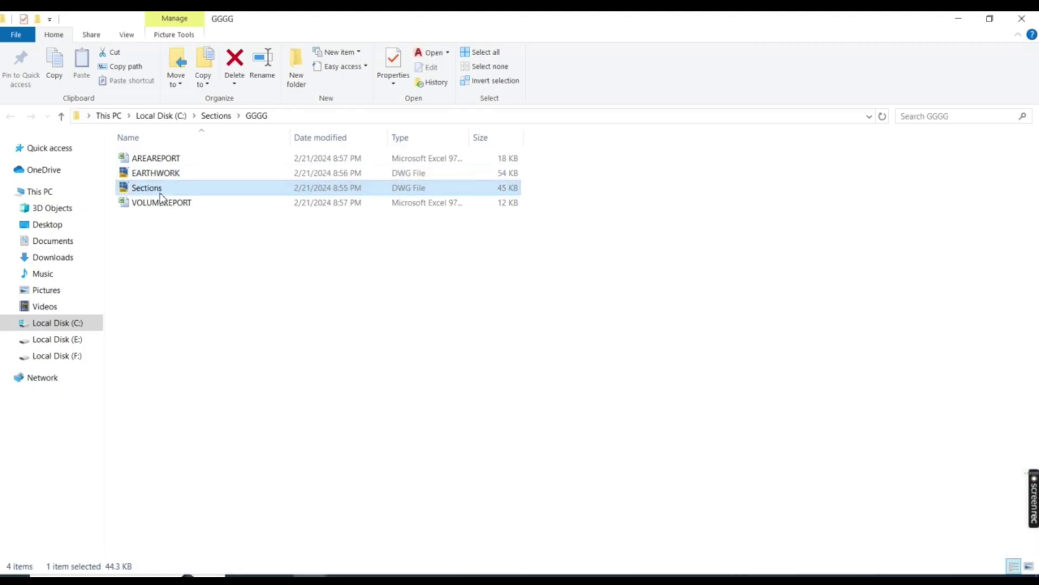
pyautogui.doubleClick(160, 193)
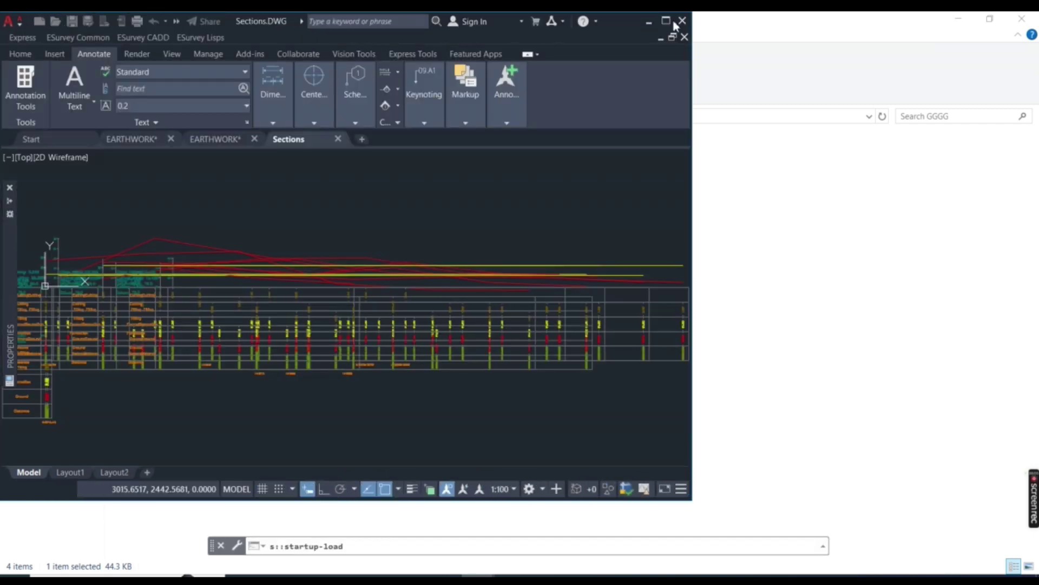
pyautogui.click(666, 21)
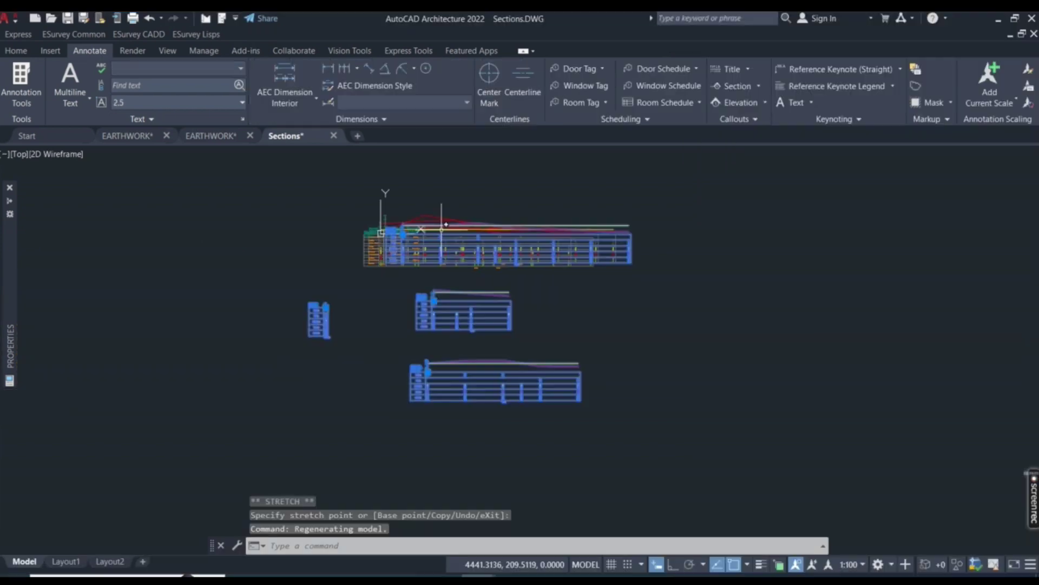
# Step: Move the widest overlapping section out of the stack at the origin and place it below the already separated sections
pyautogui.click(409, 224)
pyautogui.scroll(-2, 409, 224)
pyautogui.scroll(3, 418, 358)
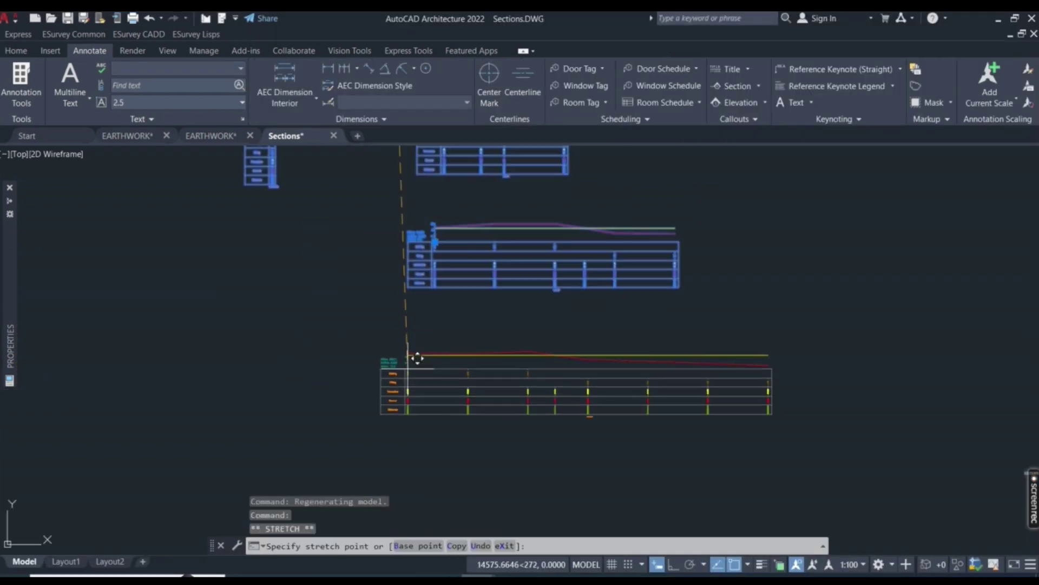
pyautogui.click(436, 316)
pyautogui.scroll(-4, 430, 399)
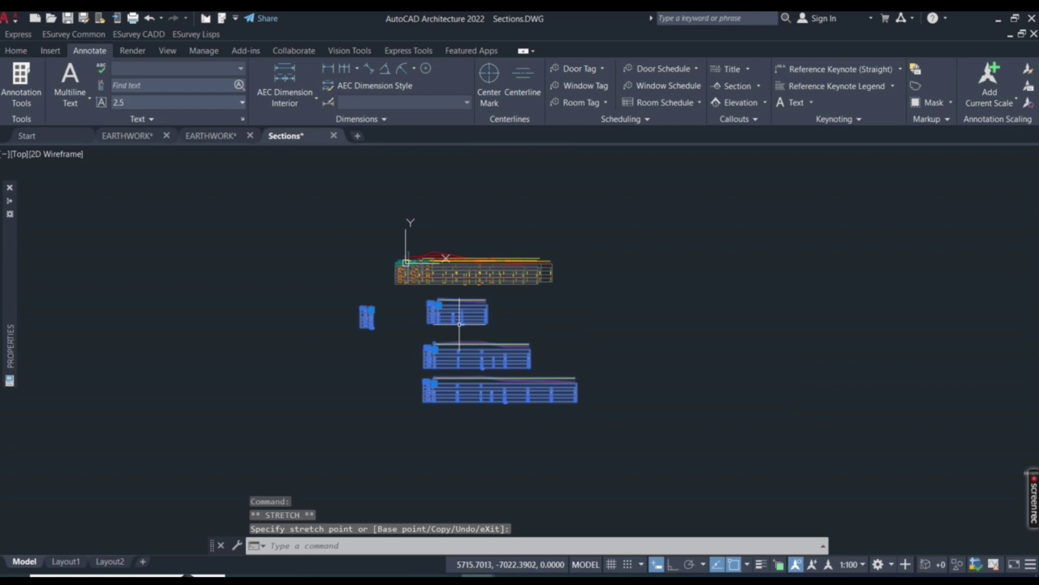
# Step: Move three more overlapping sections out of the stack at the origin, placing each below the previously separated one
pyautogui.click(508, 274)
pyautogui.click(433, 263)
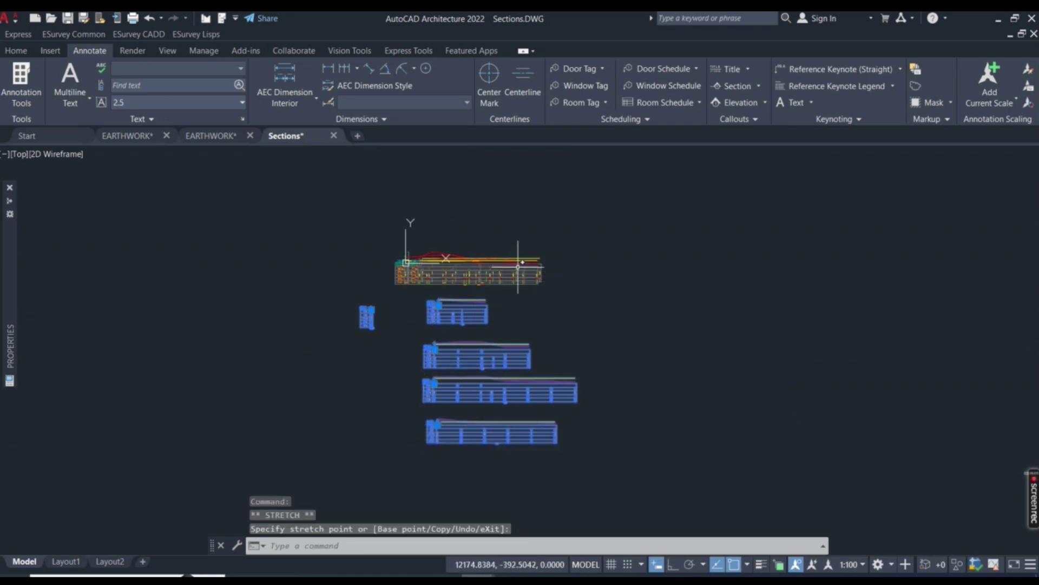
pyautogui.click(433, 265)
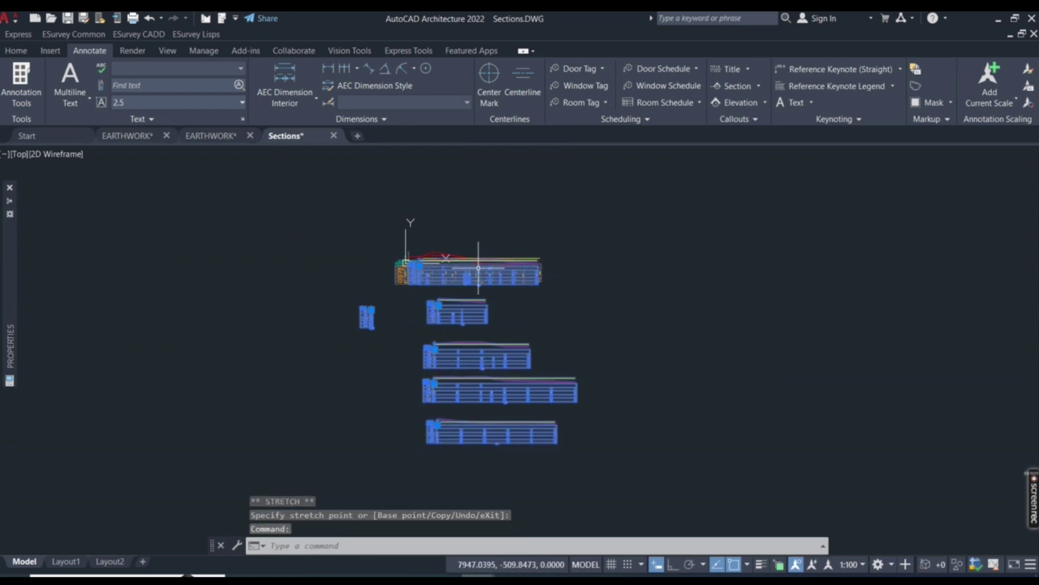
pyautogui.click(420, 267)
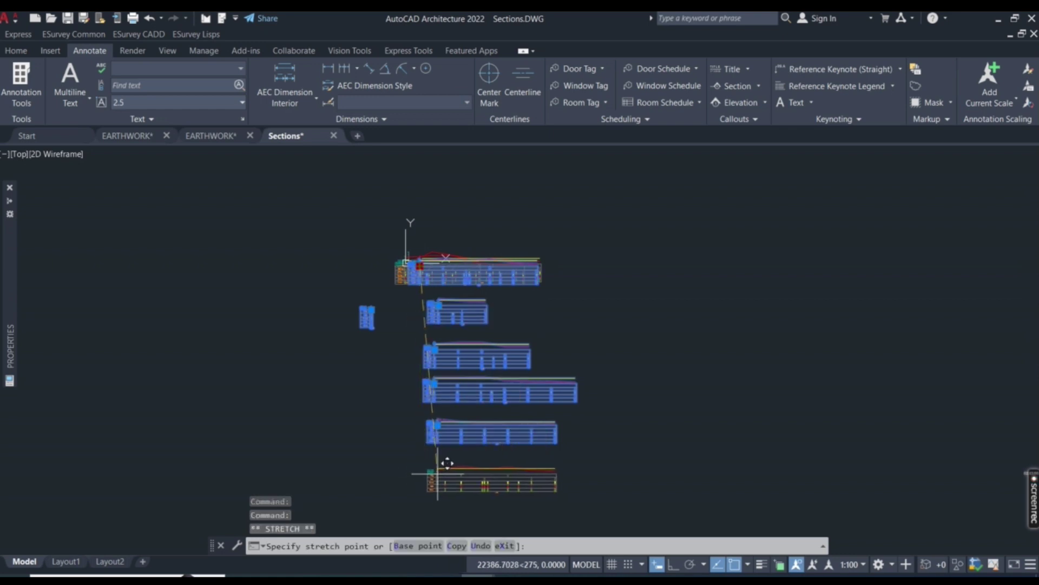
pyautogui.click(426, 270)
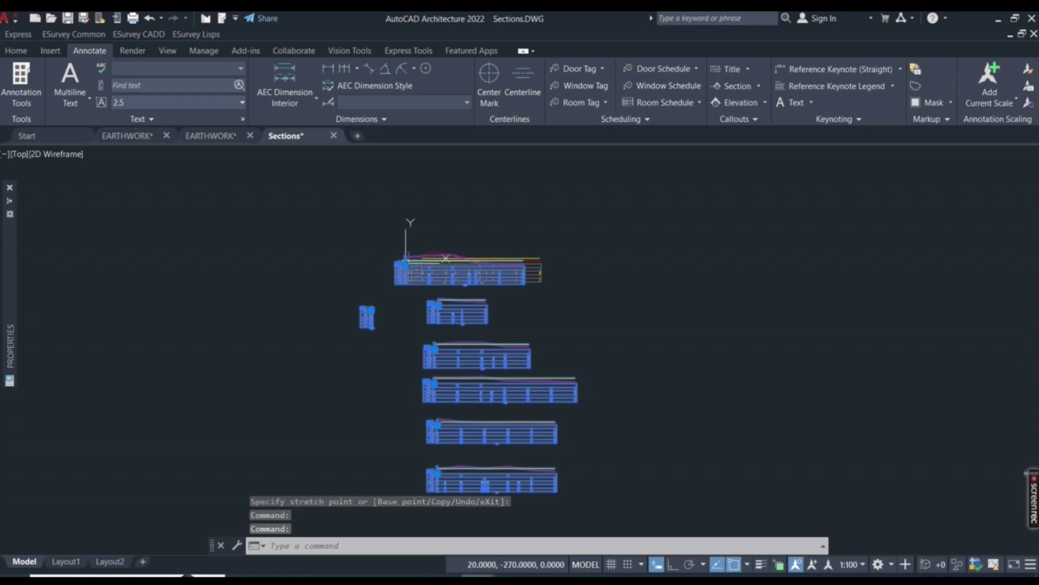
pyautogui.click(405, 265)
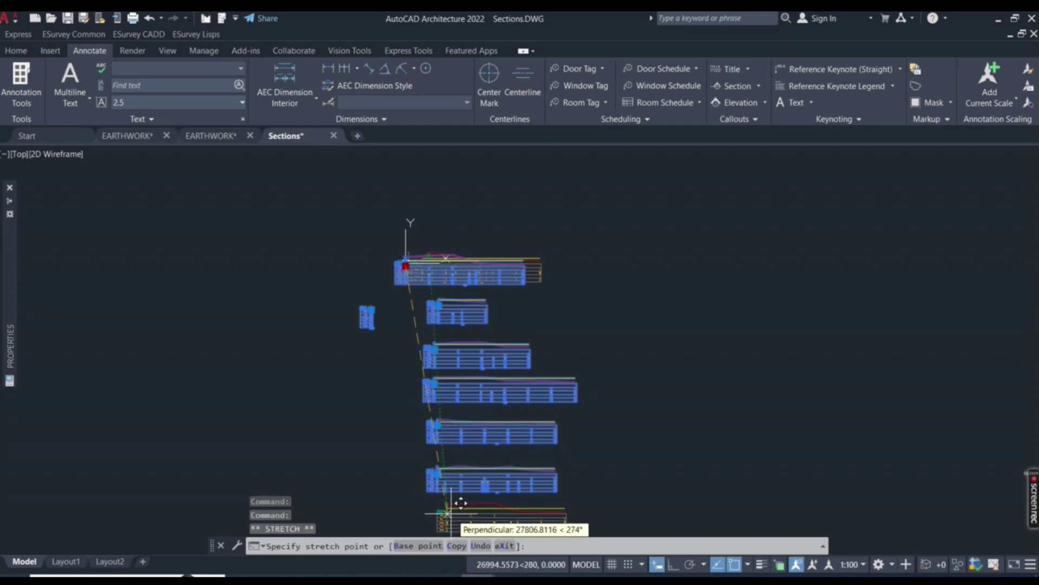
pyautogui.click(447, 512)
# Step: Move section 1412640 out of the remaining overlap at the origin and place it below all the separated sections
pyautogui.scroll(4, 428, 287)
pyautogui.scroll(4, 428, 287)
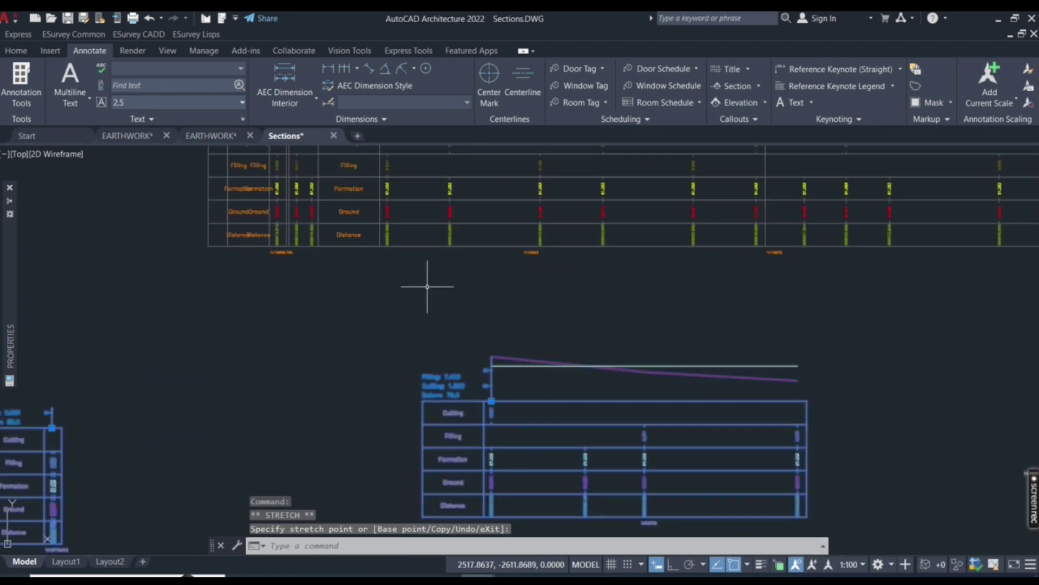
pyautogui.scroll(-5, 427, 286)
pyautogui.scroll(6, 440, 238)
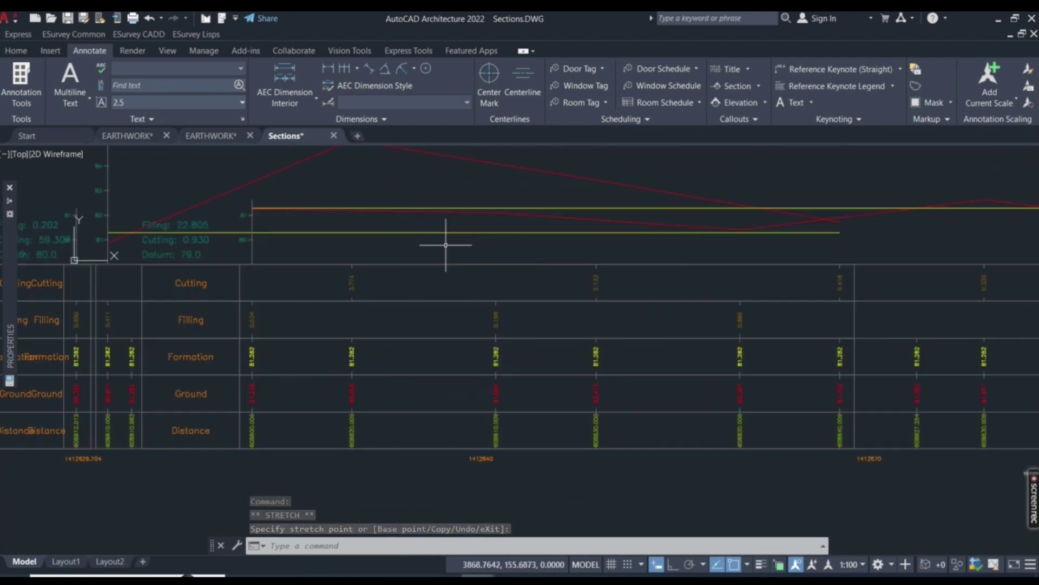
pyautogui.scroll(-2, 530, 220)
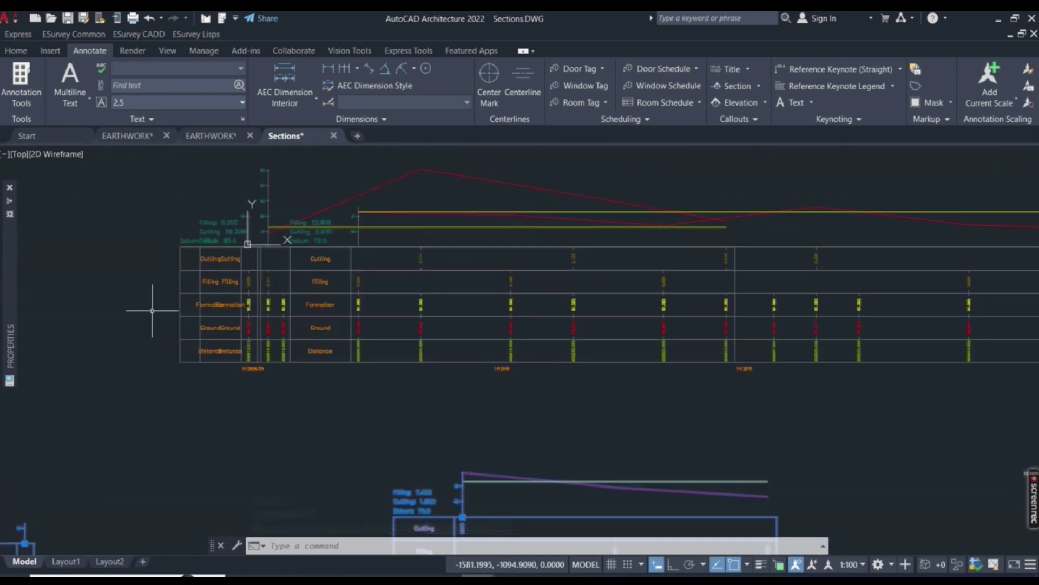
pyautogui.click(226, 254)
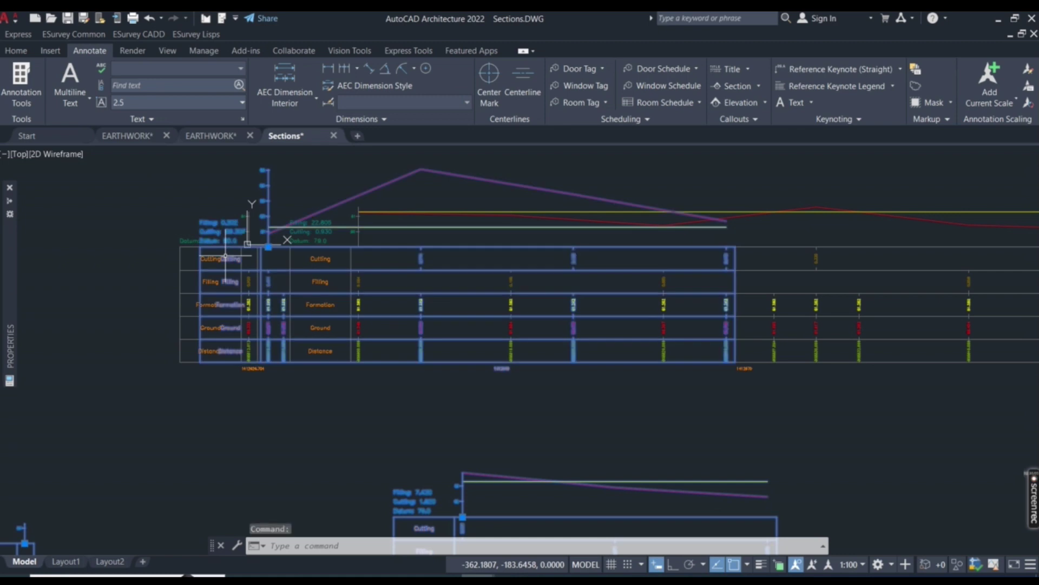
pyautogui.click(268, 247)
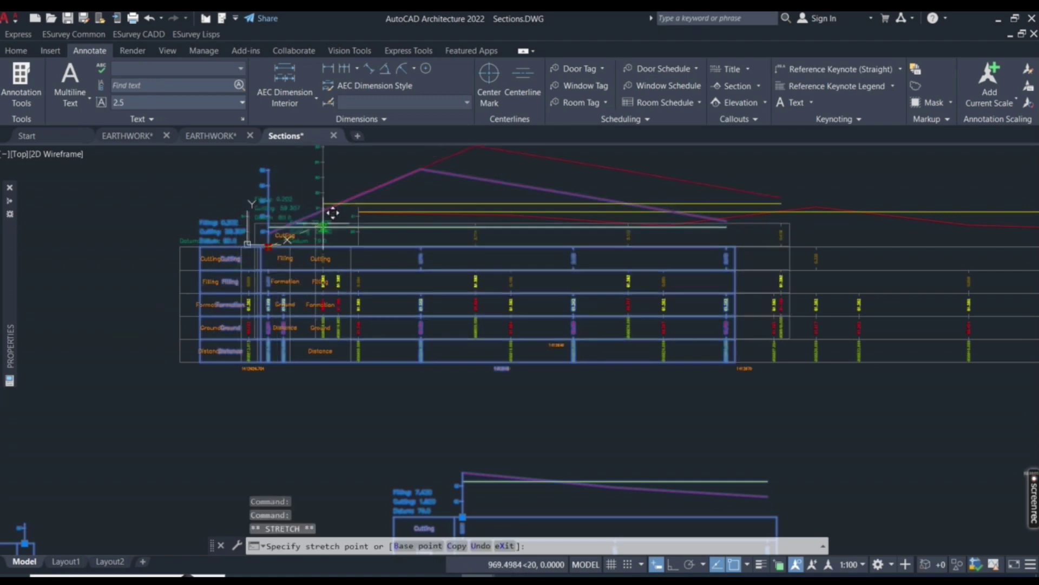
pyautogui.scroll(-5, 332, 211)
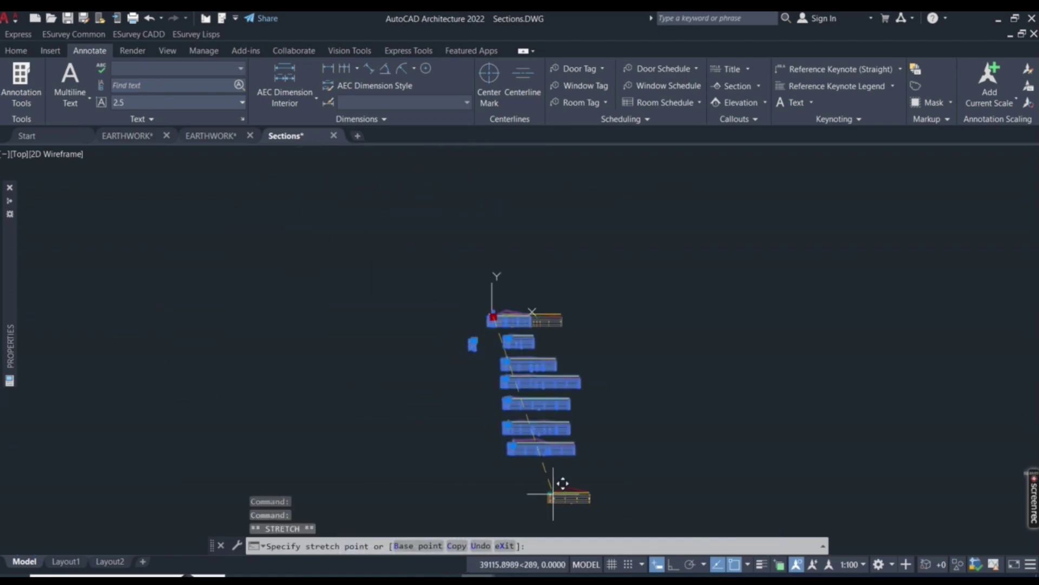
pyautogui.click(535, 477)
# Step: Examine the two sections left at the origin for overlaps and clear the selection of all sections
pyautogui.scroll(6, 480, 305)
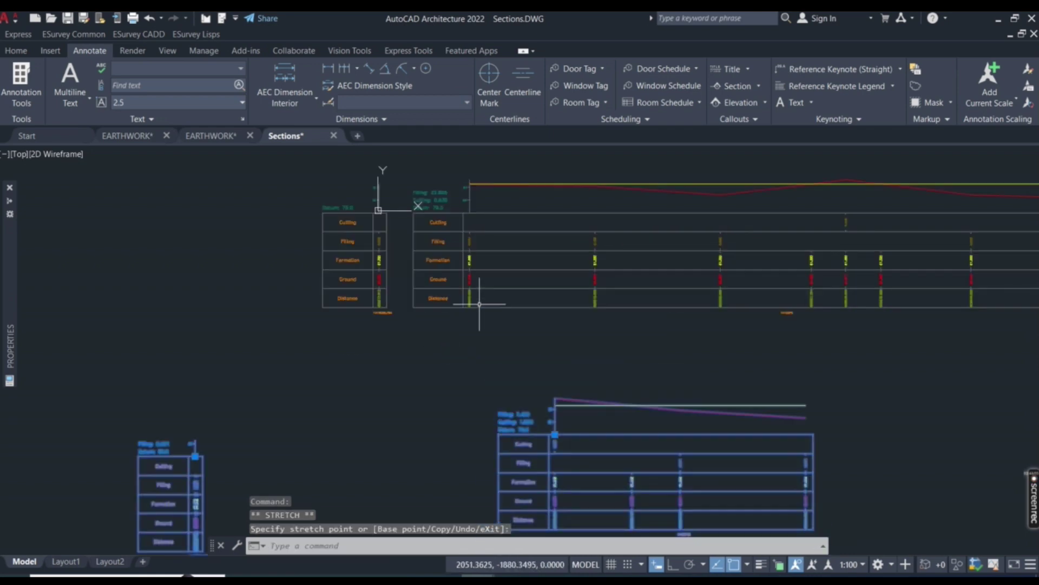
pyautogui.scroll(-4, 374, 213)
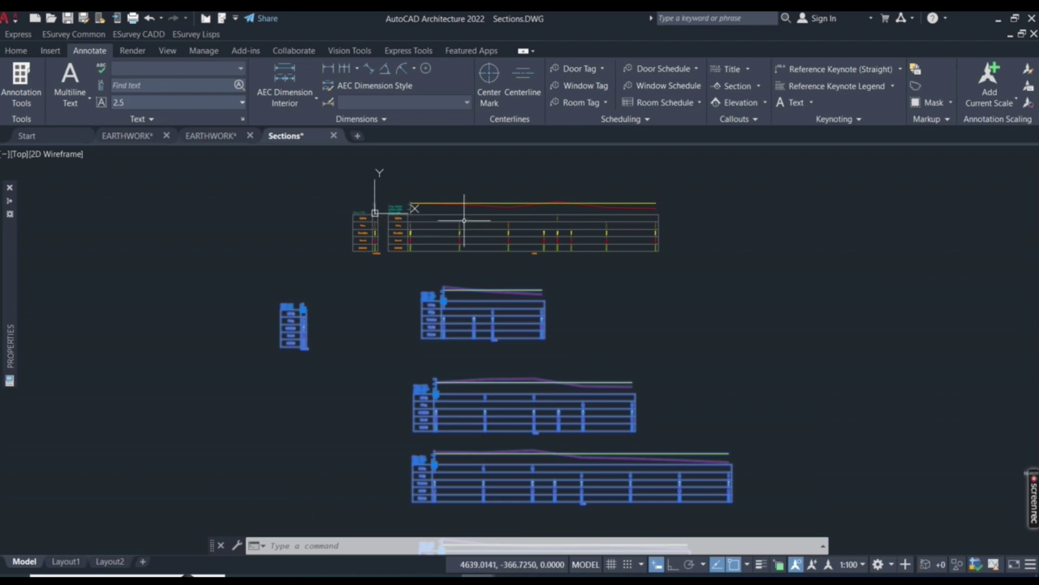
pyautogui.scroll(4, 466, 219)
pyautogui.scroll(2, 470, 217)
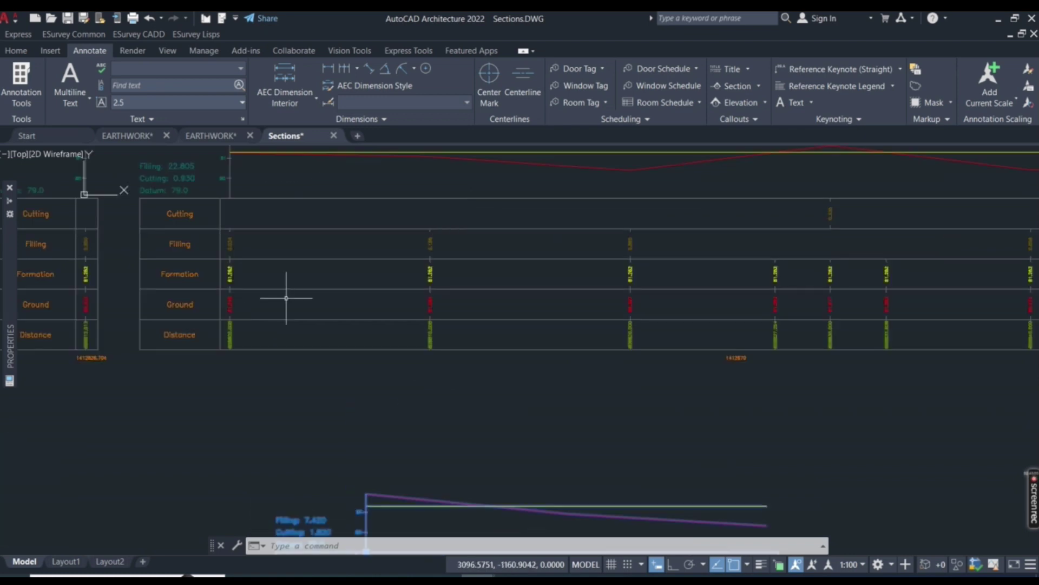
pyautogui.scroll(-4, 114, 320)
pyautogui.scroll(-4, 382, 199)
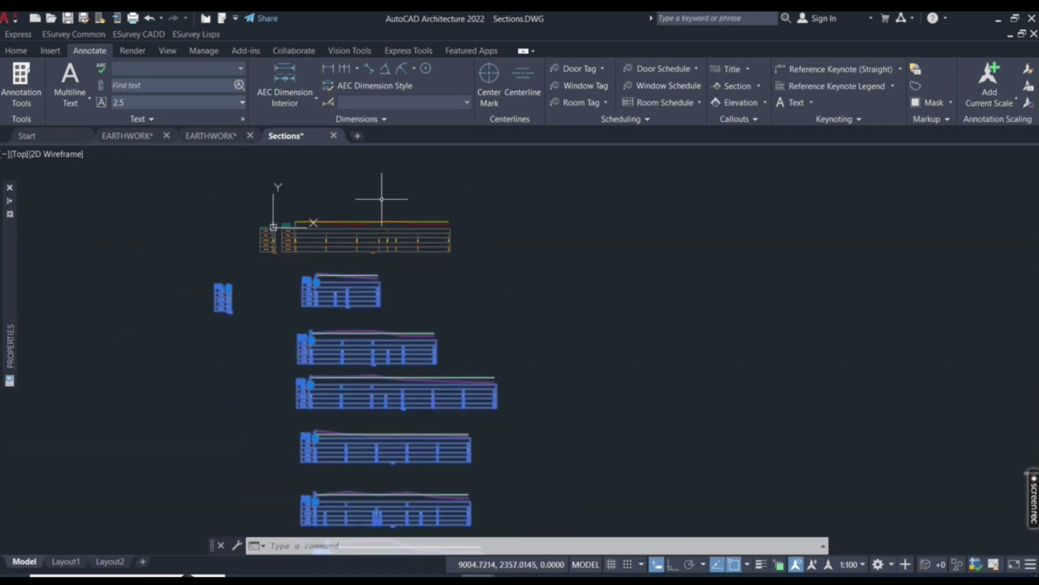
pyautogui.click(360, 233)
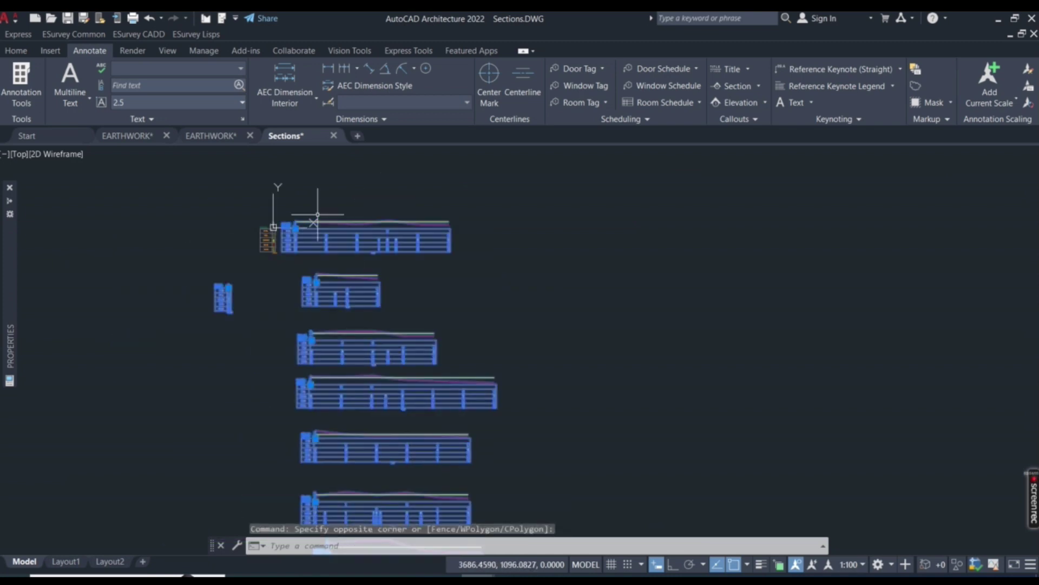
pyautogui.press('Escape')
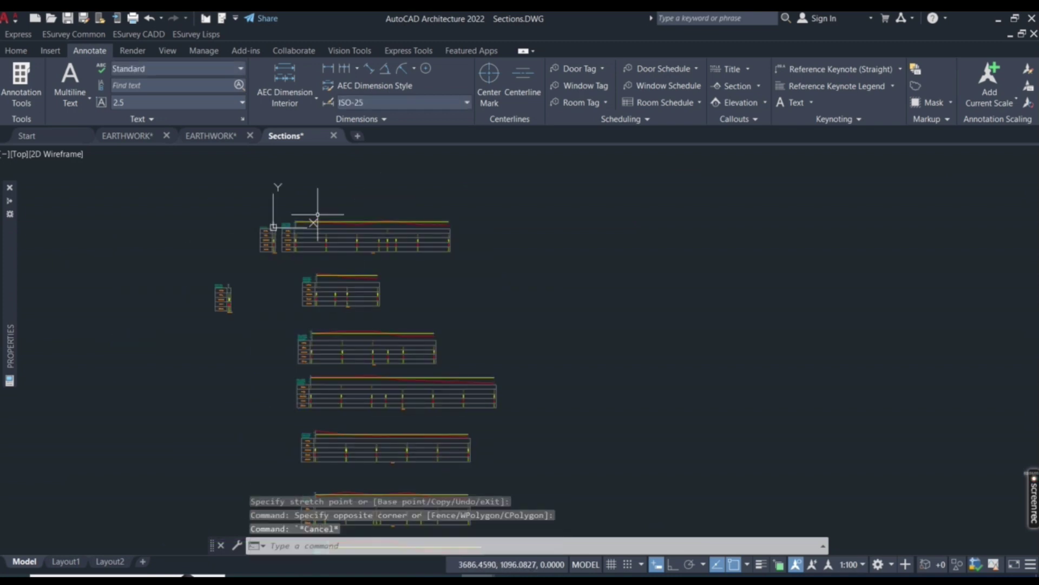
# Step: Examine the cutting, filling, formation, ground and distance values of a separated section at distances 808800 and 808810
pyautogui.scroll(8, 377, 360)
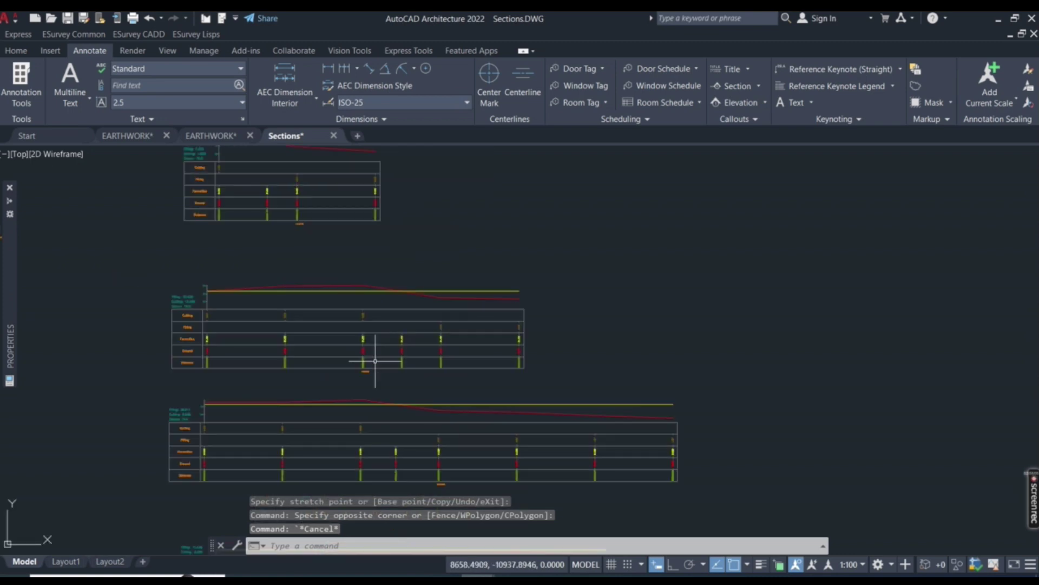
pyautogui.scroll(4, 92, 310)
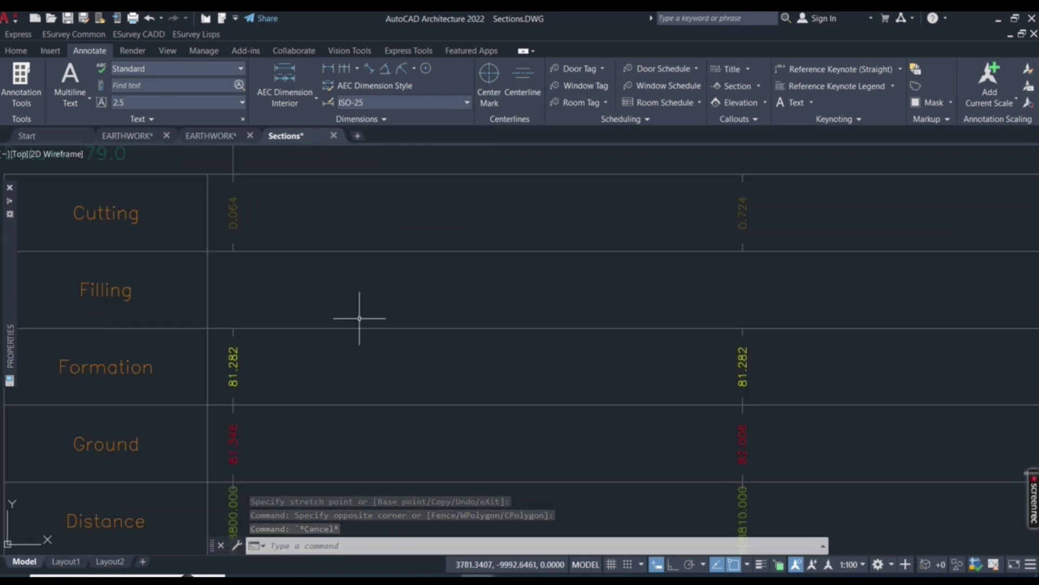
pyautogui.scroll(-3, 362, 317)
pyautogui.scroll(3, 277, 422)
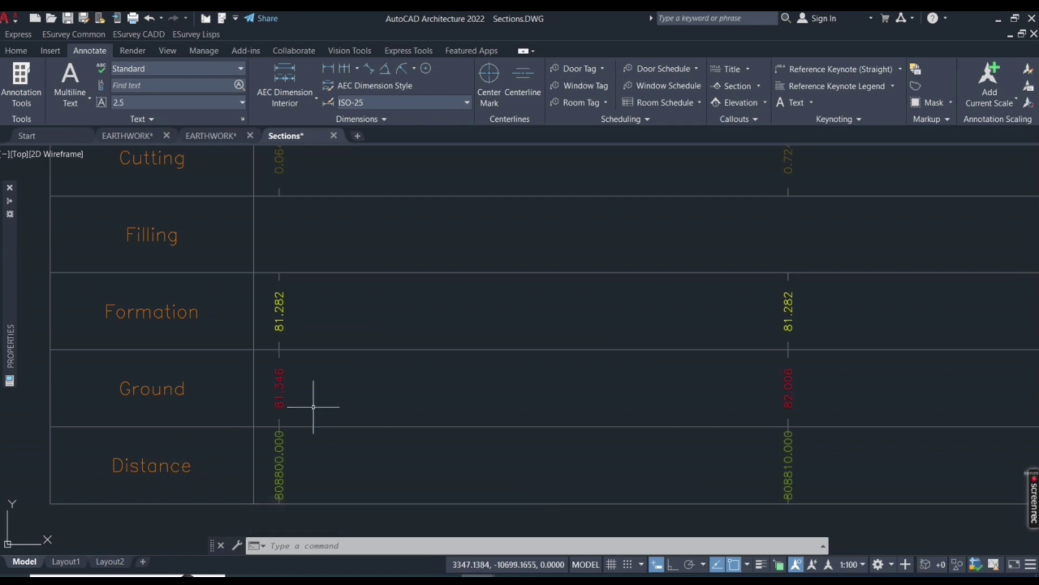
pyautogui.scroll(2, 285, 327)
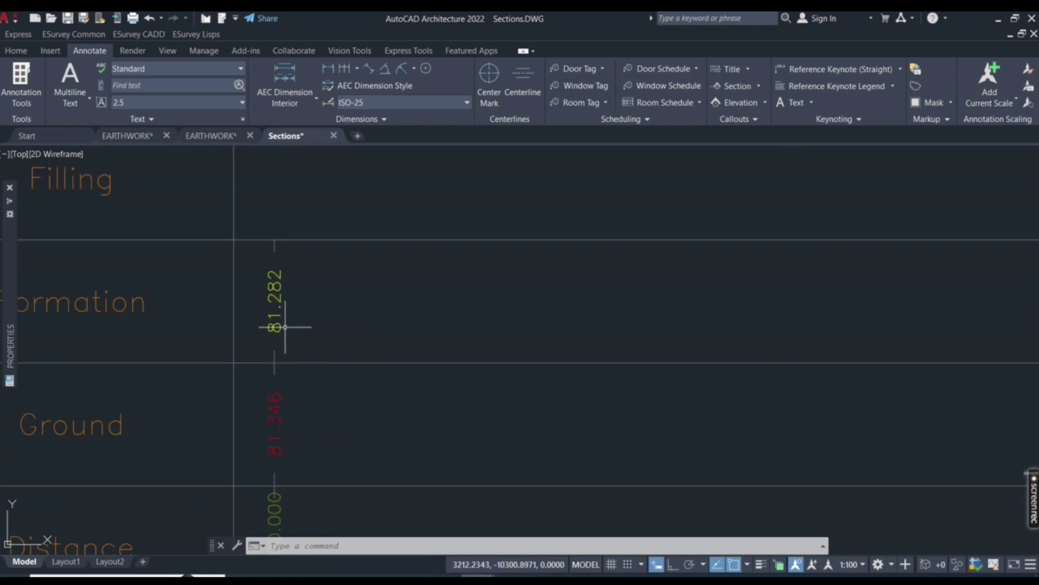
pyautogui.scroll(-2, 285, 327)
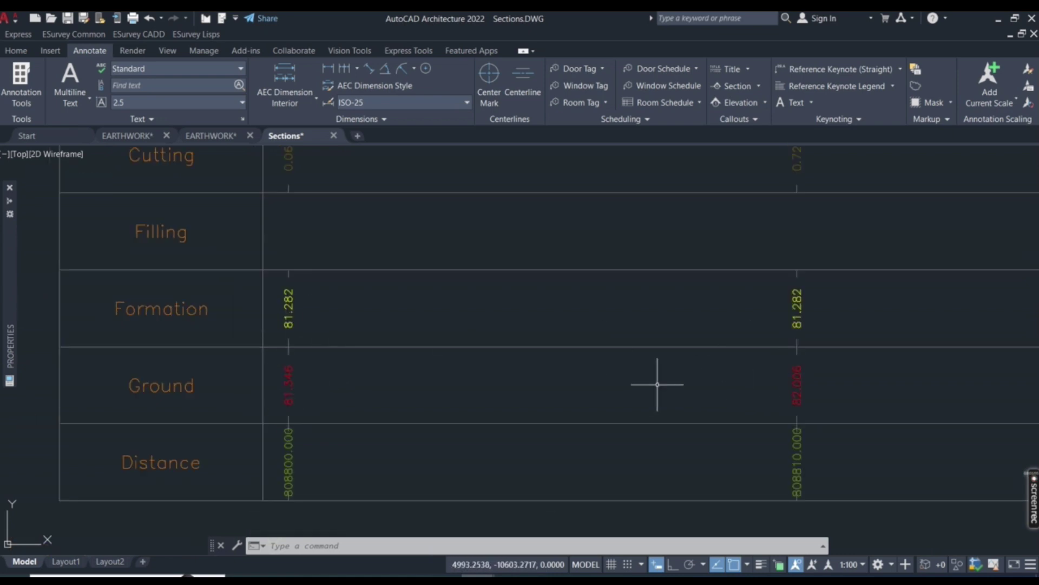
pyautogui.scroll(2, 844, 386)
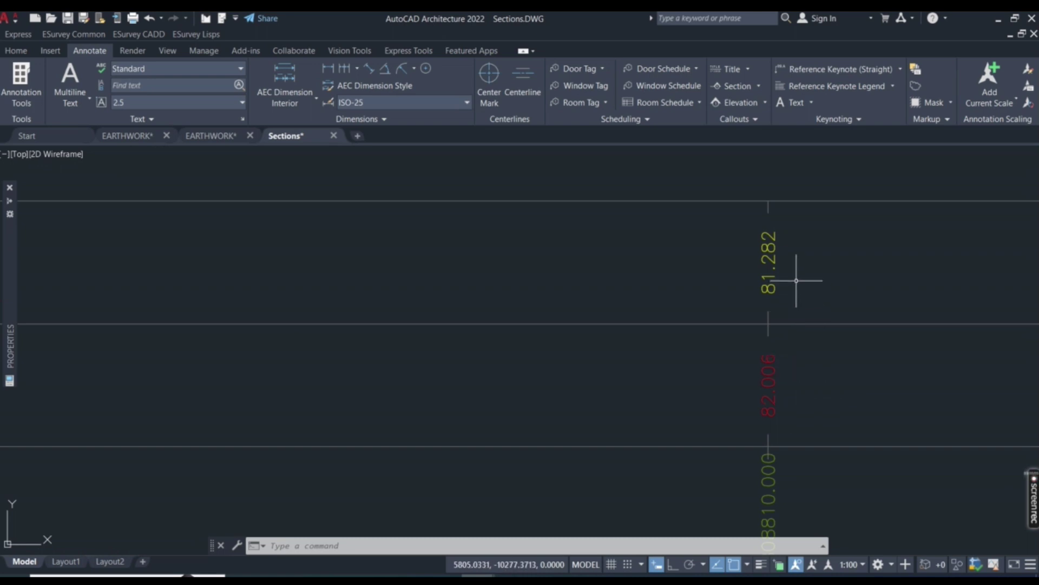
pyautogui.scroll(-6, 655, 287)
pyautogui.scroll(2, 627, 377)
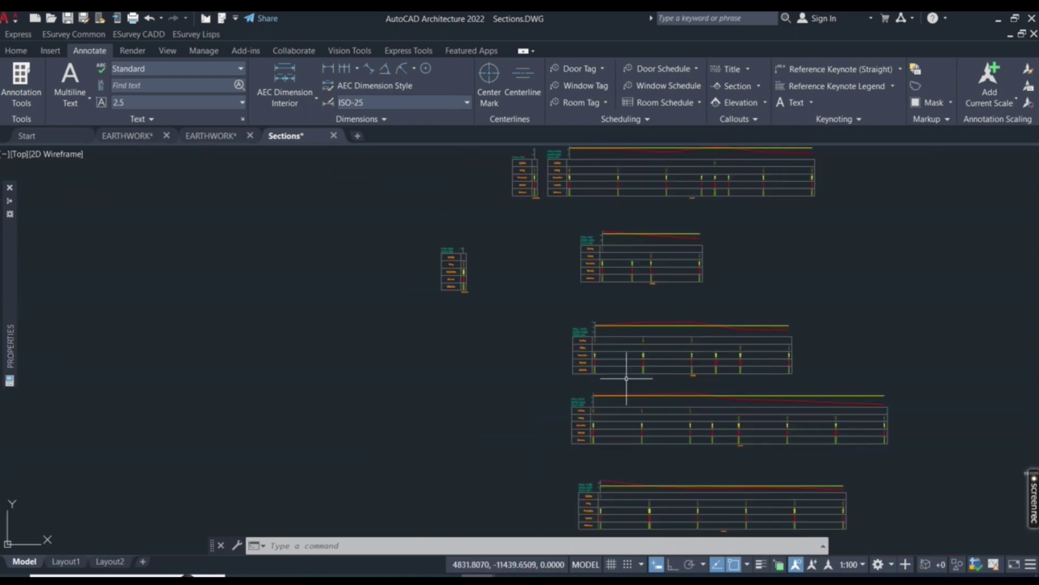
# Step: Switch to the GGGG folder and open the VOLUMEREPORT file in Excel despite the file format warning
pyautogui.click(1000, 20)
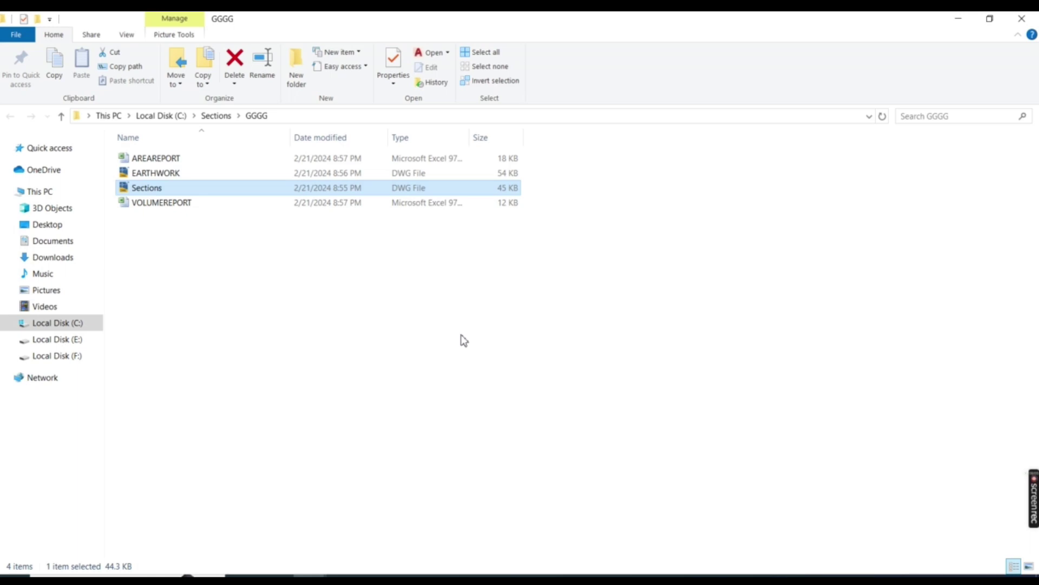
pyautogui.click(213, 202)
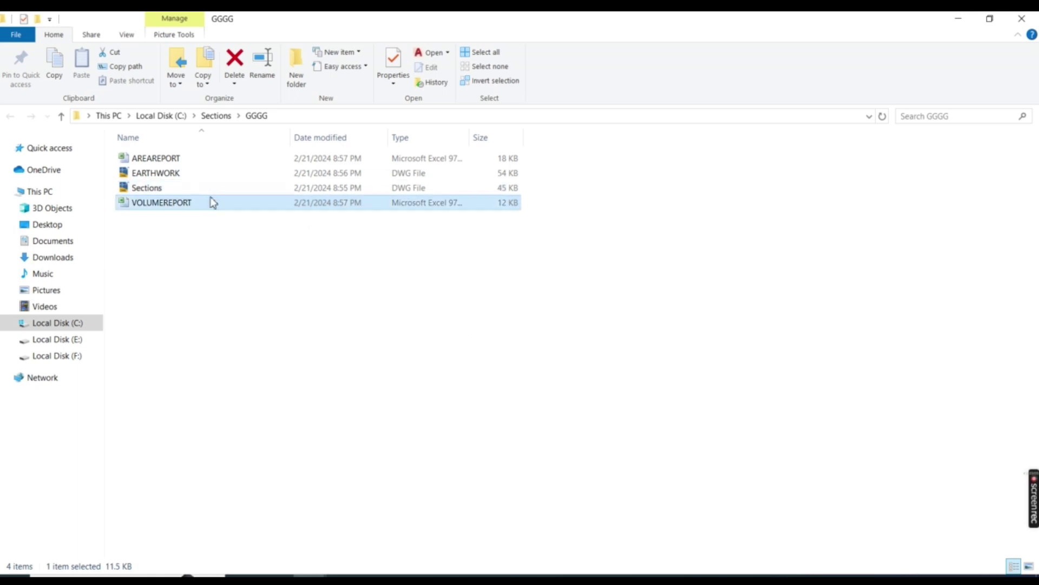
pyautogui.doubleClick(212, 202)
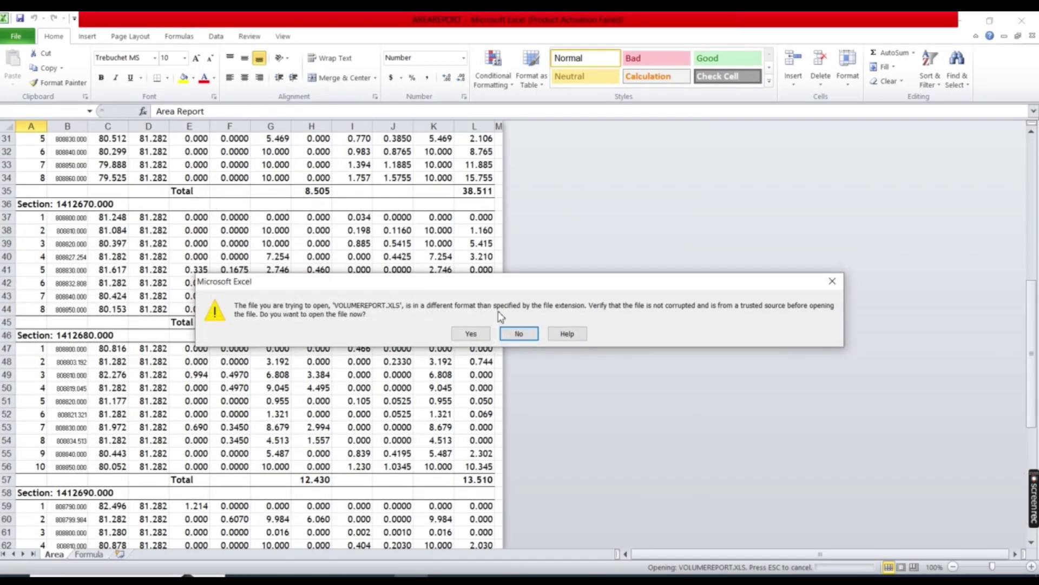
pyautogui.click(467, 333)
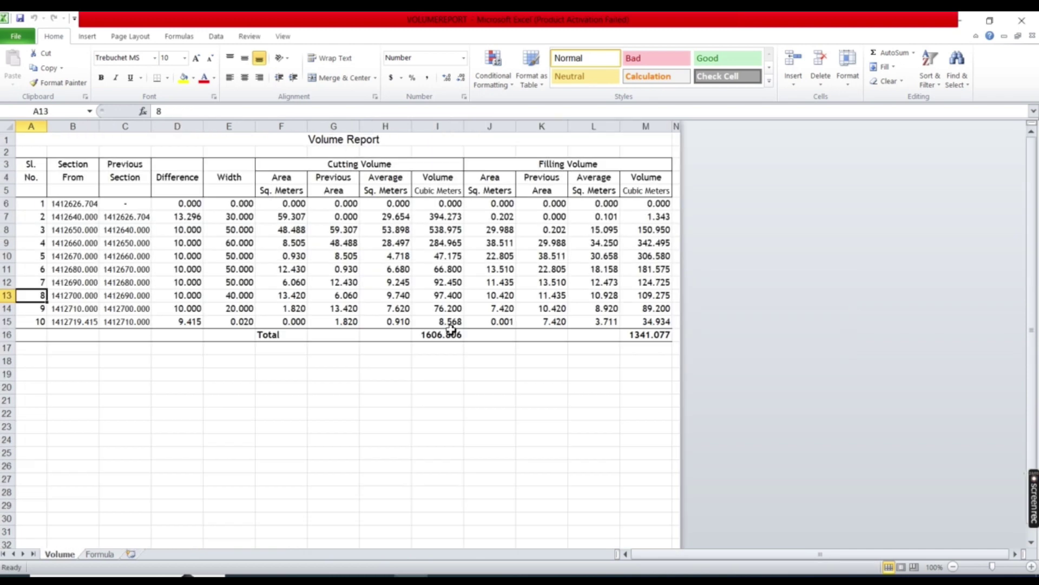